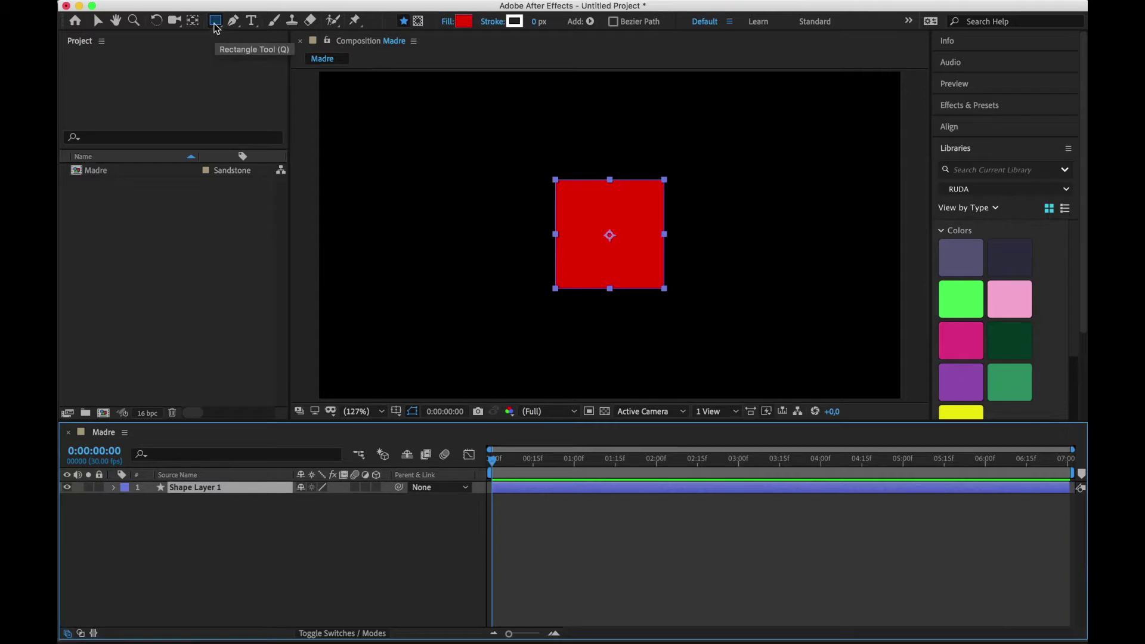
# Draw a red star beside the square, up and to its right, inside the existing Shape Layer 1
pyautogui.moveTo(218, 29); pyautogui.dragTo(306, 80)
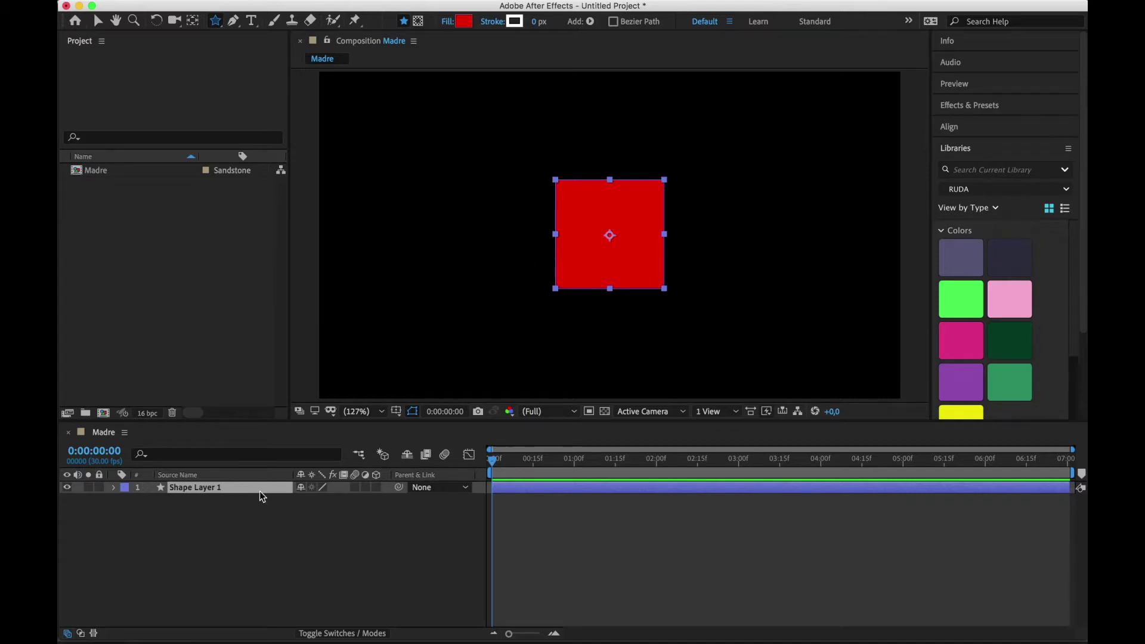
pyautogui.moveTo(741, 199); pyautogui.dragTo(806, 218)
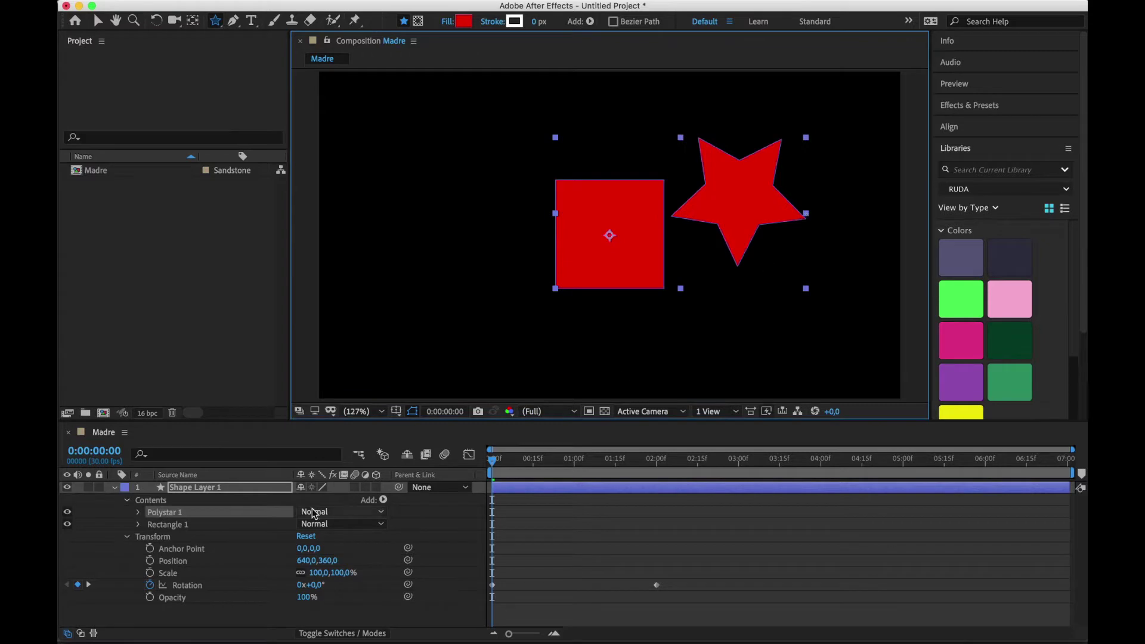
pyautogui.click(114, 488)
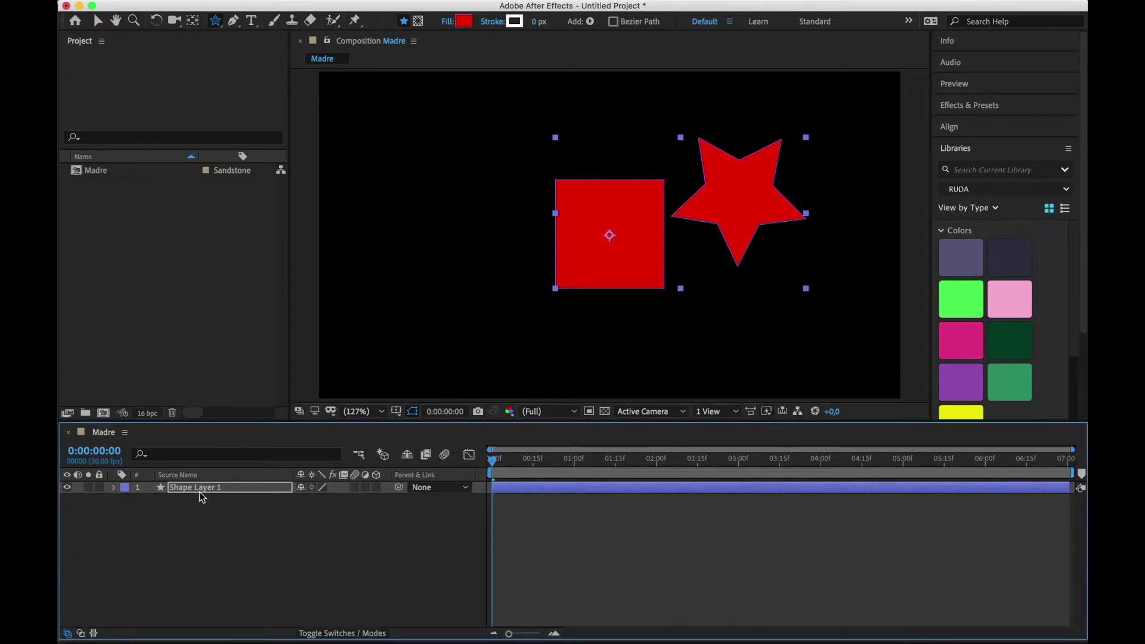
# Move the whole Shape Layer 1, square and star together, leftward in the composition to a position of about 256, 366
pyautogui.click(98, 20)
pyautogui.click(301, 568)
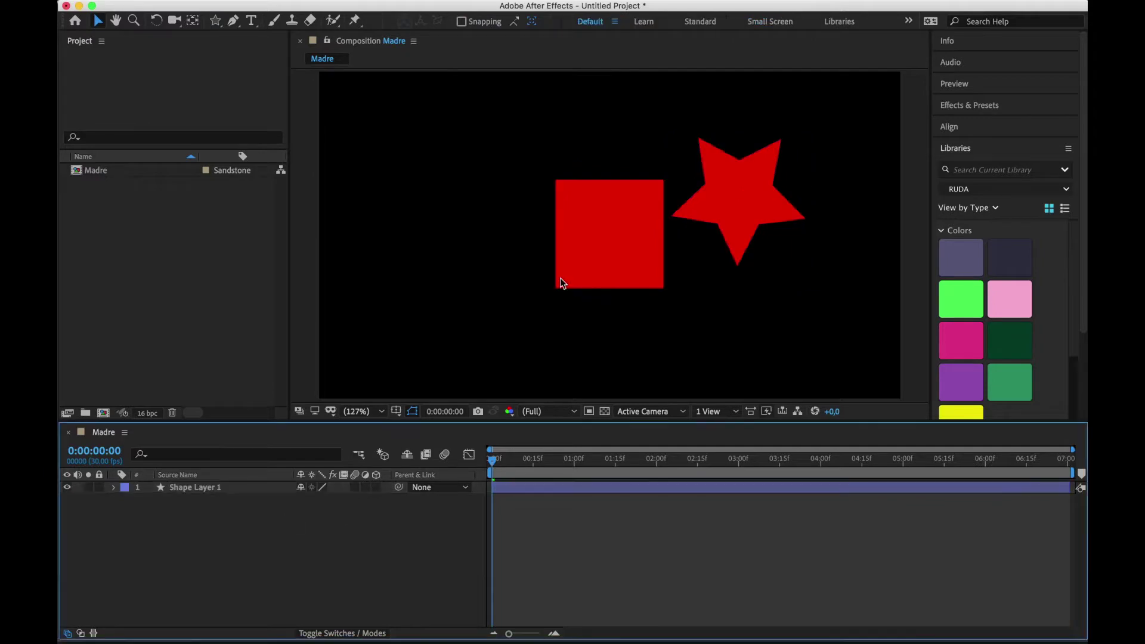
pyautogui.moveTo(599, 240); pyautogui.dragTo(428, 246)
# Move only Polystar 1 within Shape Layer 1 up and left so its lower point overlaps the square's upper-right corner
pyautogui.click(114, 488)
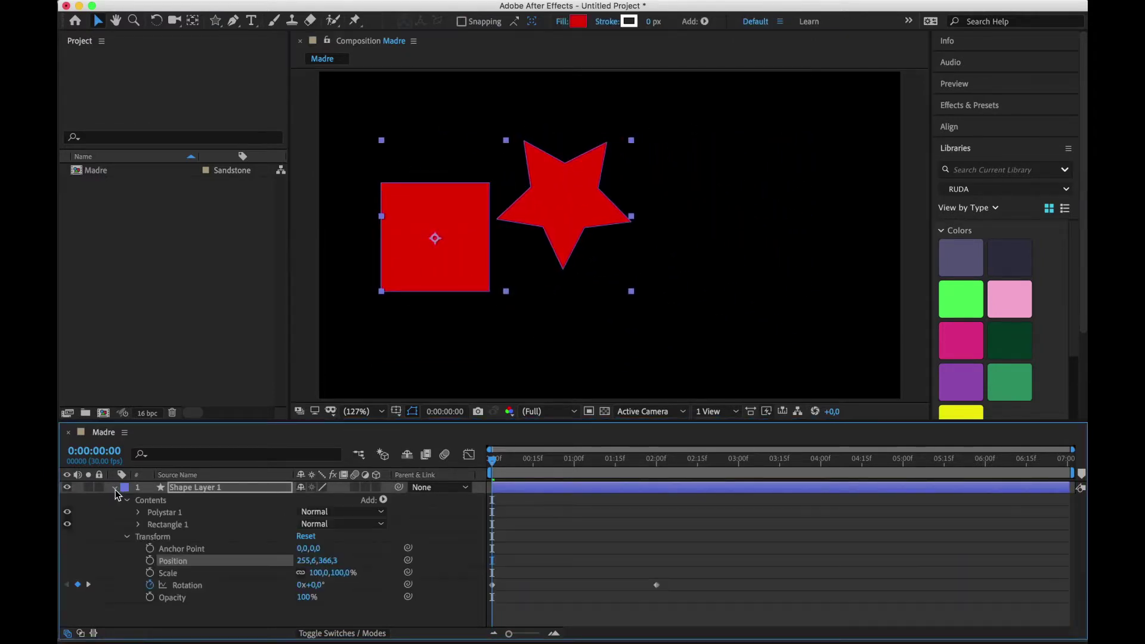
pyautogui.click(162, 514)
pyautogui.moveTo(567, 200); pyautogui.dragTo(514, 157)
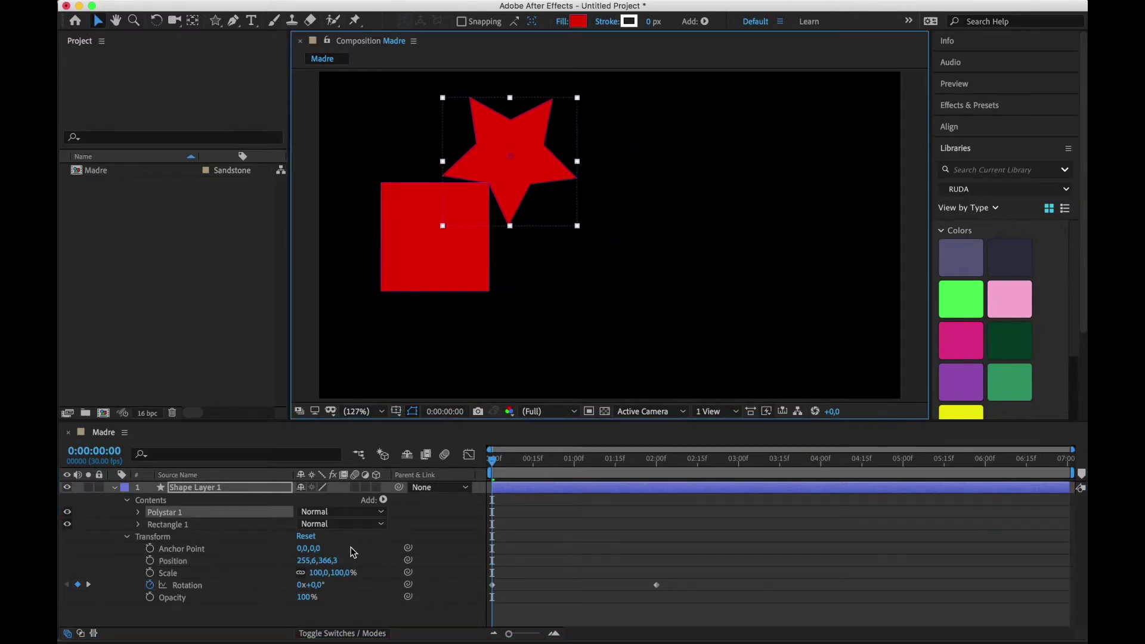
pyautogui.click(589, 507)
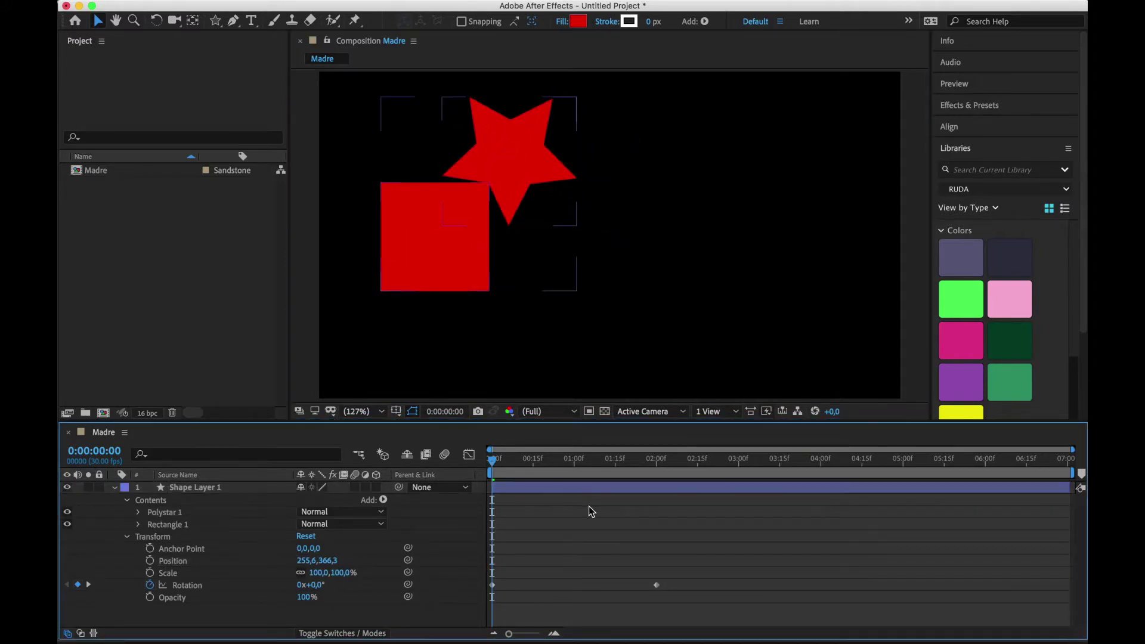
pyautogui.click(113, 488)
# Set the shape fill to bright green and draw a star on its own new layer in the right part of the composition
pyautogui.click(214, 22)
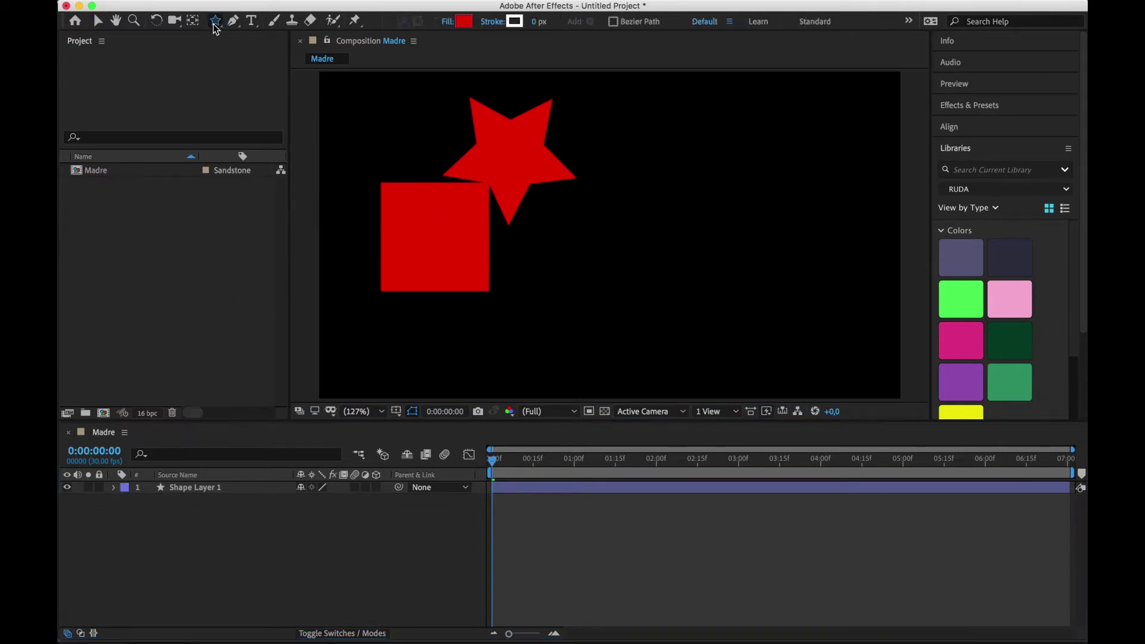
pyautogui.click(462, 21)
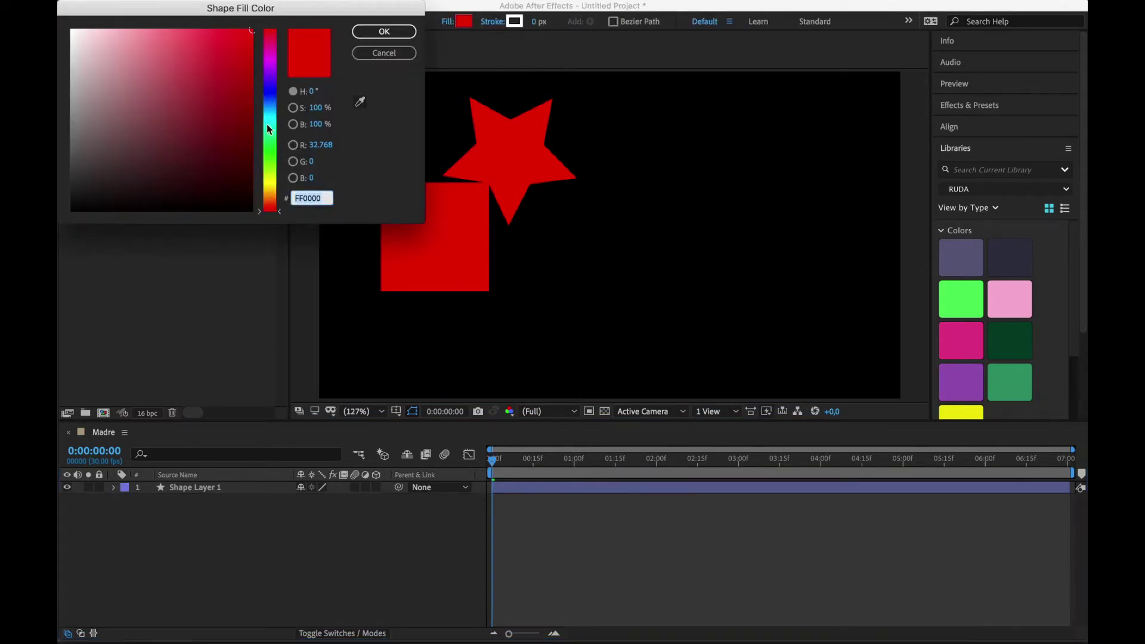
pyautogui.moveTo(267, 124); pyautogui.dragTo(269, 138)
pyautogui.click(384, 31)
pyautogui.click(217, 489)
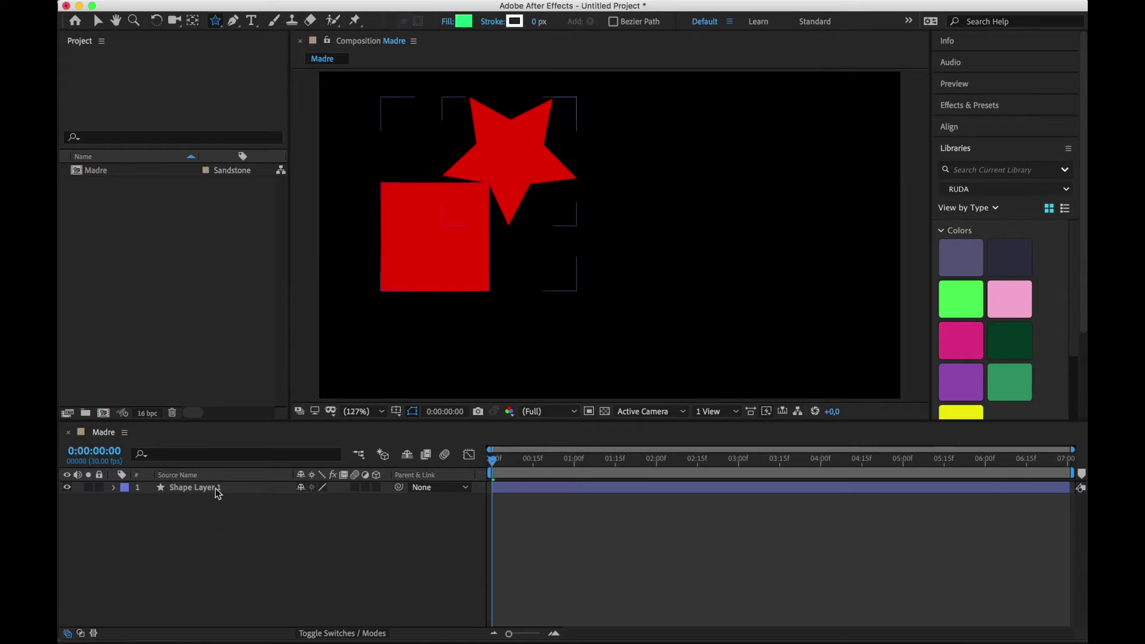
pyautogui.click(299, 528)
pyautogui.moveTo(744, 212); pyautogui.dragTo(812, 224)
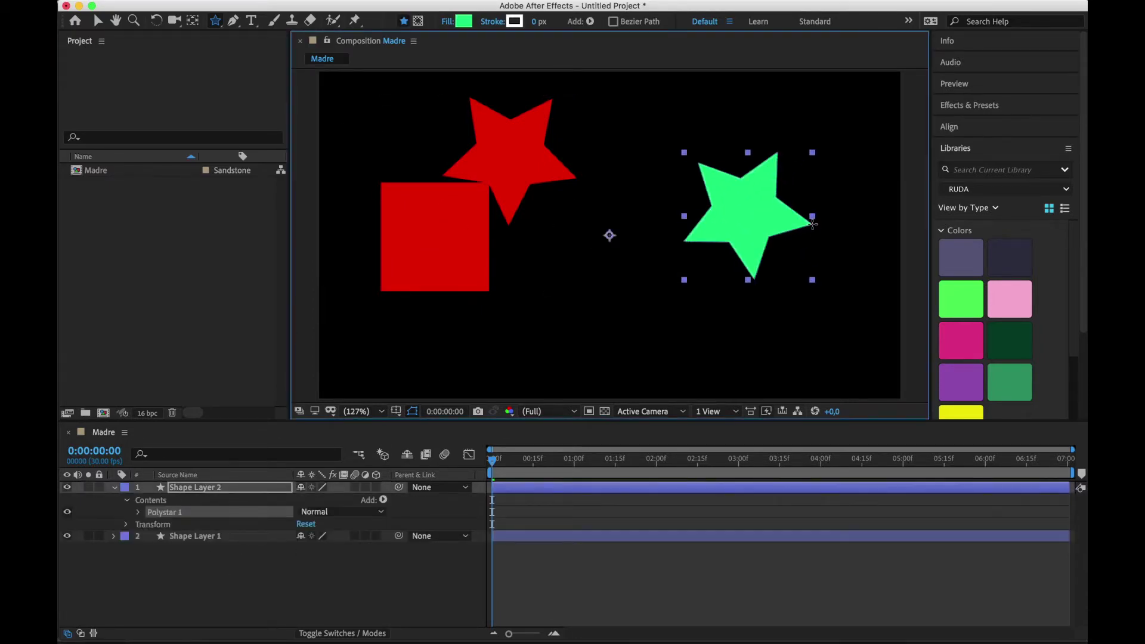
# Draw a closed green triangle with the Pen tool on a new shape layer, between the square and the green star
pyautogui.click(233, 23)
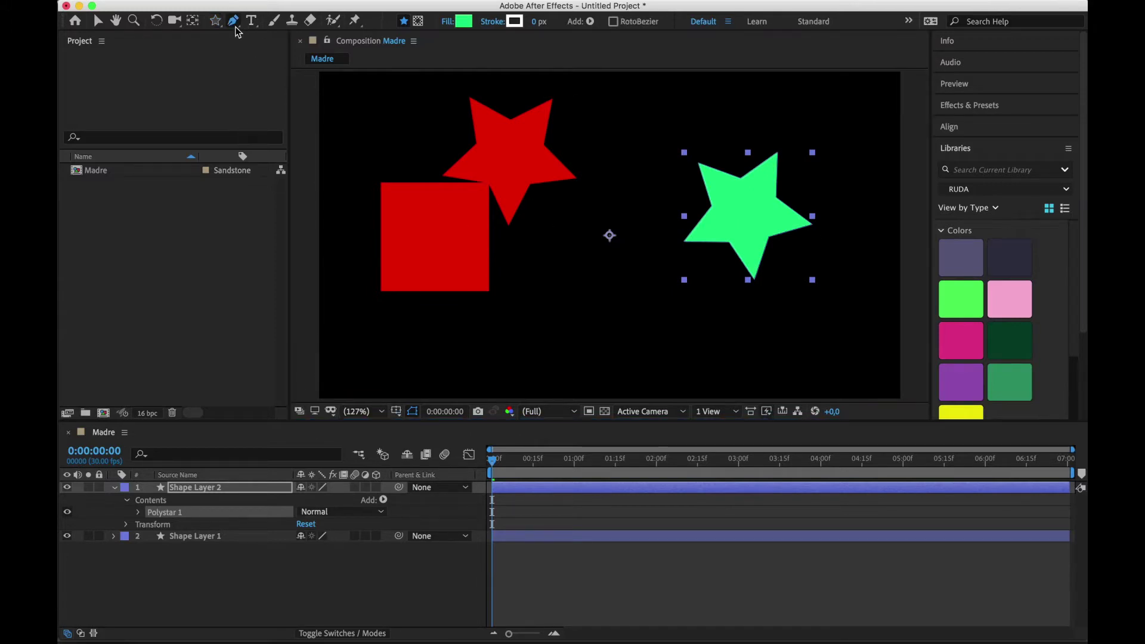
pyautogui.click(274, 584)
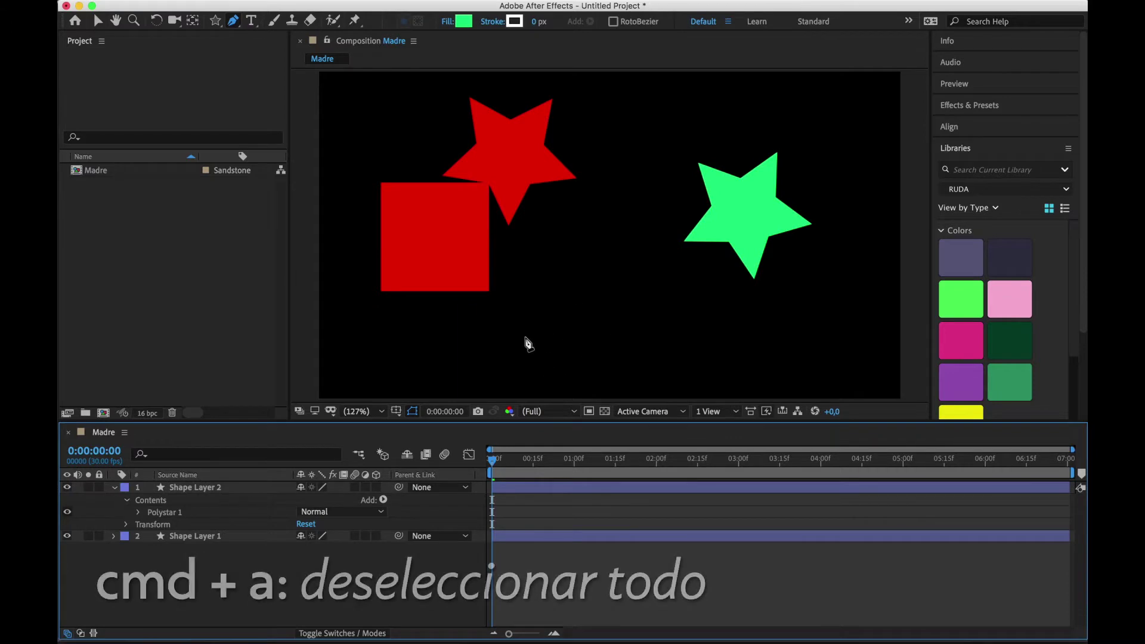
pyautogui.click(553, 338)
pyautogui.click(609, 227)
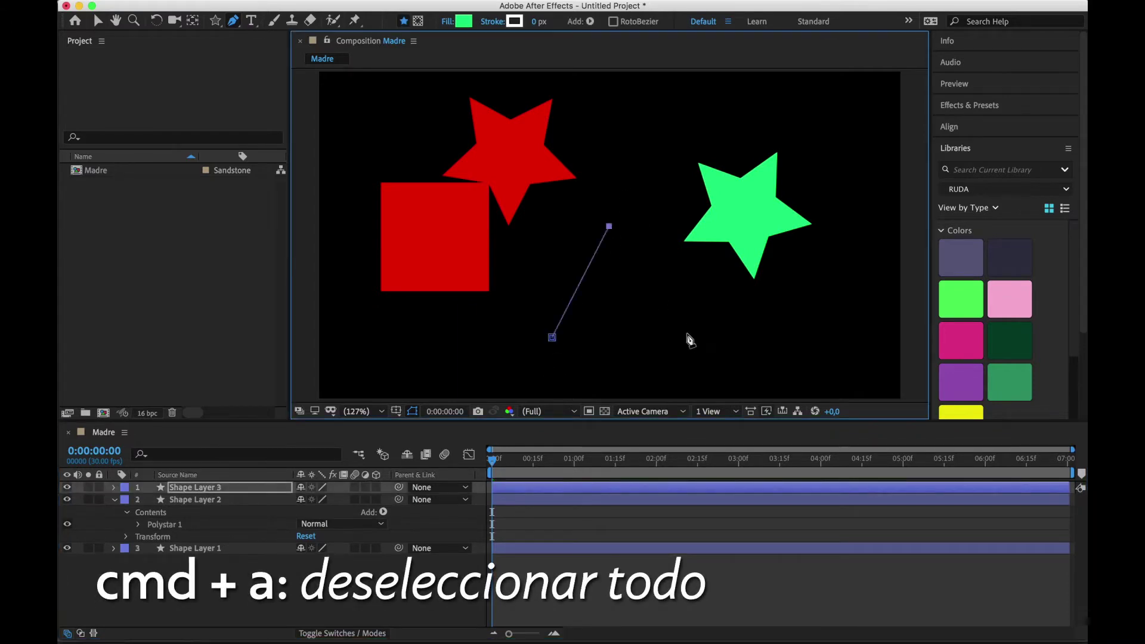
pyautogui.click(673, 335)
pyautogui.click(552, 338)
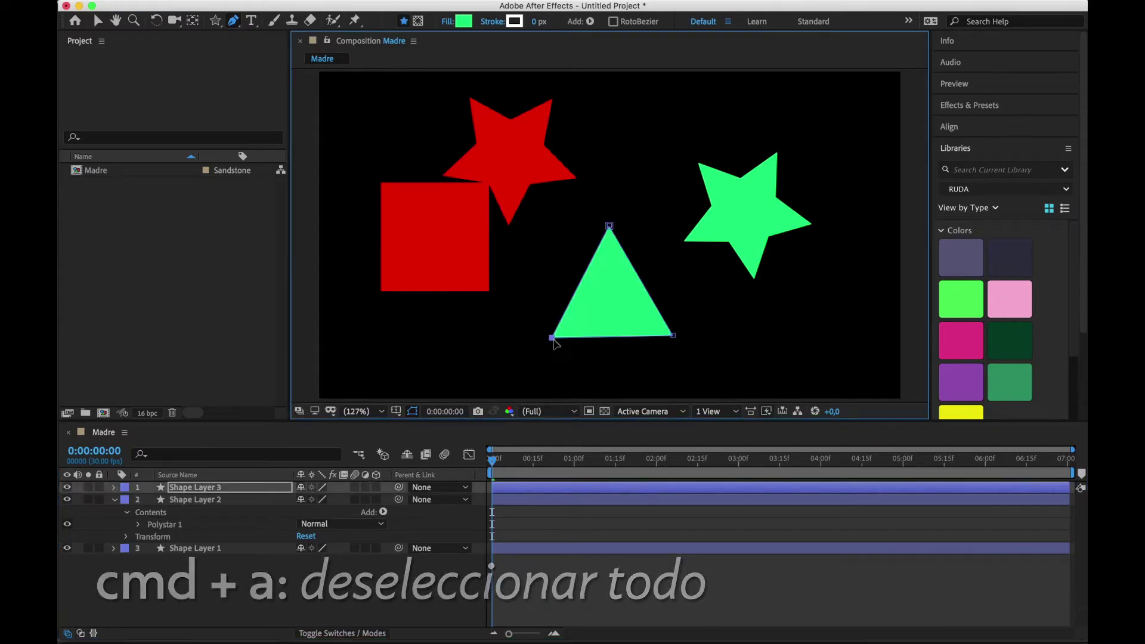
pyautogui.click(99, 22)
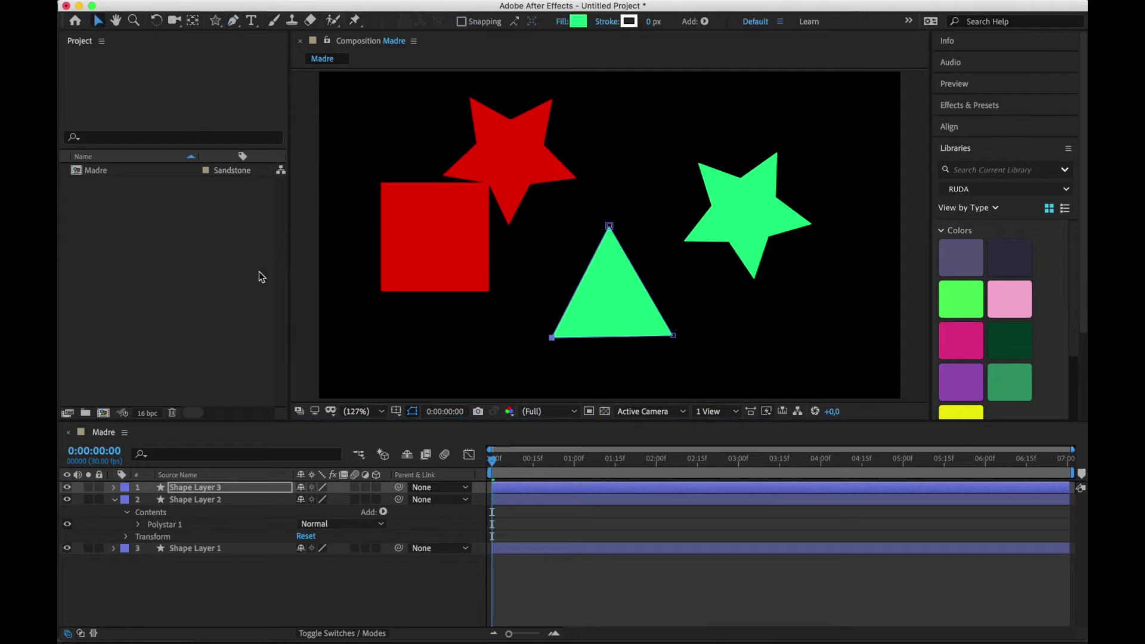
pyautogui.click(230, 571)
pyautogui.click(114, 500)
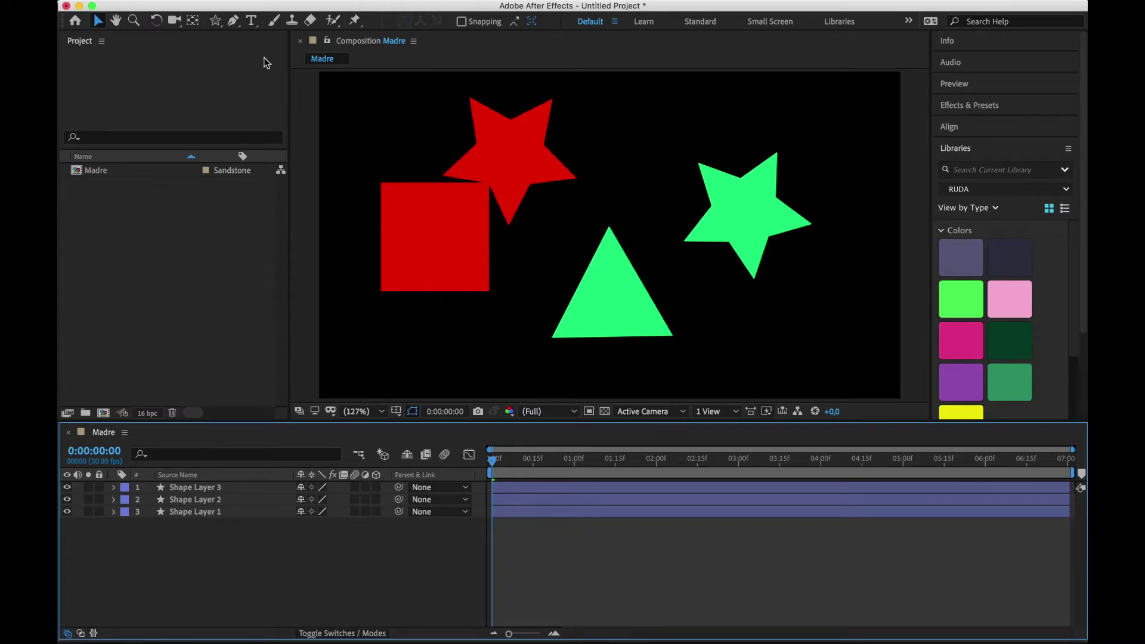
# Add the text "hola" near the top of the composition and shift it down and right so it is fully inside the frame
pyautogui.click(253, 21)
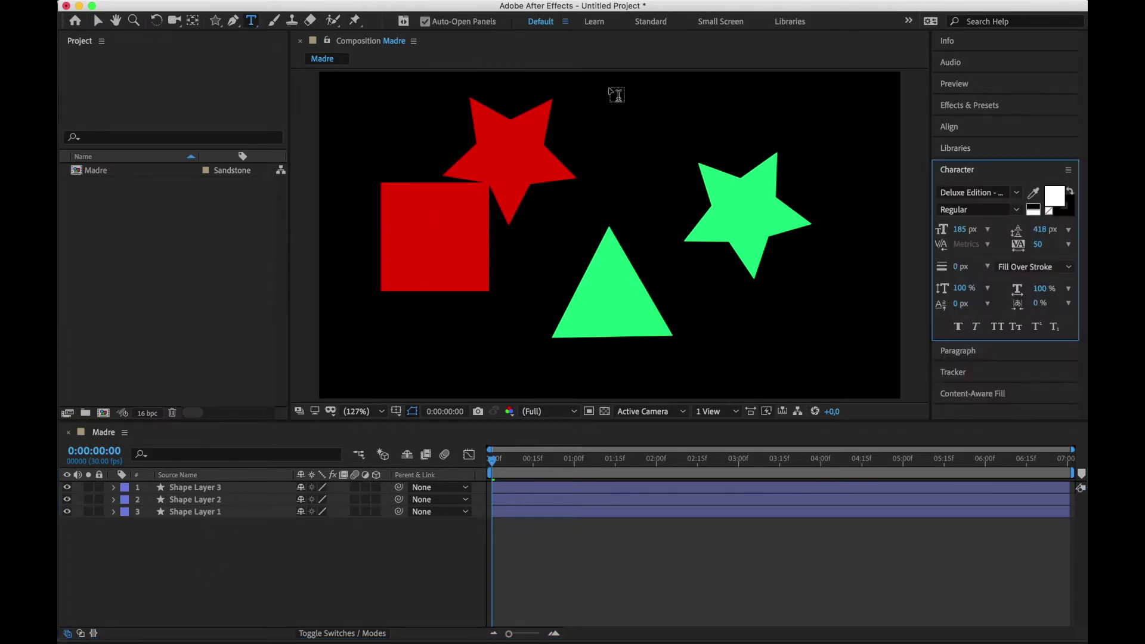
pyautogui.click(631, 116)
pyautogui.write('hola')
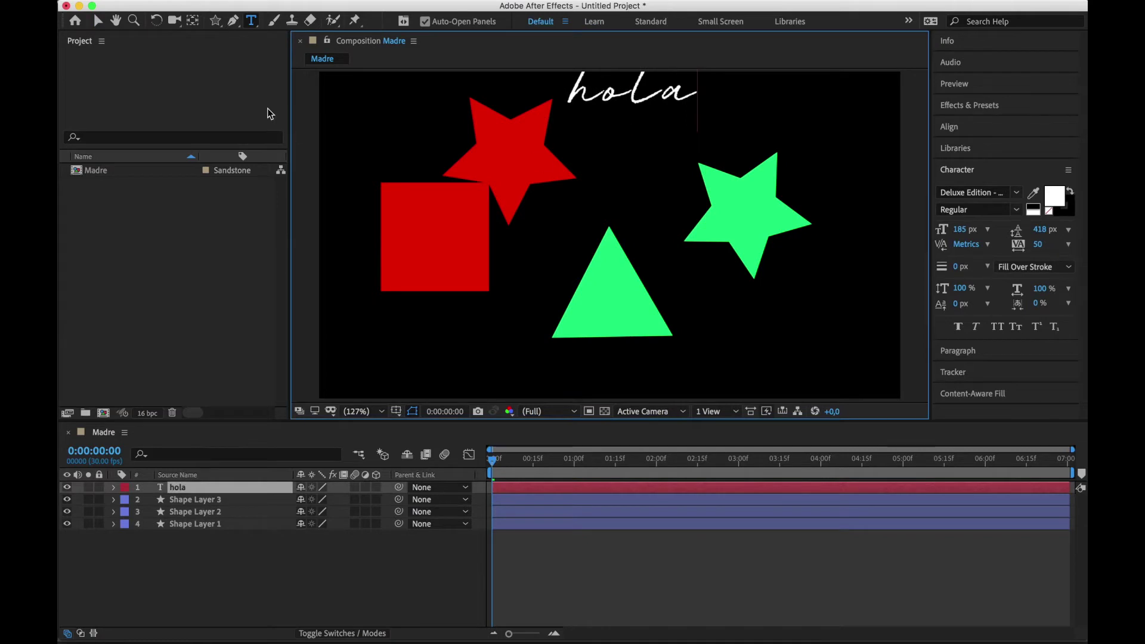
pyautogui.click(99, 23)
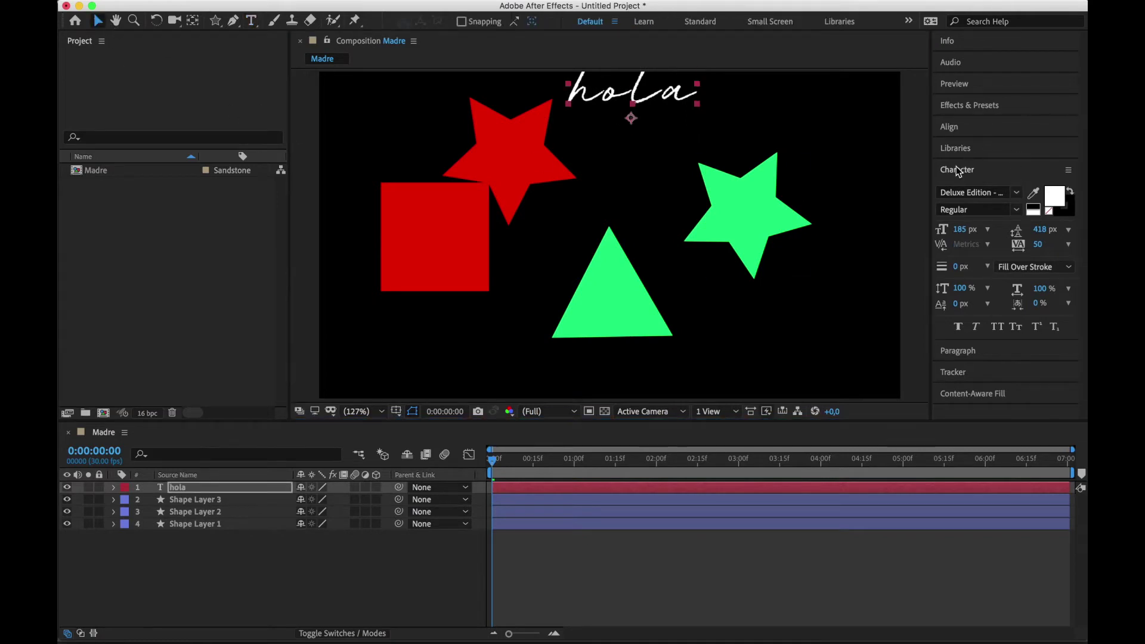
pyautogui.moveTo(634, 97); pyautogui.dragTo(660, 133)
pyautogui.click(302, 582)
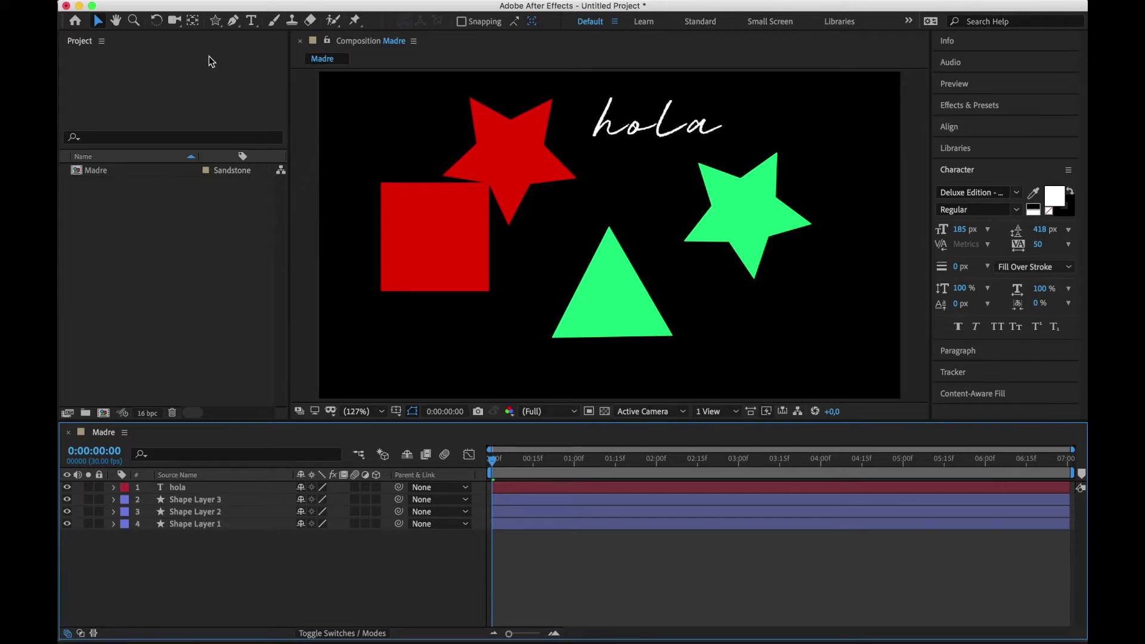
pyautogui.click(179, 8)
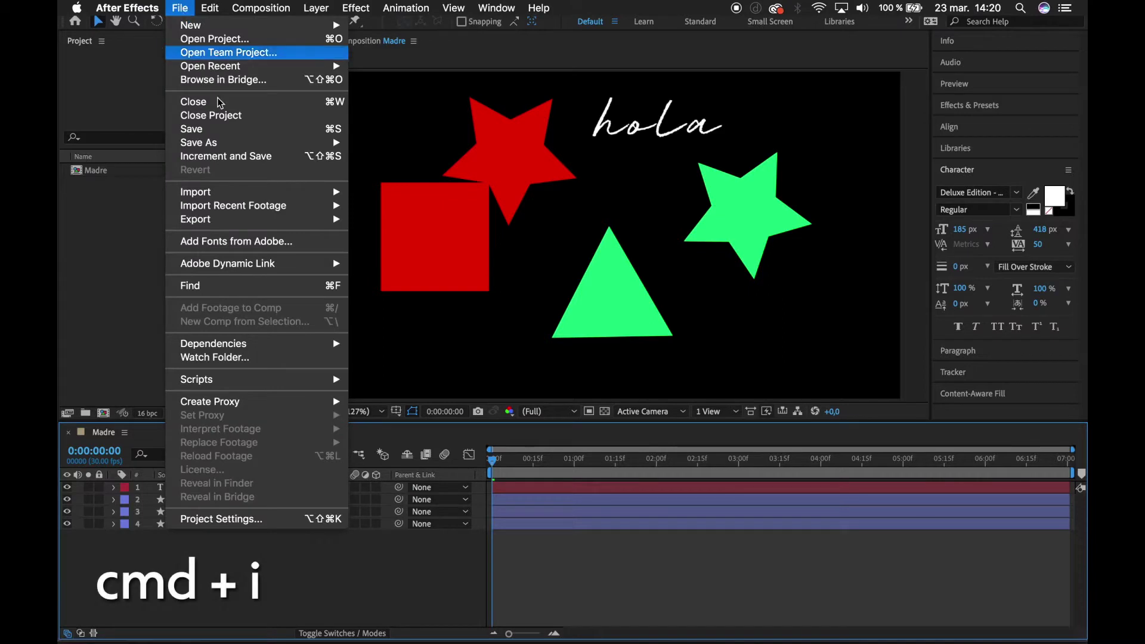
pyautogui.moveTo(278, 197)
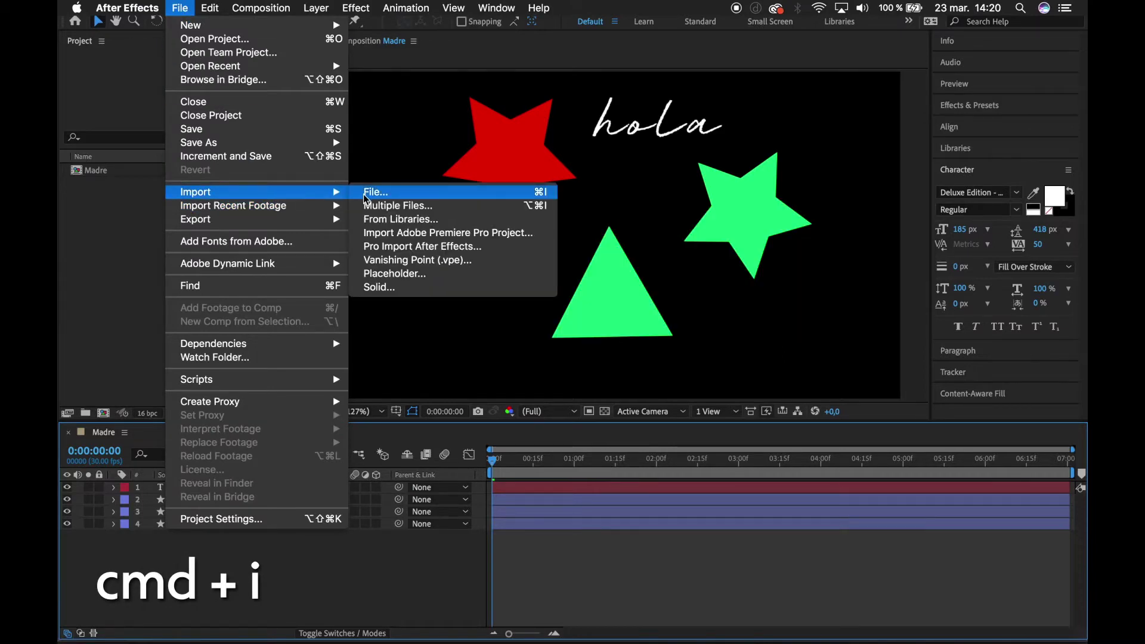
pyautogui.click(124, 314)
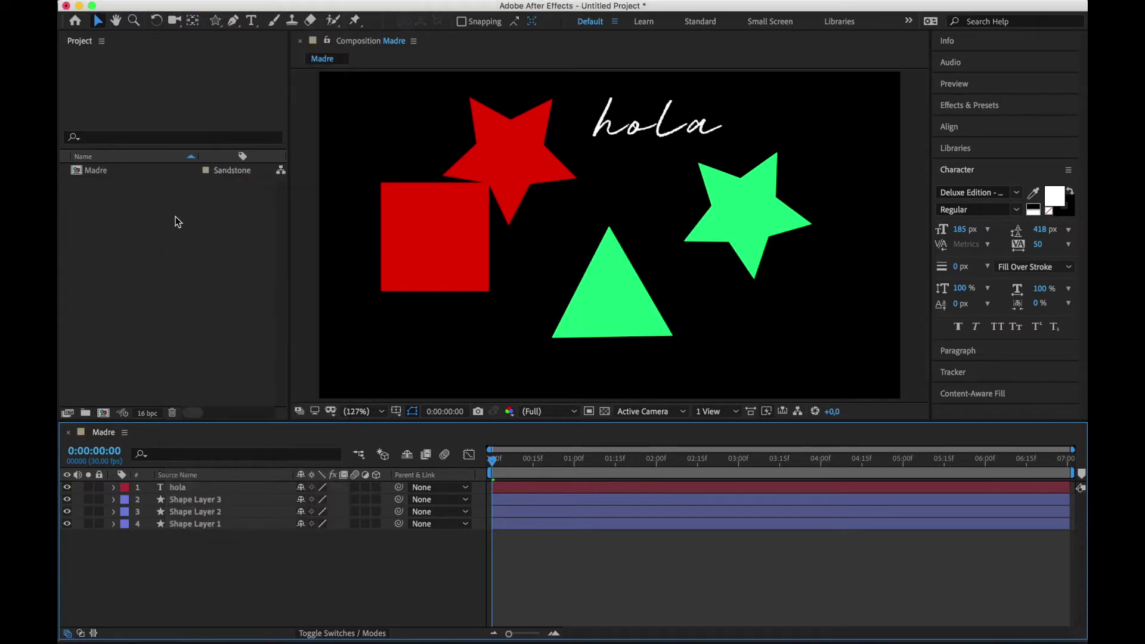
# Import Imagen.png from the UDP folder's Material Clase > Tipos de Capas subfolder as footage
pyautogui.doubleClick(180, 302)
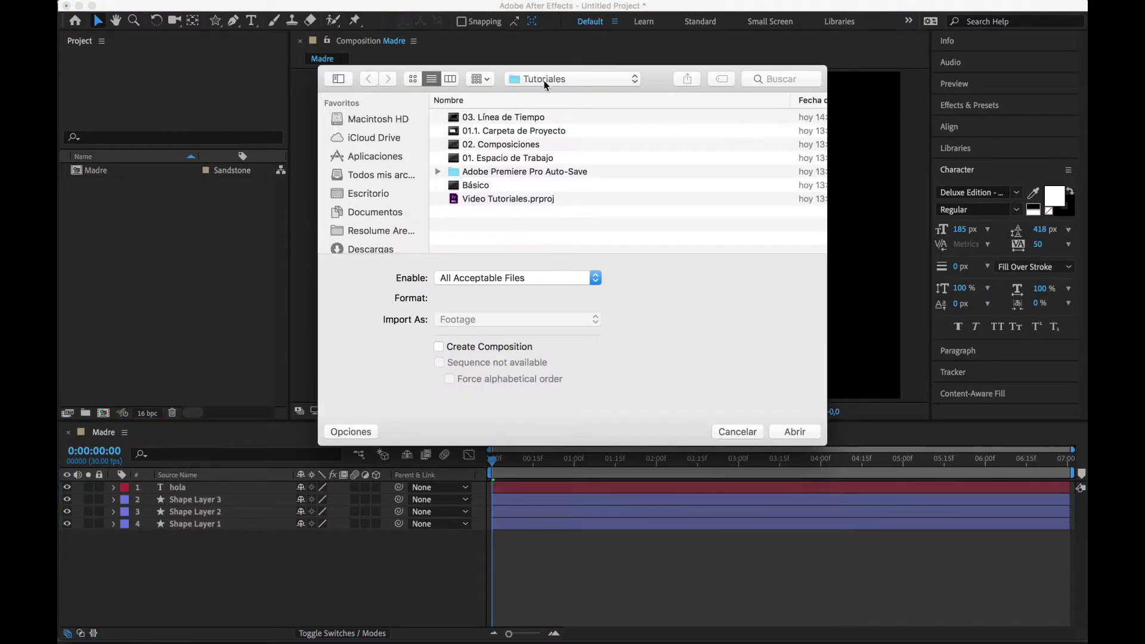
pyautogui.click(545, 79)
pyautogui.click(547, 89)
pyautogui.click(438, 117)
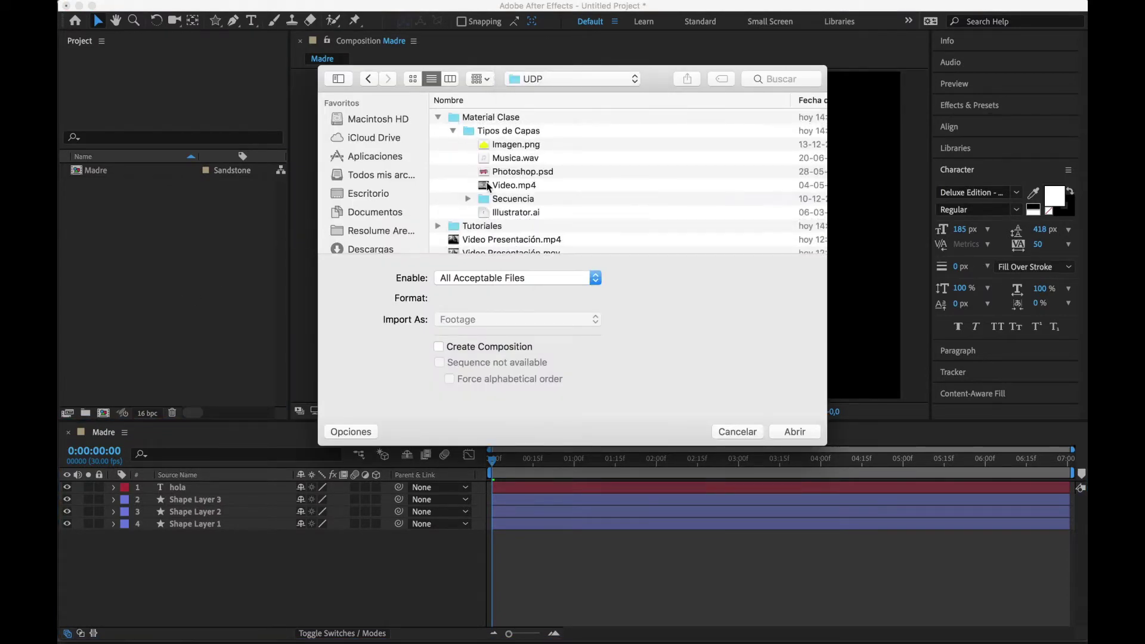
pyautogui.click(508, 147)
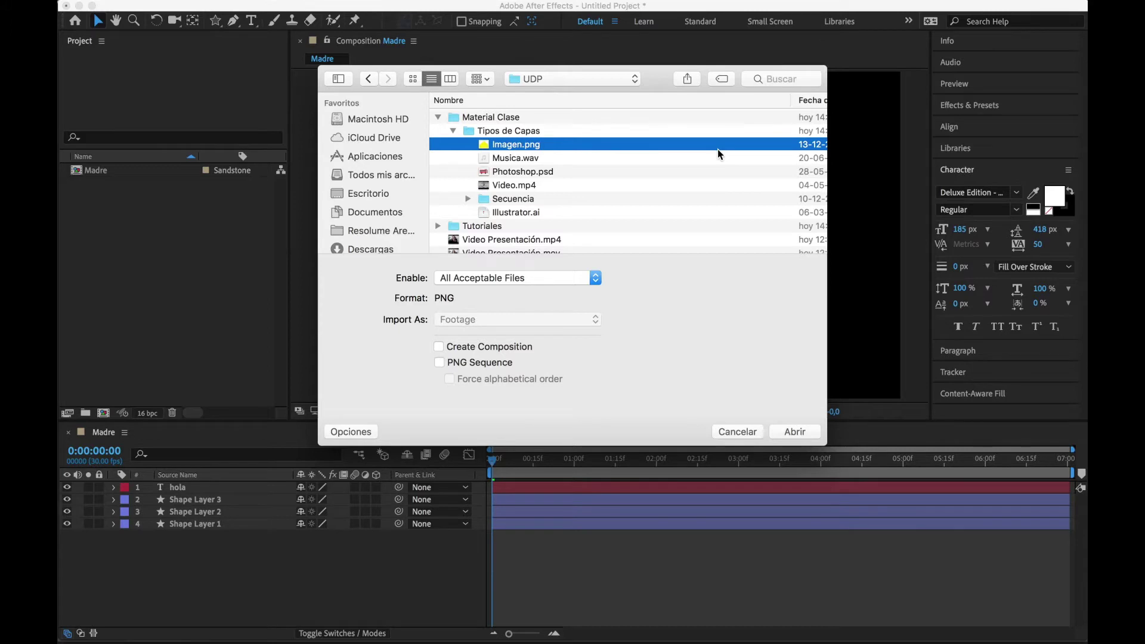
pyautogui.click(788, 434)
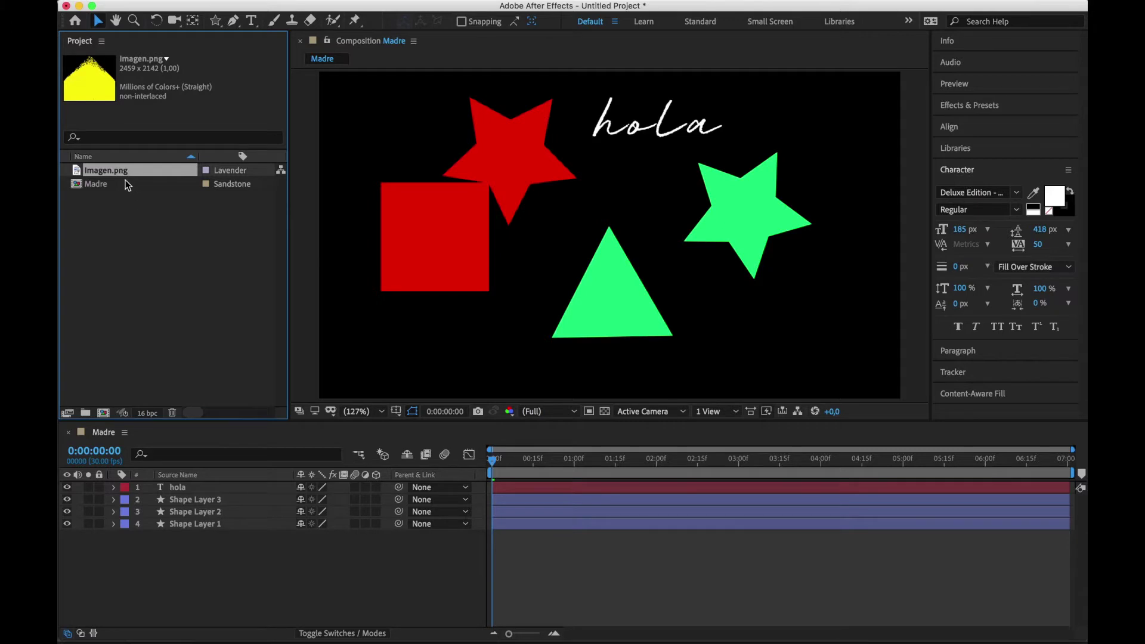
# Add Imagen.png to the Madre composition as the lowest layer, beneath the text and shape layers
pyautogui.click(124, 188)
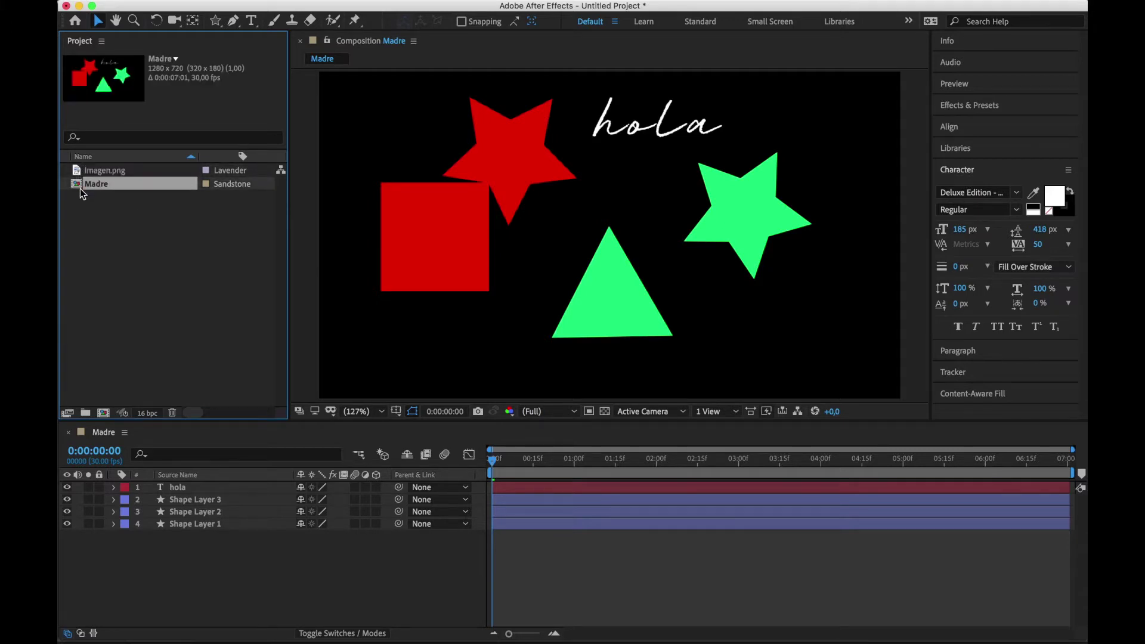
pyautogui.click(127, 172)
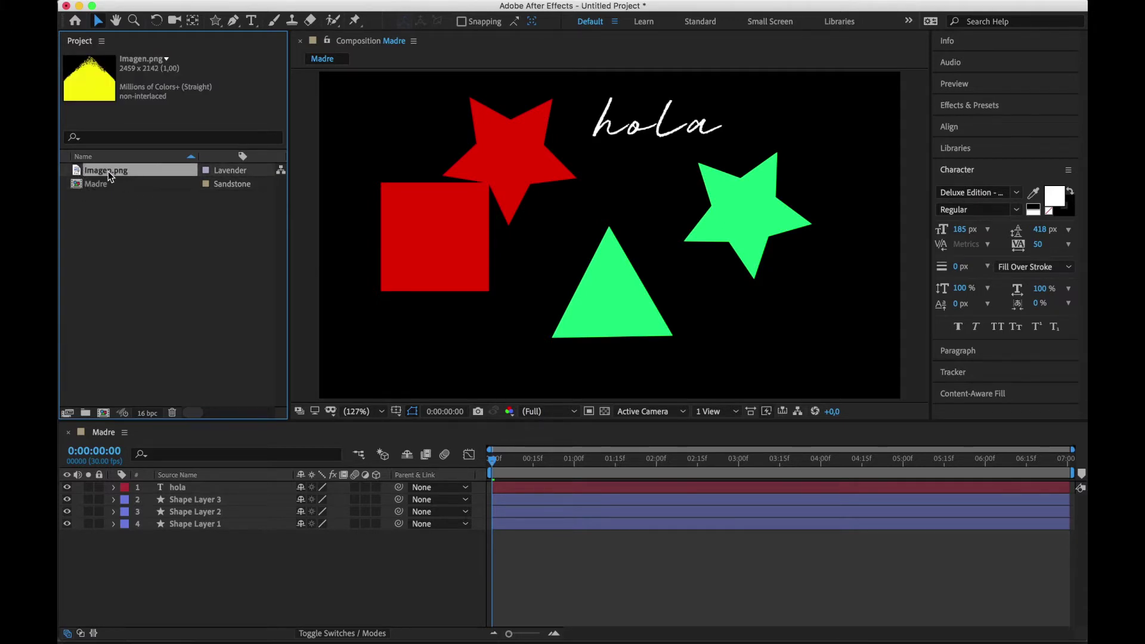
pyautogui.moveTo(109, 170); pyautogui.dragTo(168, 554)
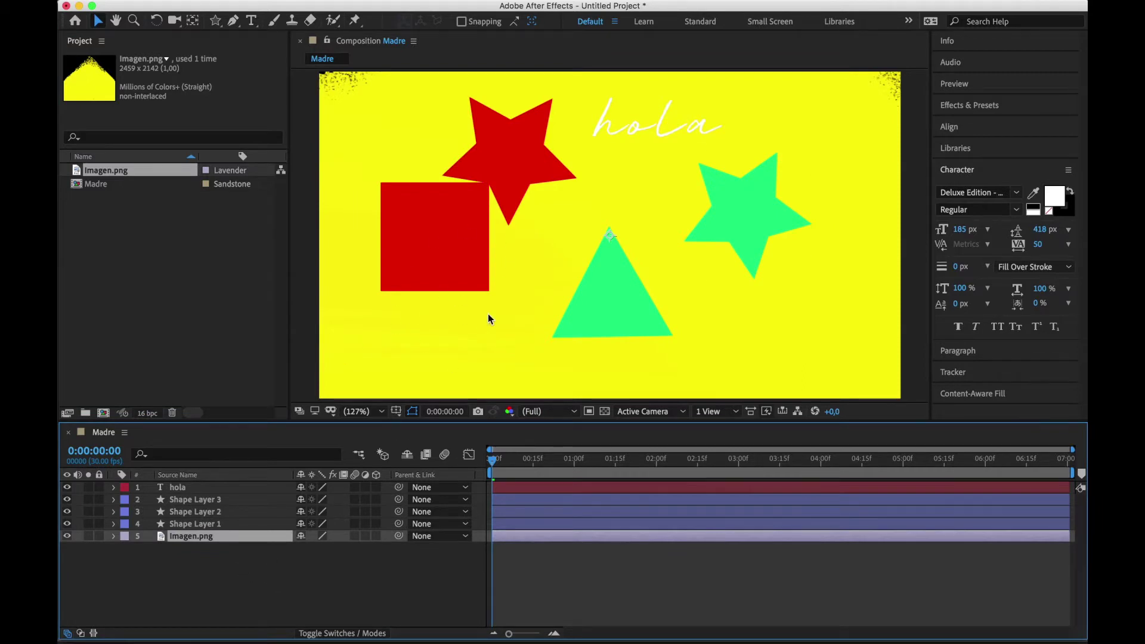
# Scale the Imagen.png layer down proportionally to about the composition's width and move it down until its upper edge meets the frame's upper edge
pyautogui.press(',')
pyautogui.press(',')
pyautogui.press(',')
pyautogui.press(',')
pyautogui.press(',')
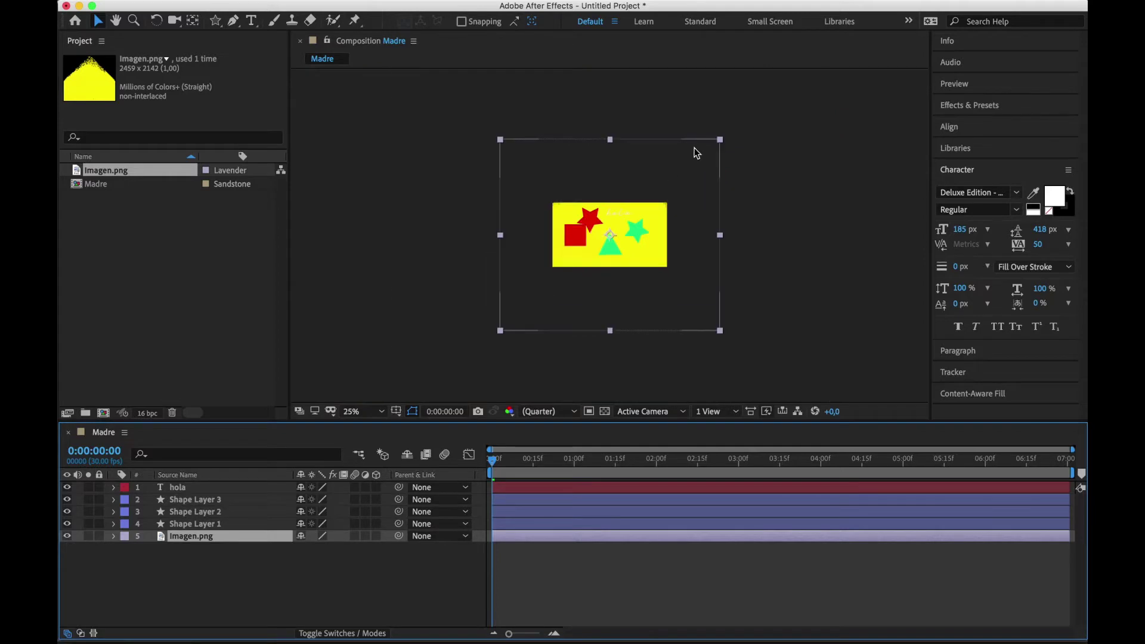
pyautogui.moveTo(720, 140); pyautogui.dragTo(678, 184)
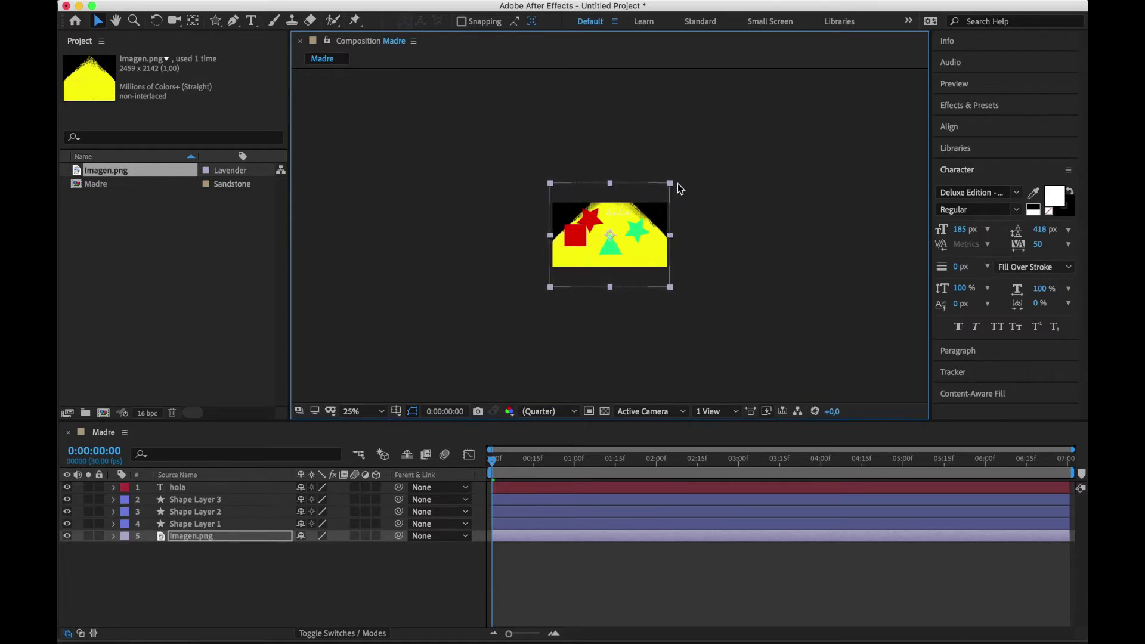
pyautogui.moveTo(657, 263); pyautogui.dragTo(656, 284)
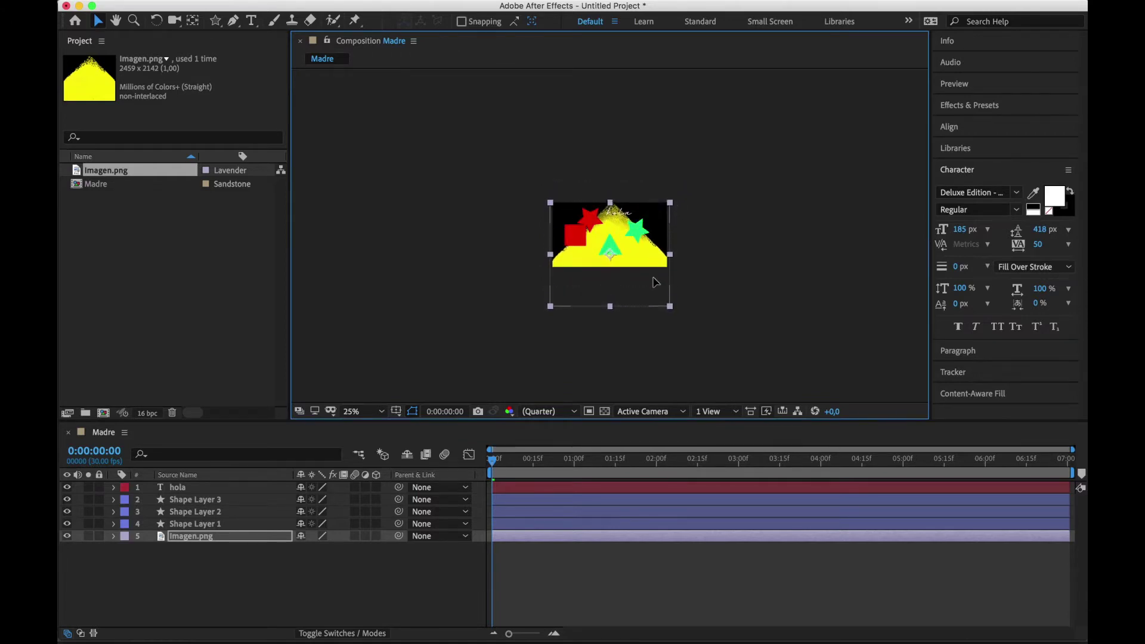
pyautogui.press('/')
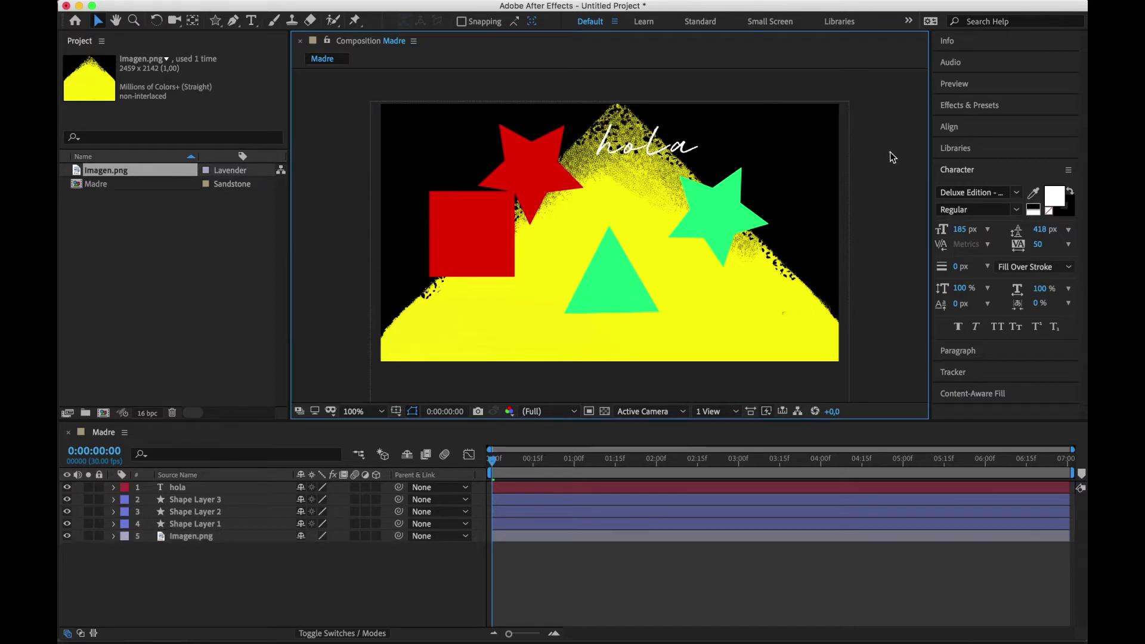
# Import the Palmas images from the Secuencia folder as a PNG sequence, starting from Palmas_17.png
pyautogui.click(306, 581)
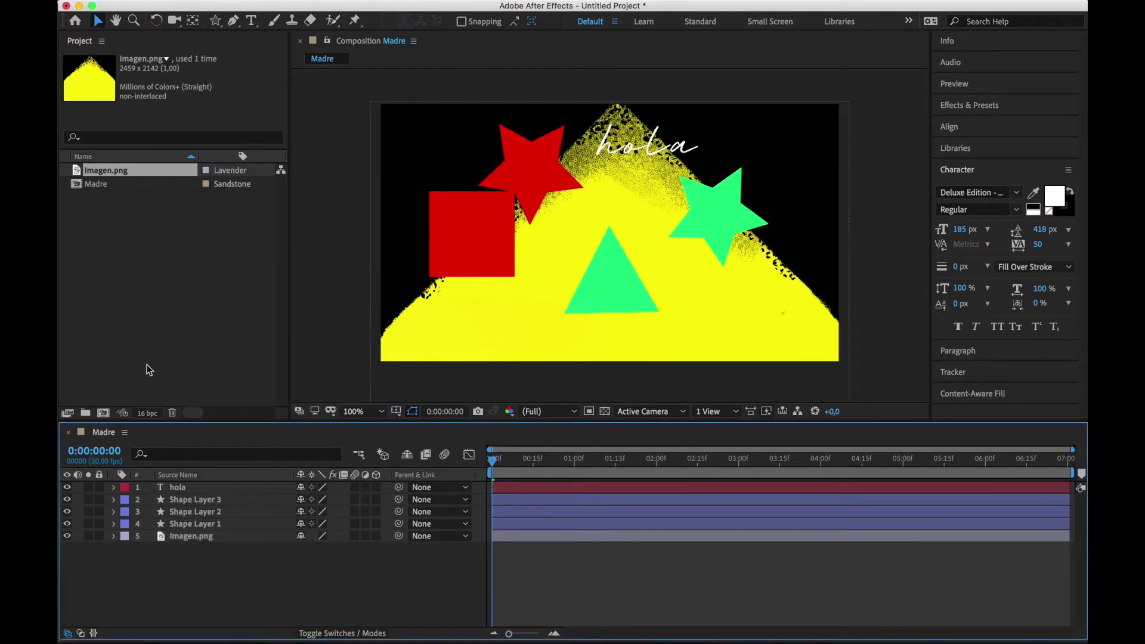
pyautogui.doubleClick(190, 299)
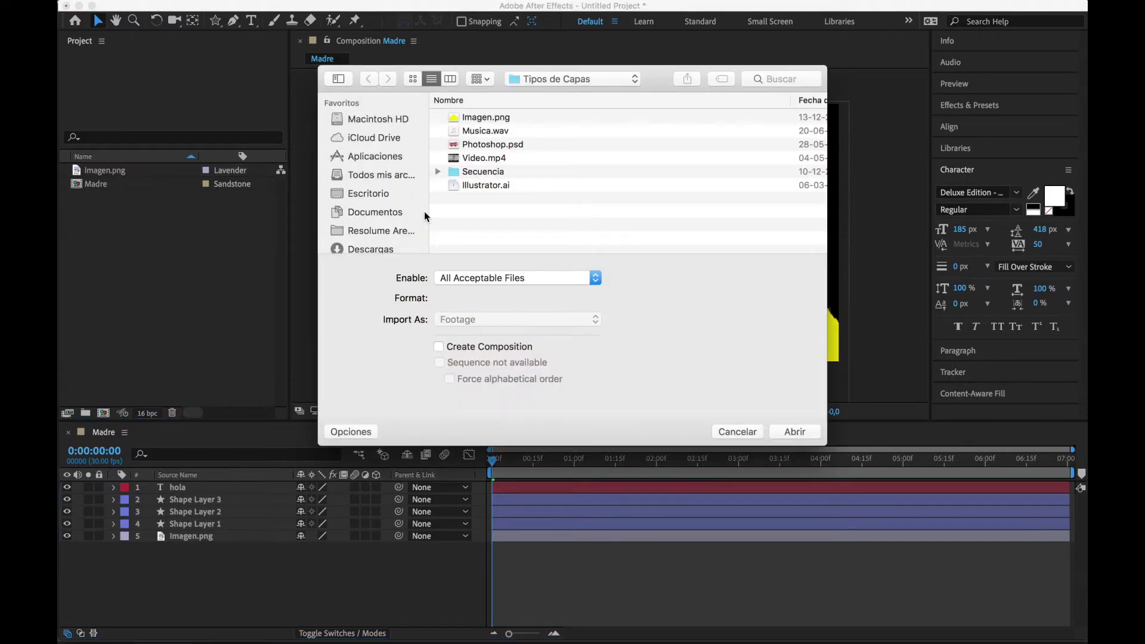
pyautogui.click(456, 170)
pyautogui.click(435, 173)
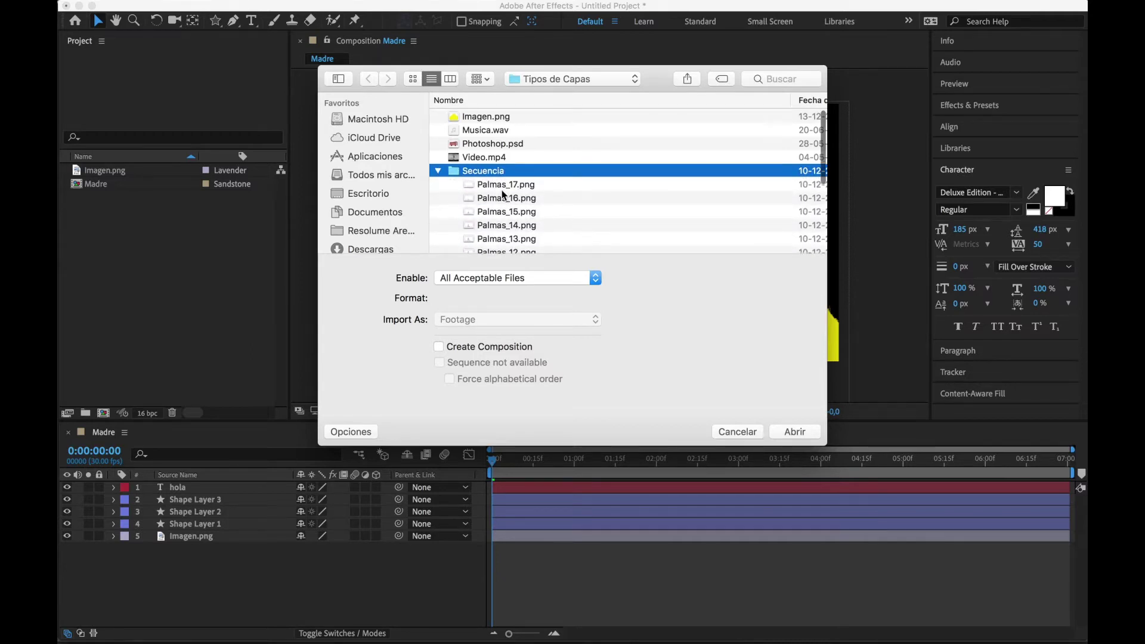
pyautogui.scroll(-10, 503, 195)
pyautogui.scroll(5, 503, 195)
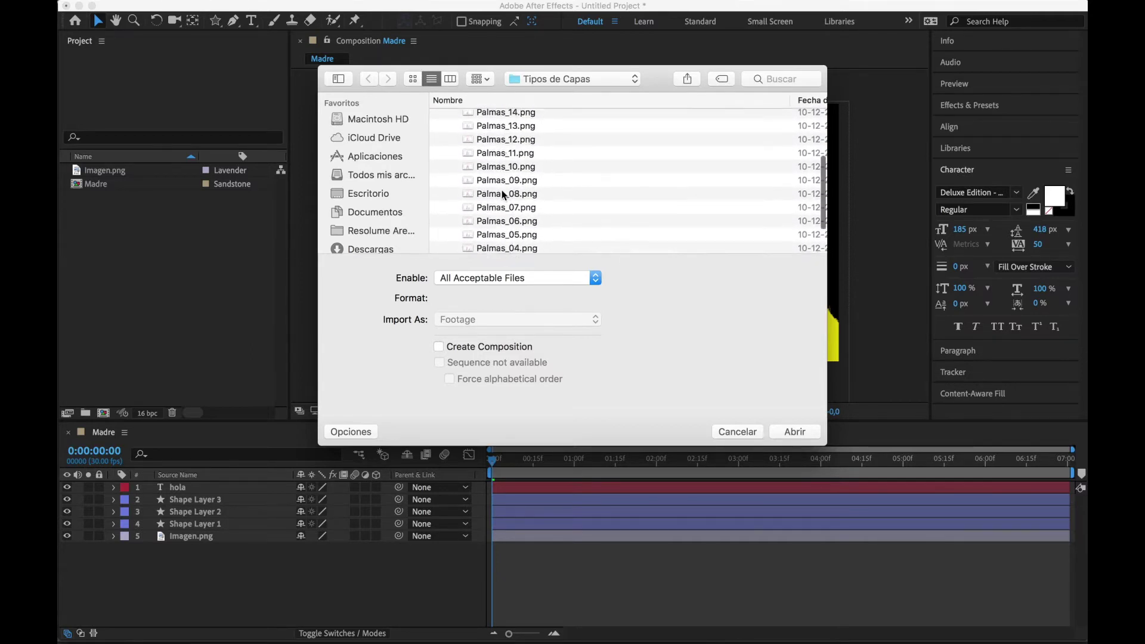
pyautogui.scroll(-4, 502, 195)
pyautogui.scroll(-2, 503, 195)
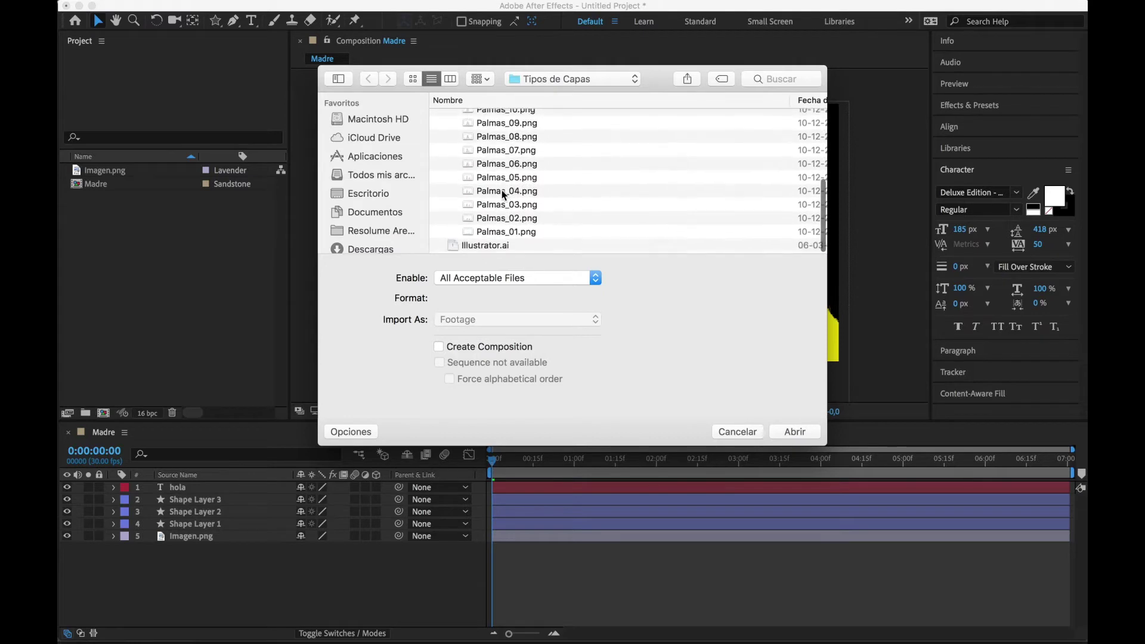
pyautogui.scroll(5, 494, 233)
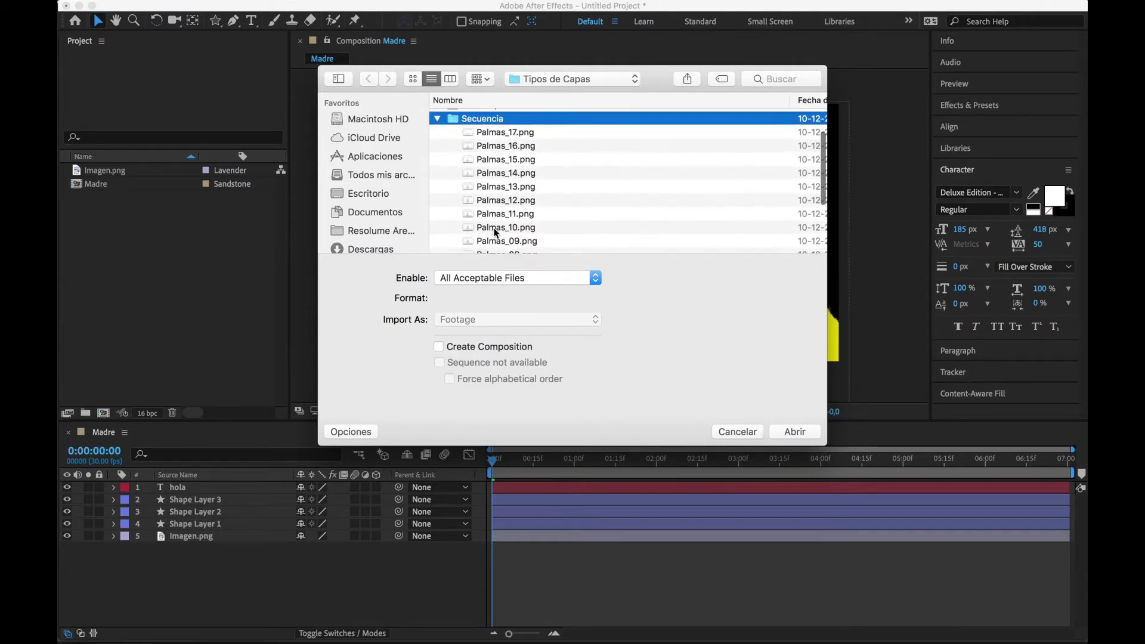
pyautogui.click(488, 143)
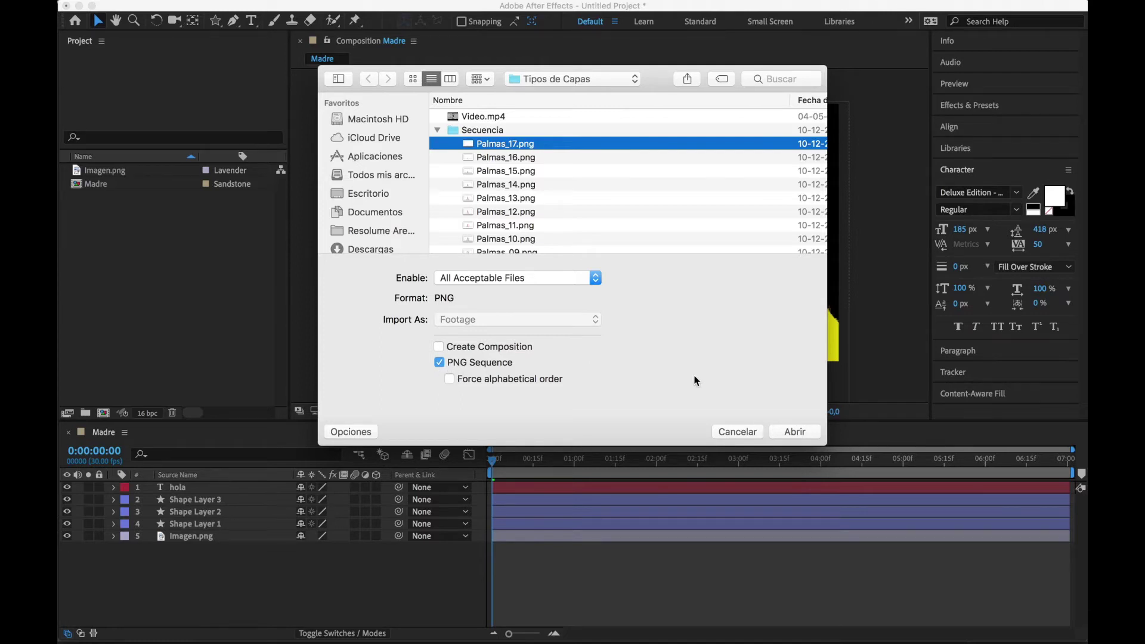
pyautogui.click(789, 433)
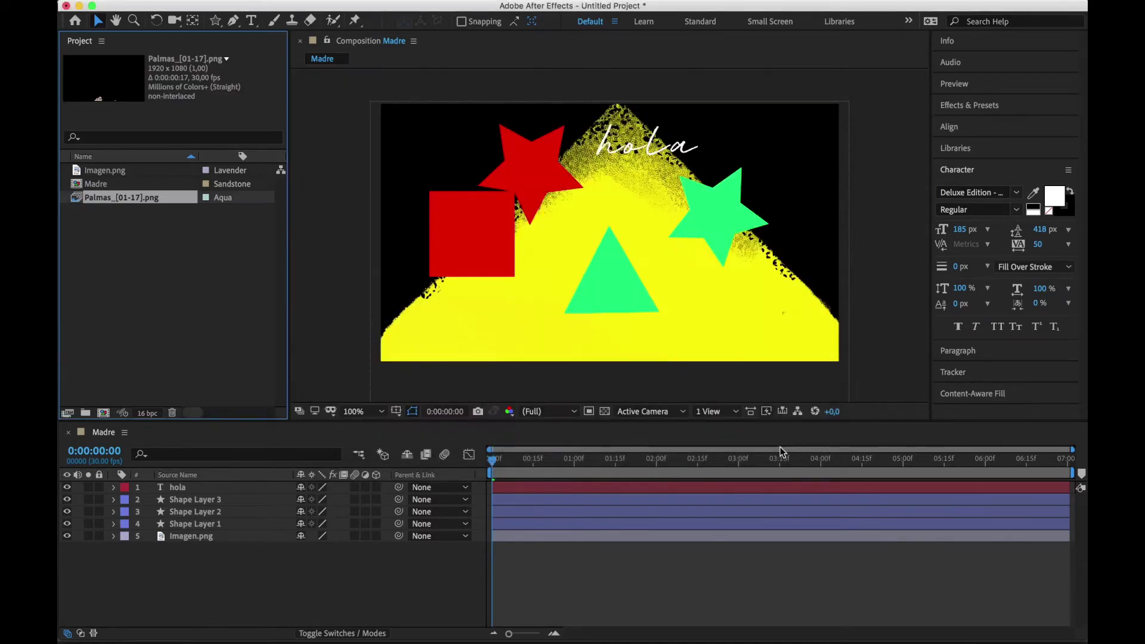
# Add the Palmas_[01-17].png sequence to the Madre composition as the uppermost layer and preview its first frames
pyautogui.click(120, 221)
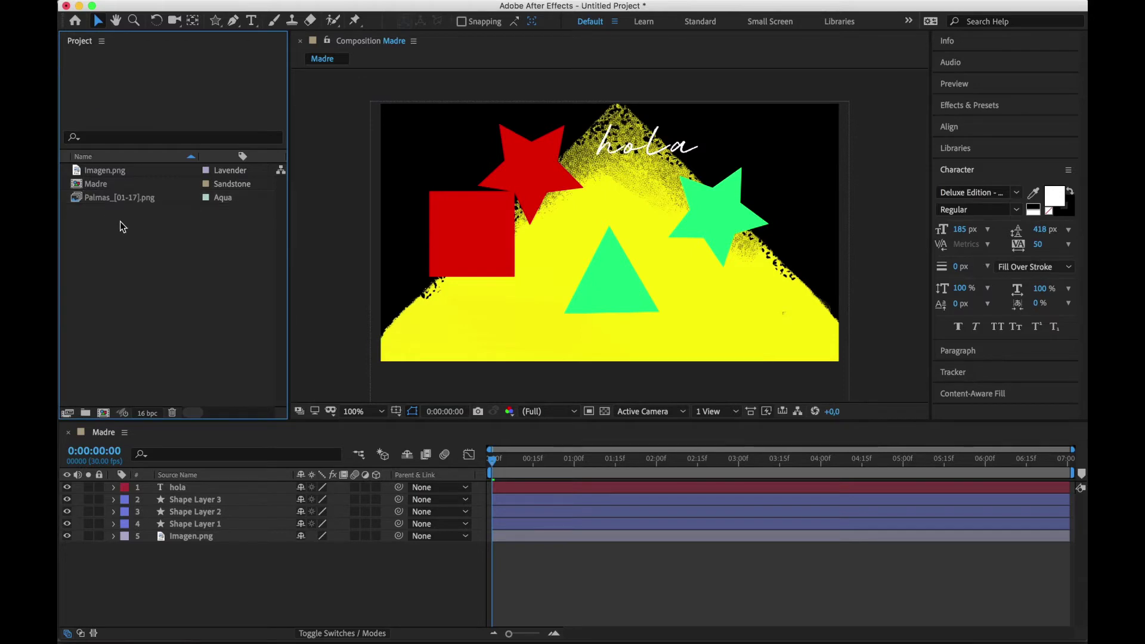
pyautogui.click(100, 199)
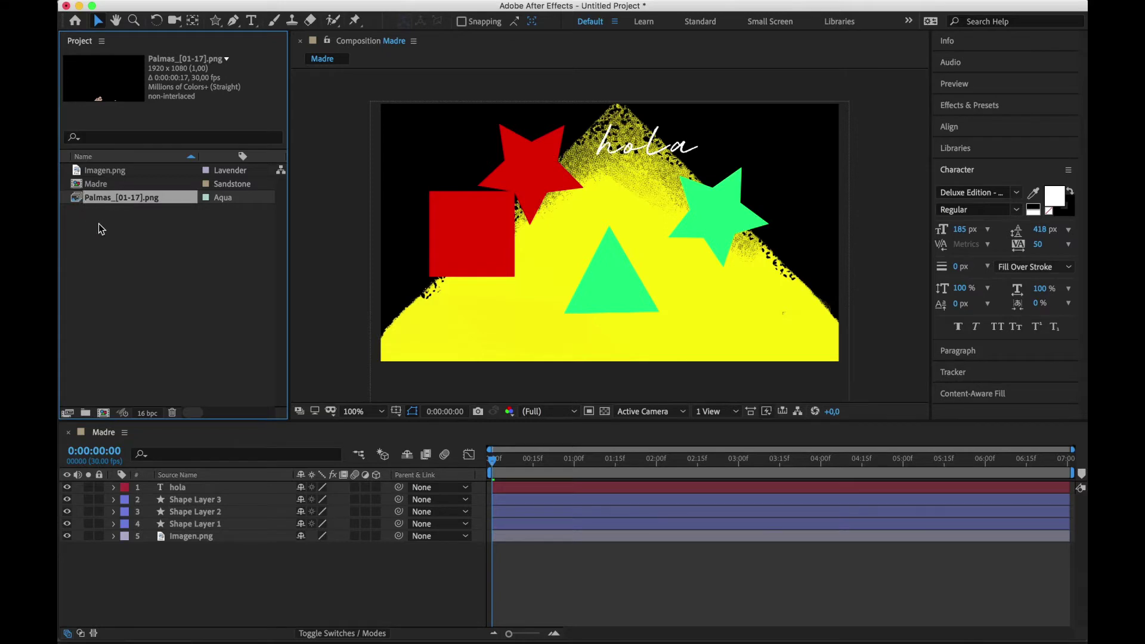
pyautogui.moveTo(127, 199); pyautogui.dragTo(157, 486)
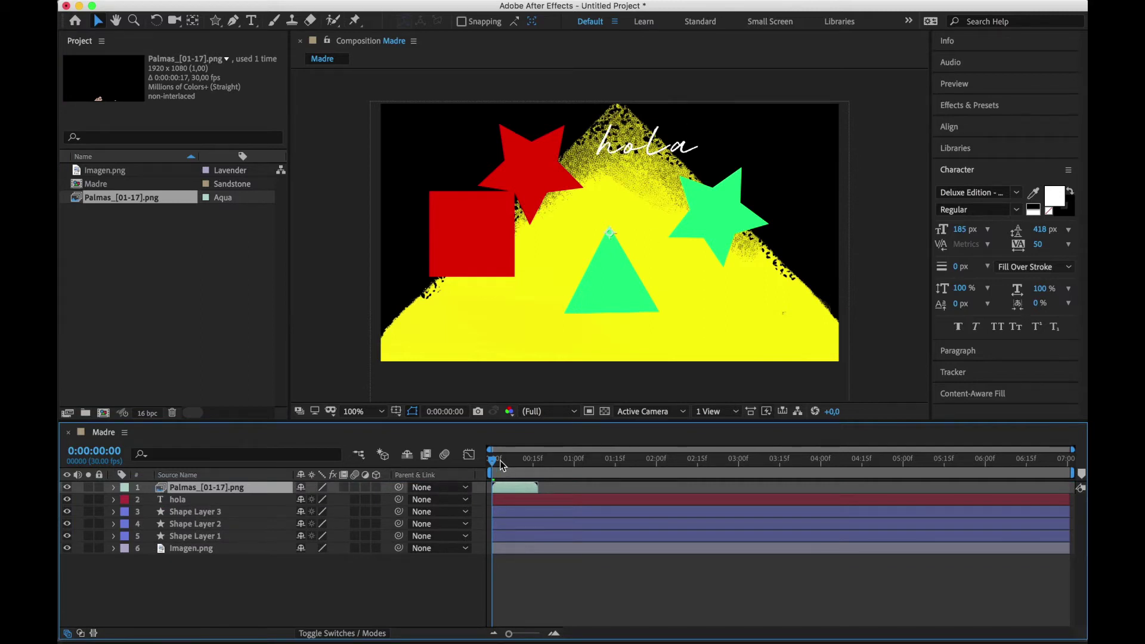
pyautogui.press('space')
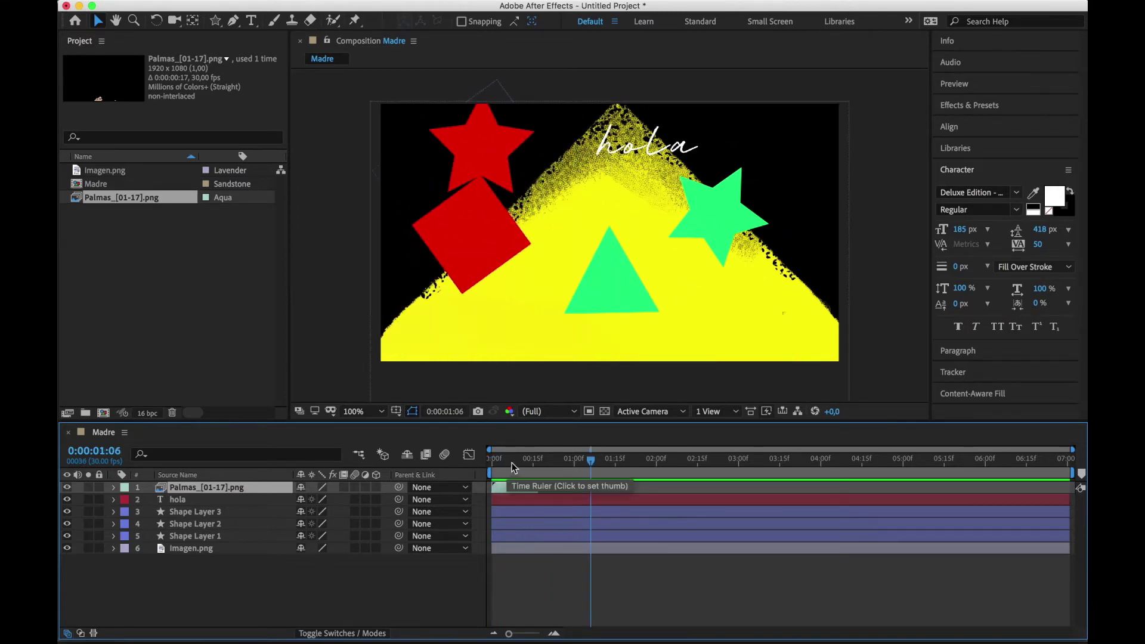
pyautogui.click(503, 464)
pyautogui.moveTo(502, 465); pyautogui.dragTo(509, 466)
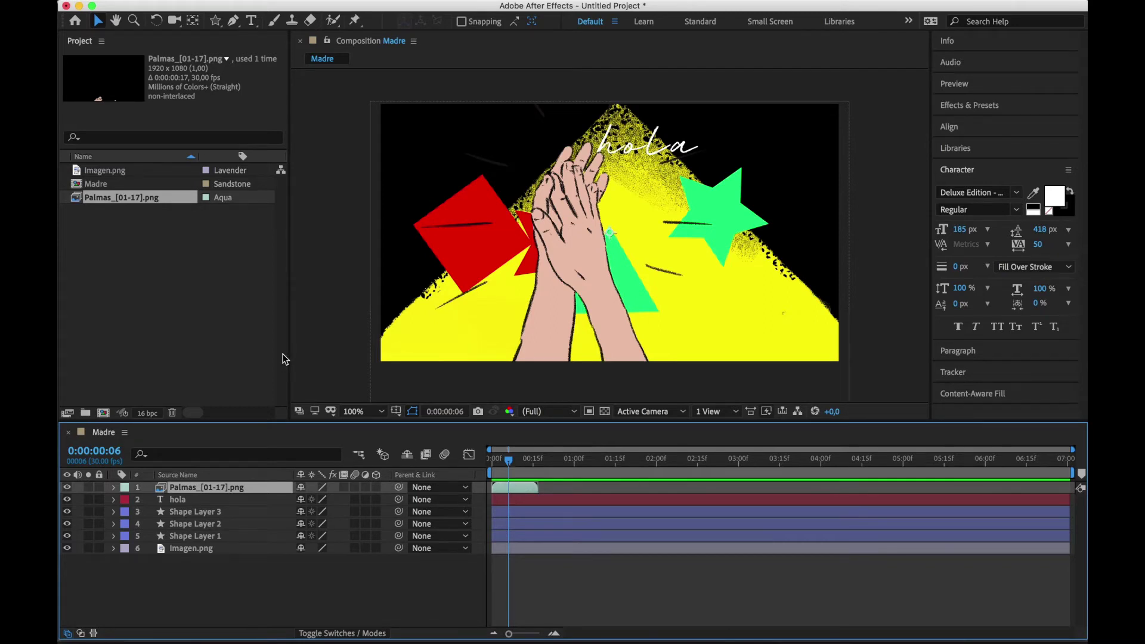
# Interpret the Palmas_[01-17].png footage at an assumed frame rate of 10 frames per second
pyautogui.click(179, 322)
pyautogui.click(148, 199)
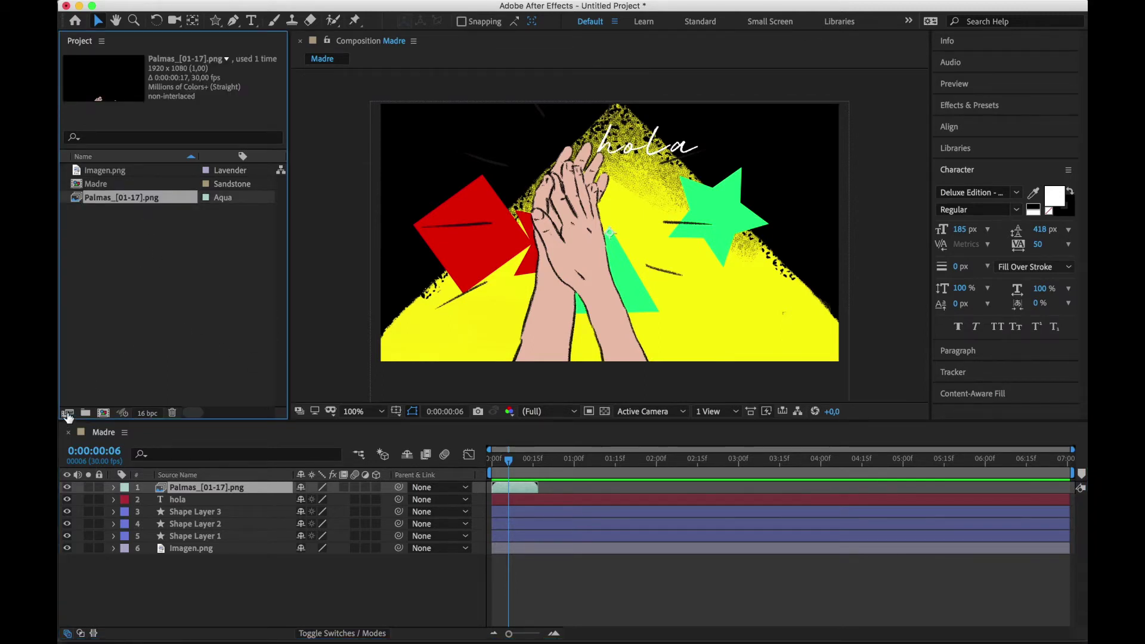
pyautogui.click(68, 412)
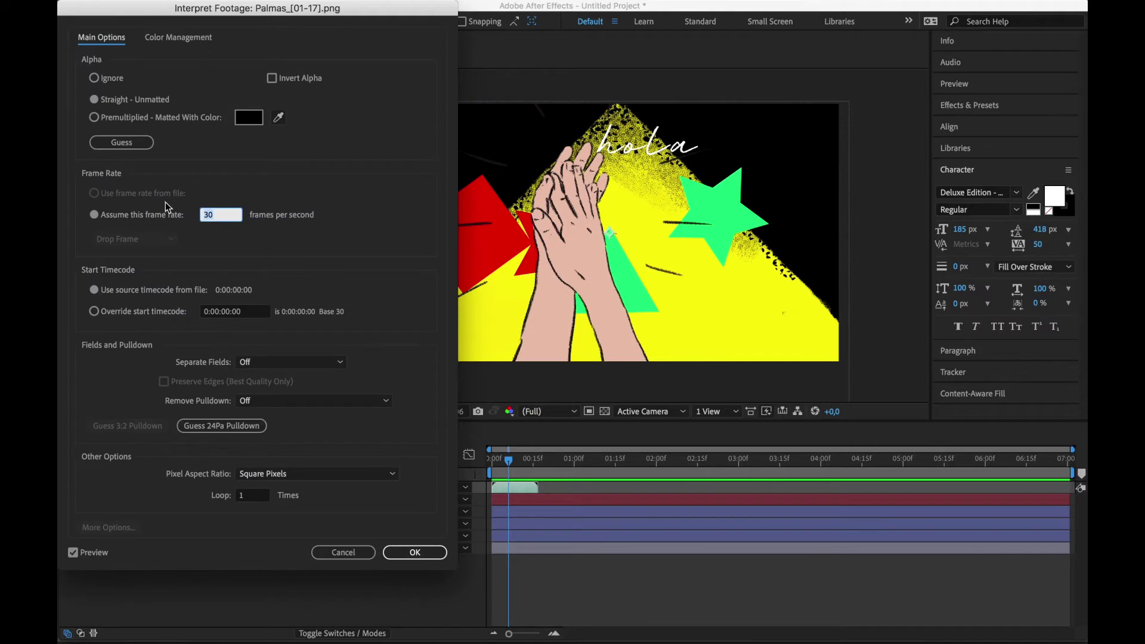
pyautogui.click(225, 213)
pyautogui.moveTo(219, 215); pyautogui.dragTo(151, 214)
pyautogui.write('10')
pyautogui.click(420, 552)
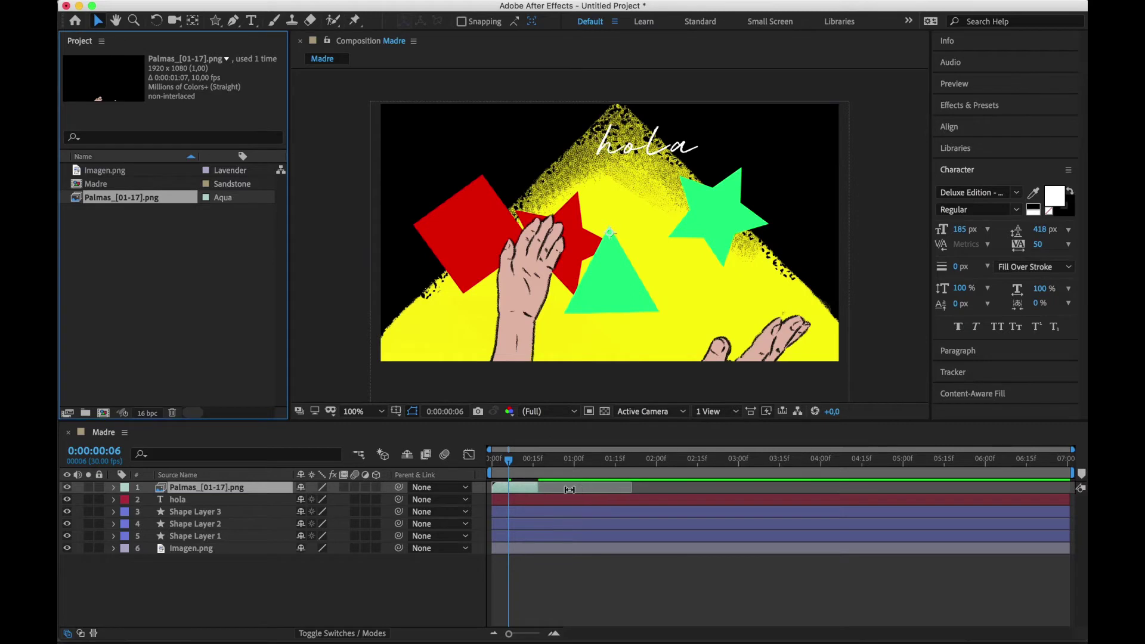
# Extend the Palmas_[01-17].png layer's out point to the end of its slowed footage and play back the composition
pyautogui.moveTo(535, 485); pyautogui.dragTo(635, 482)
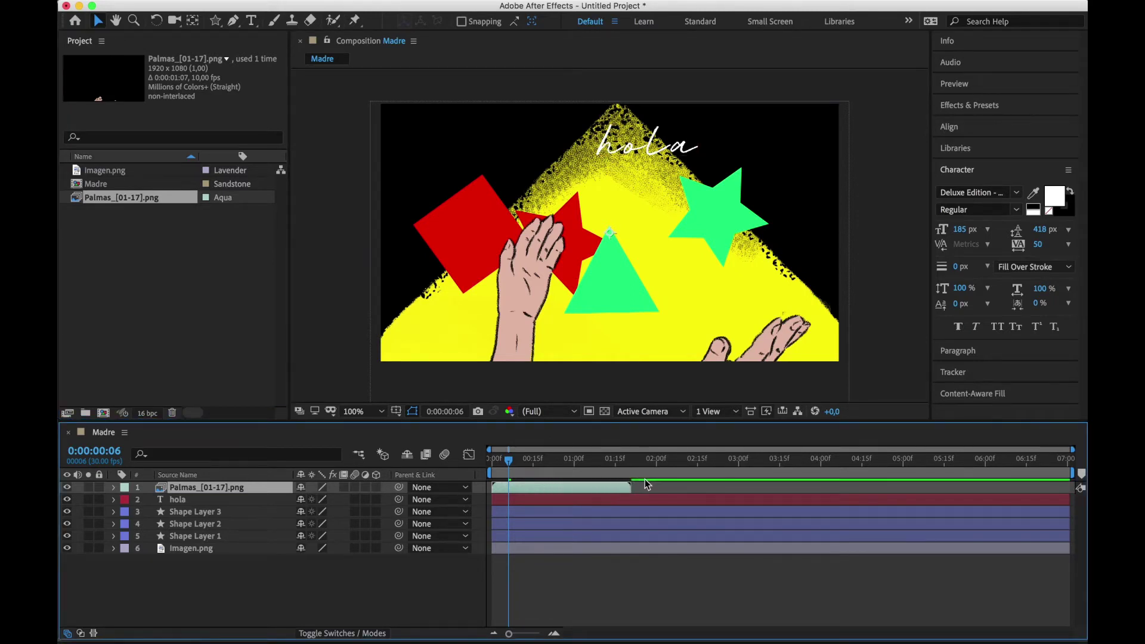
pyautogui.press('space')
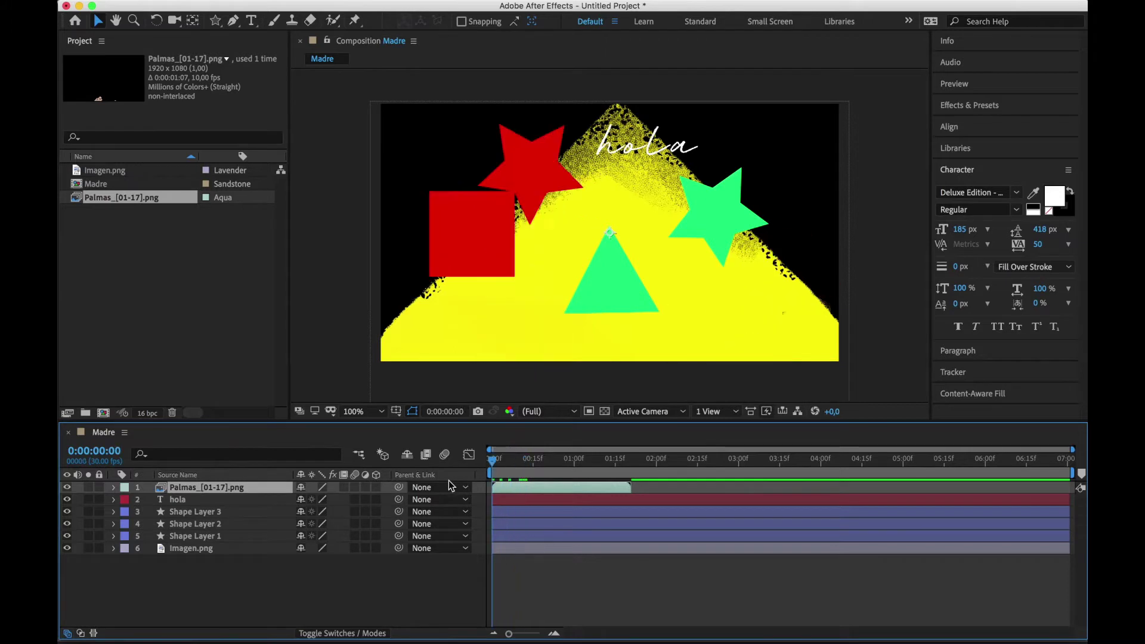
pyautogui.press('space')
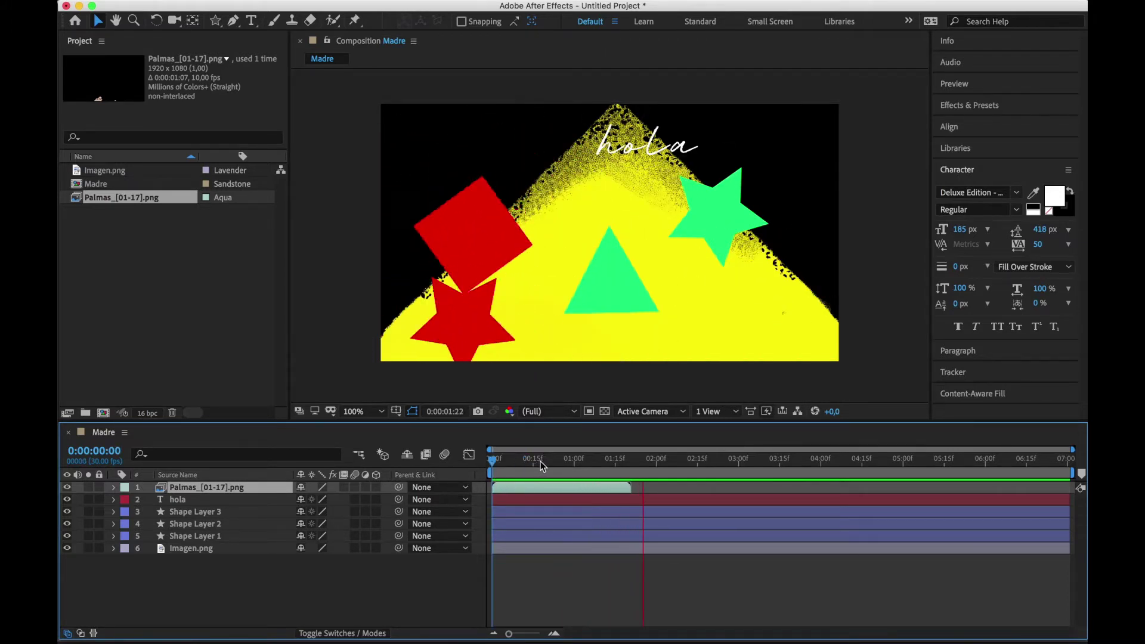
pyautogui.press('space')
pyautogui.press('space')
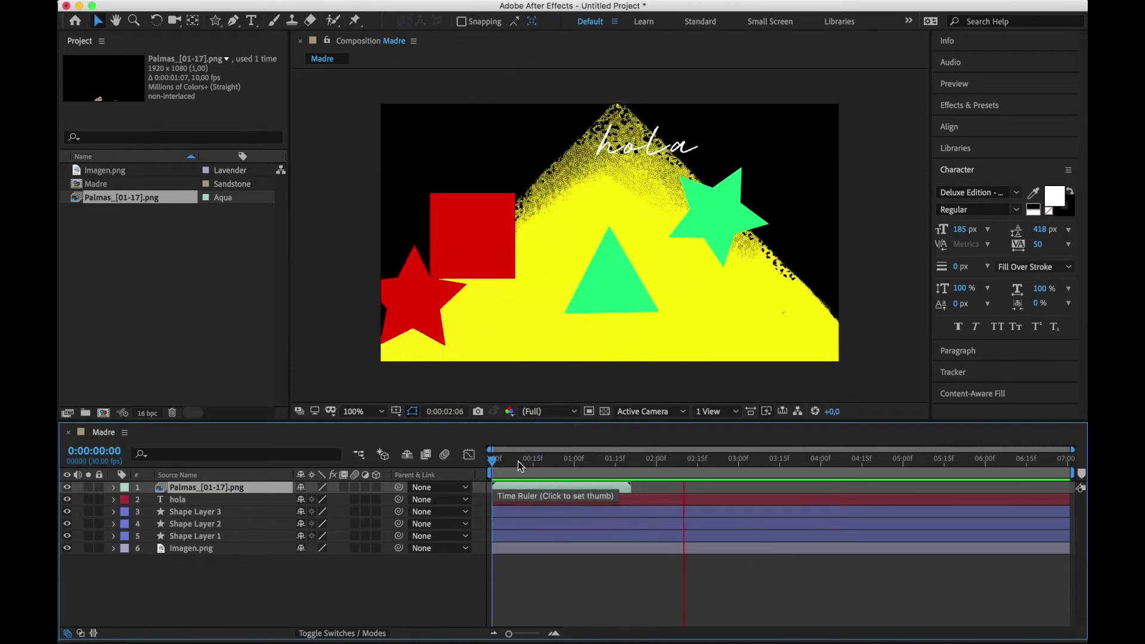
pyautogui.press('space')
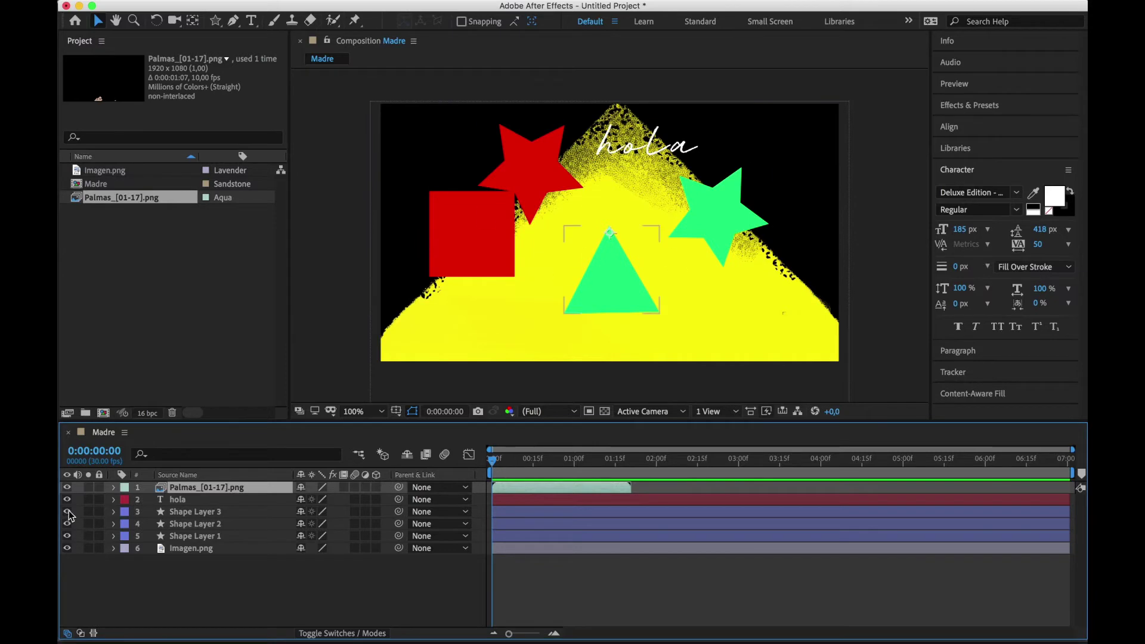
# Hide the three shape layers and the hola text layer, and preview the hands sequence over the yellow background
pyautogui.moveTo(66, 511); pyautogui.dragTo(70, 537)
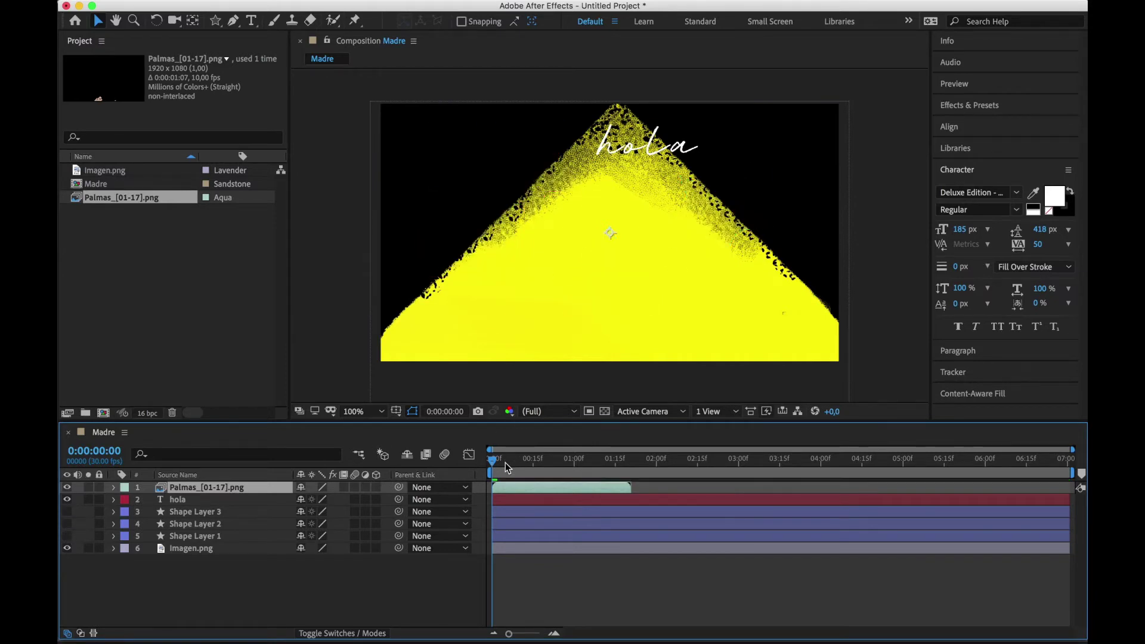
pyautogui.click(67, 499)
pyautogui.press('space')
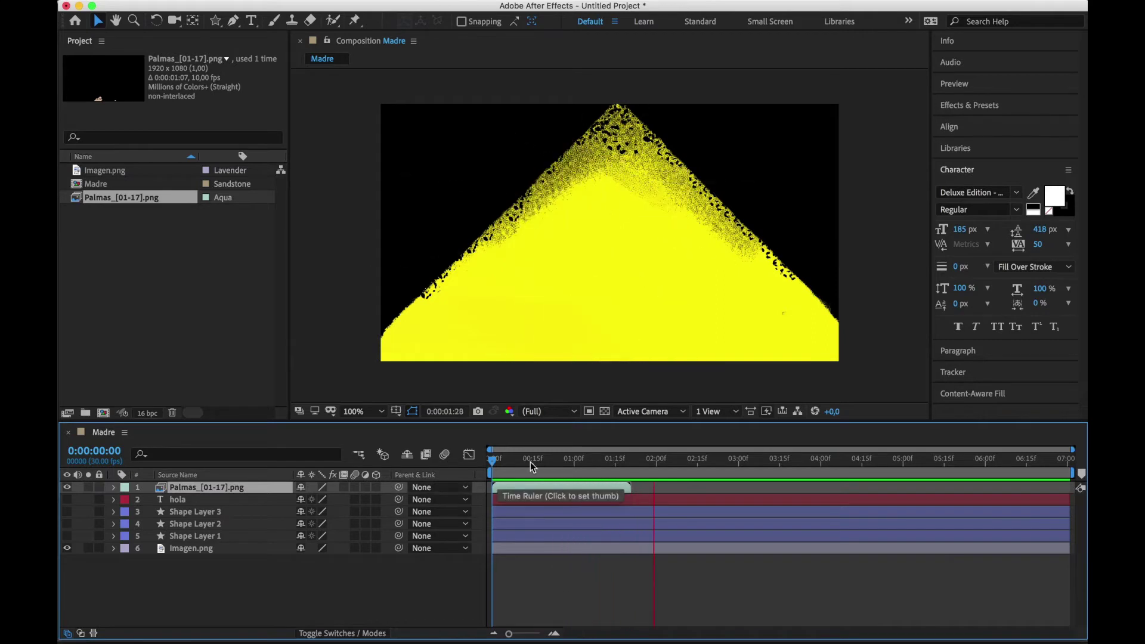
pyautogui.press('space')
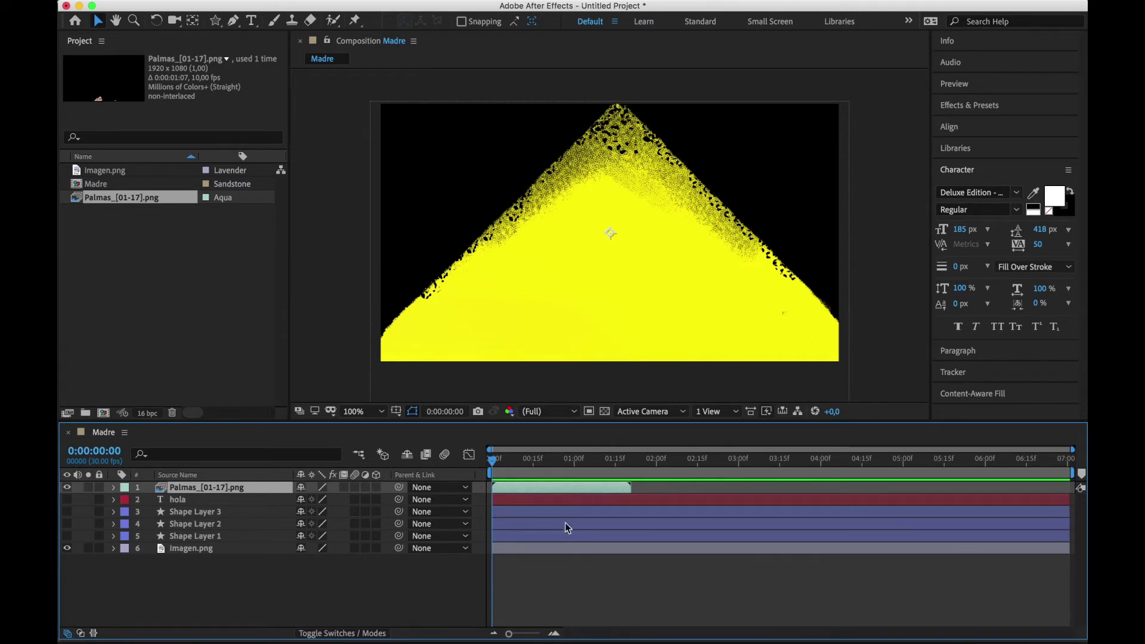
pyautogui.moveTo(541, 461); pyautogui.dragTo(488, 467)
pyautogui.press('space')
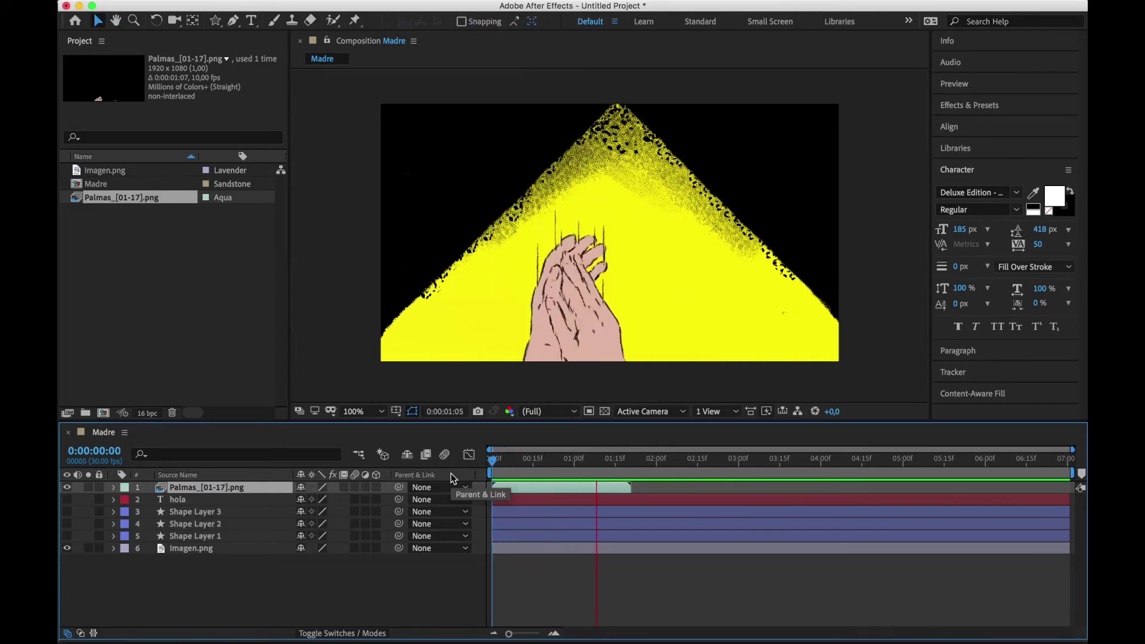
pyautogui.moveTo(505, 465); pyautogui.dragTo(478, 463)
pyautogui.click(289, 591)
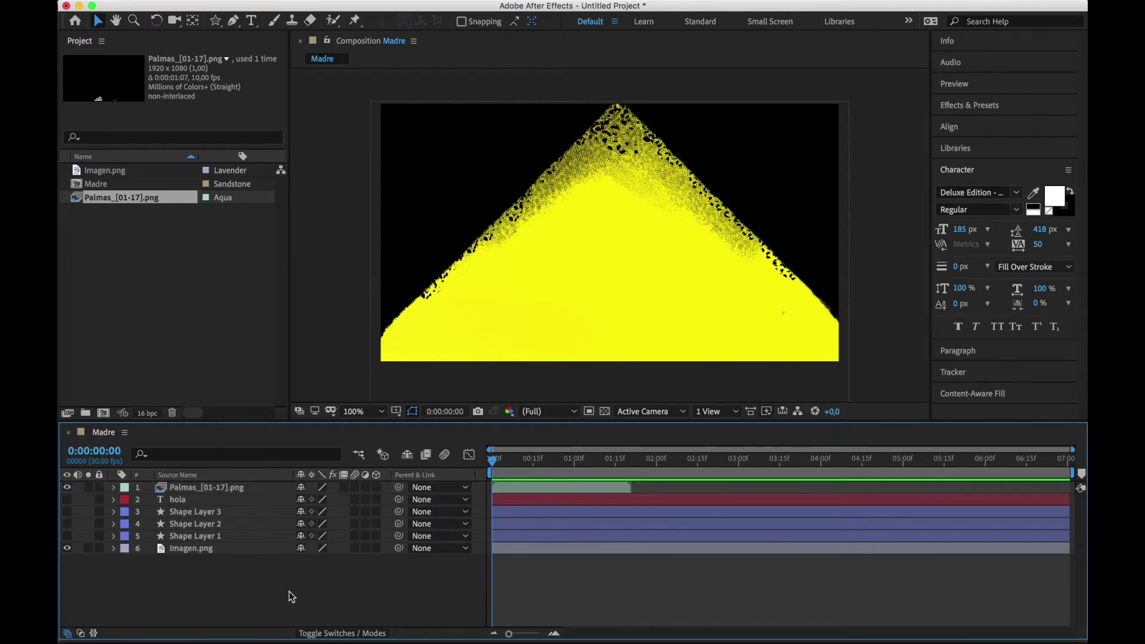
# Import Photoshop.psd from the Tipos de Capas folder as footage with merged layers
pyautogui.doubleClick(212, 339)
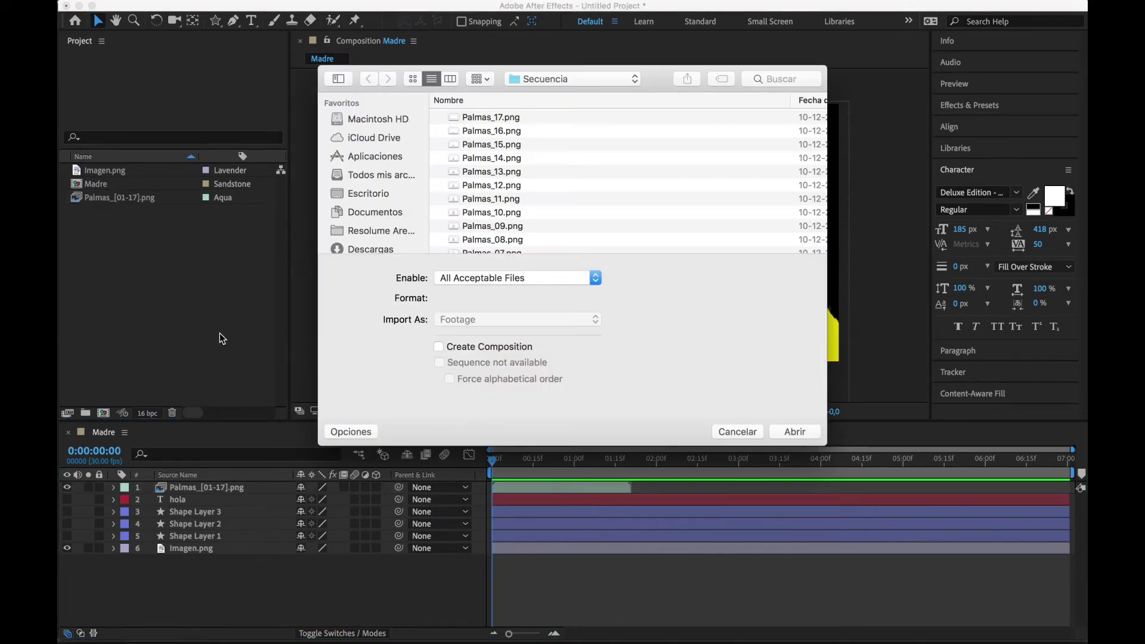
pyautogui.click(553, 80)
pyautogui.click(552, 93)
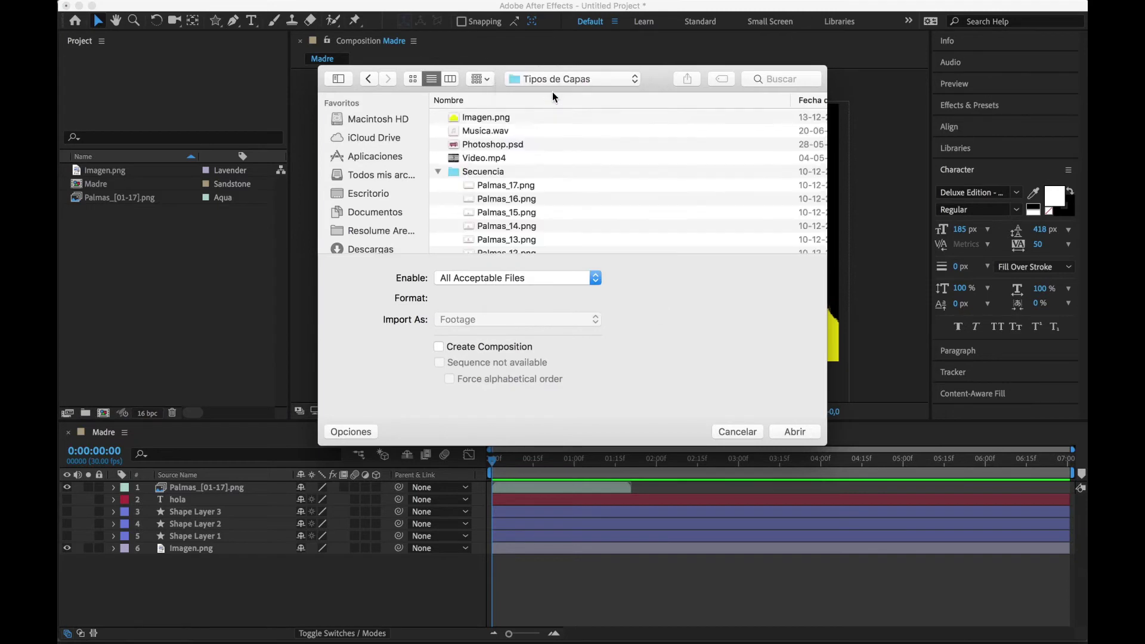
pyautogui.click(439, 171)
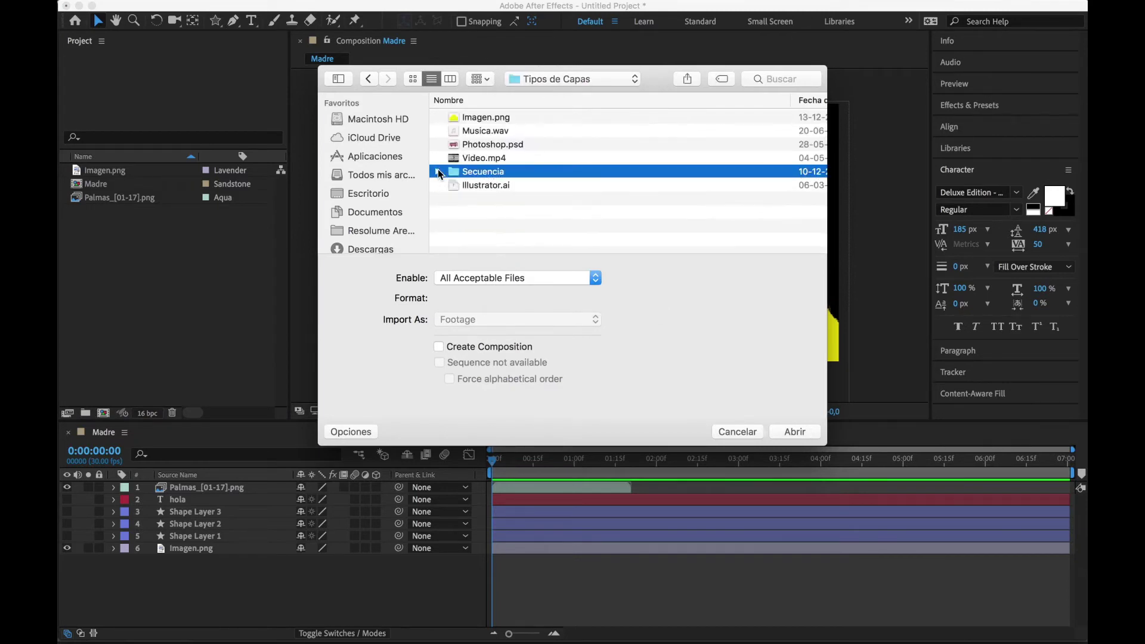
pyautogui.click(488, 146)
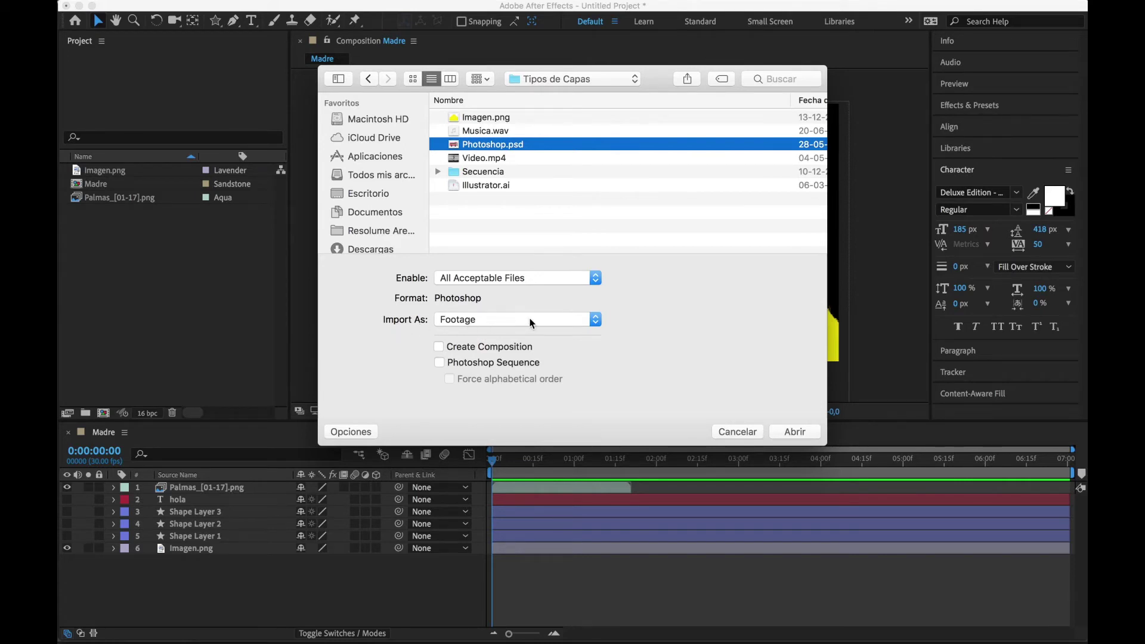
pyautogui.click(787, 431)
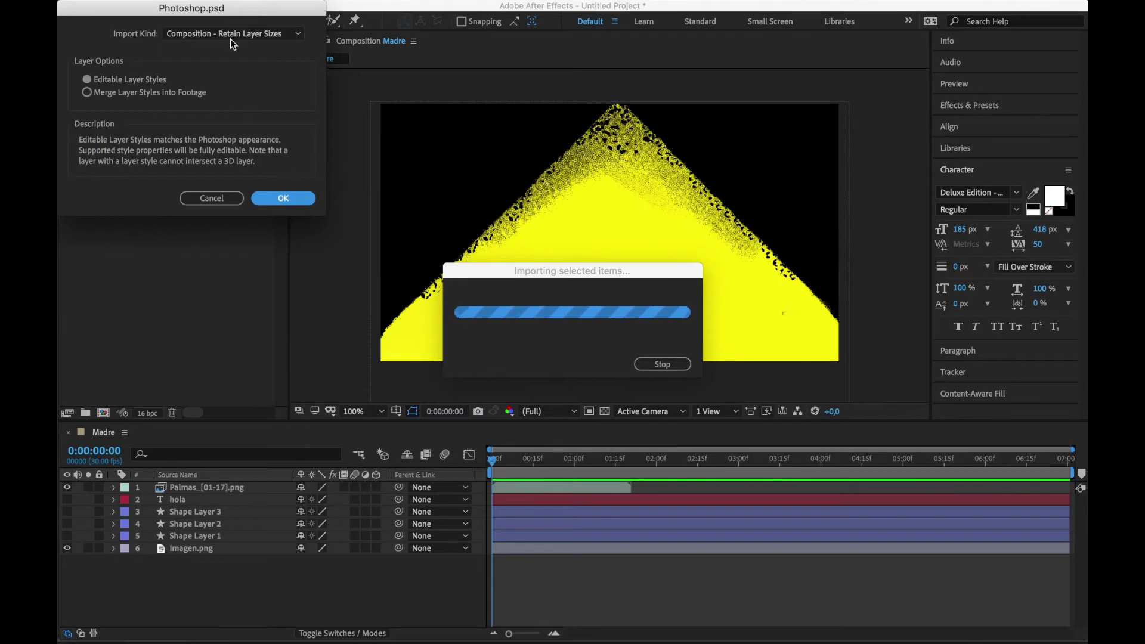
pyautogui.moveTo(241, 13); pyautogui.dragTo(534, 153)
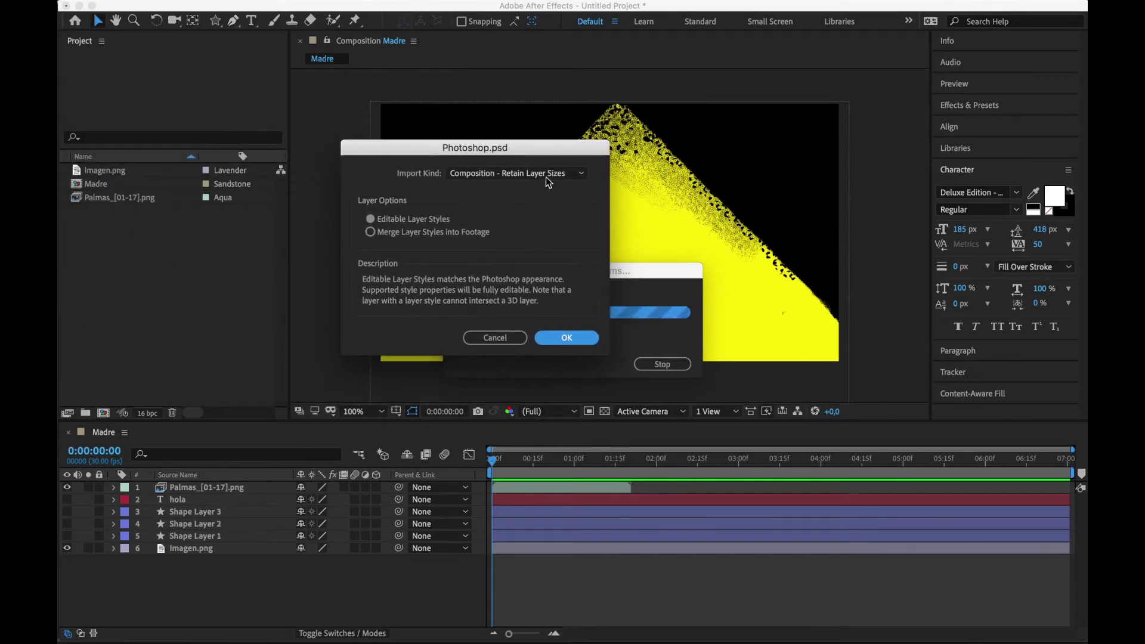
pyautogui.click(552, 174)
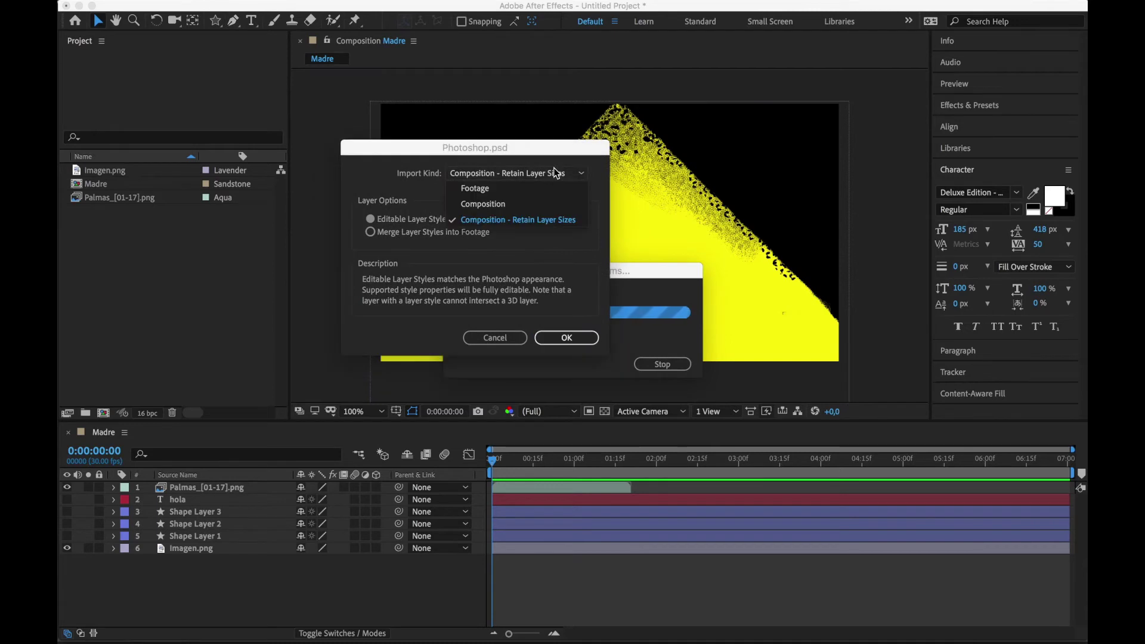
pyautogui.click(507, 189)
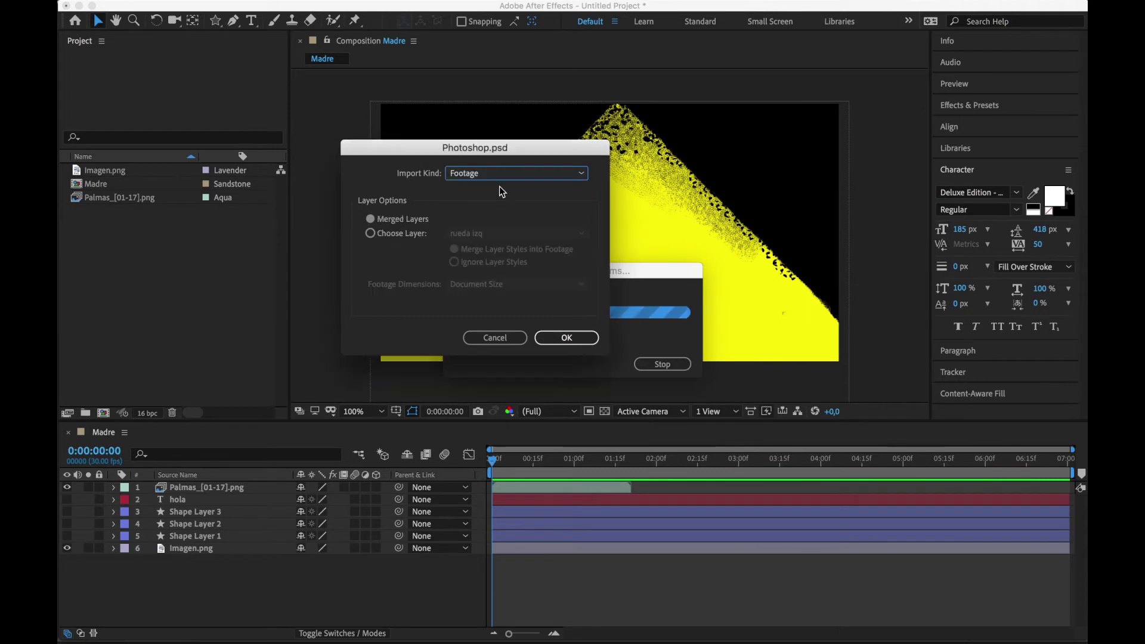
pyautogui.click(565, 337)
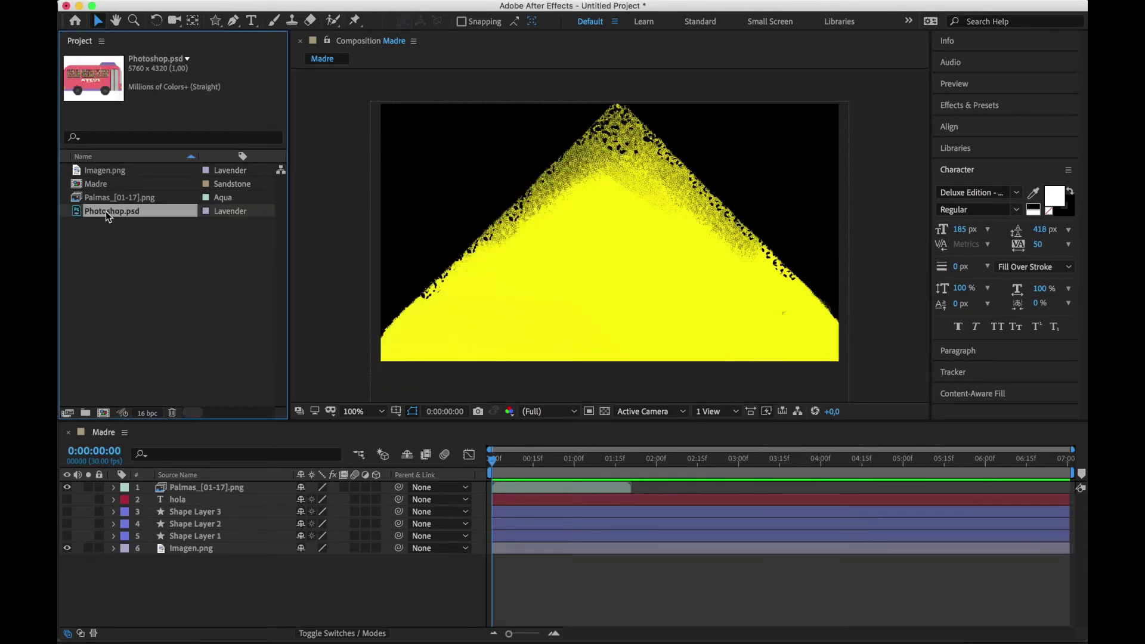
# Add Photoshop.psd as the top layer of the Madre composition and scale it down to 14%
pyautogui.moveTo(106, 211); pyautogui.dragTo(148, 487)
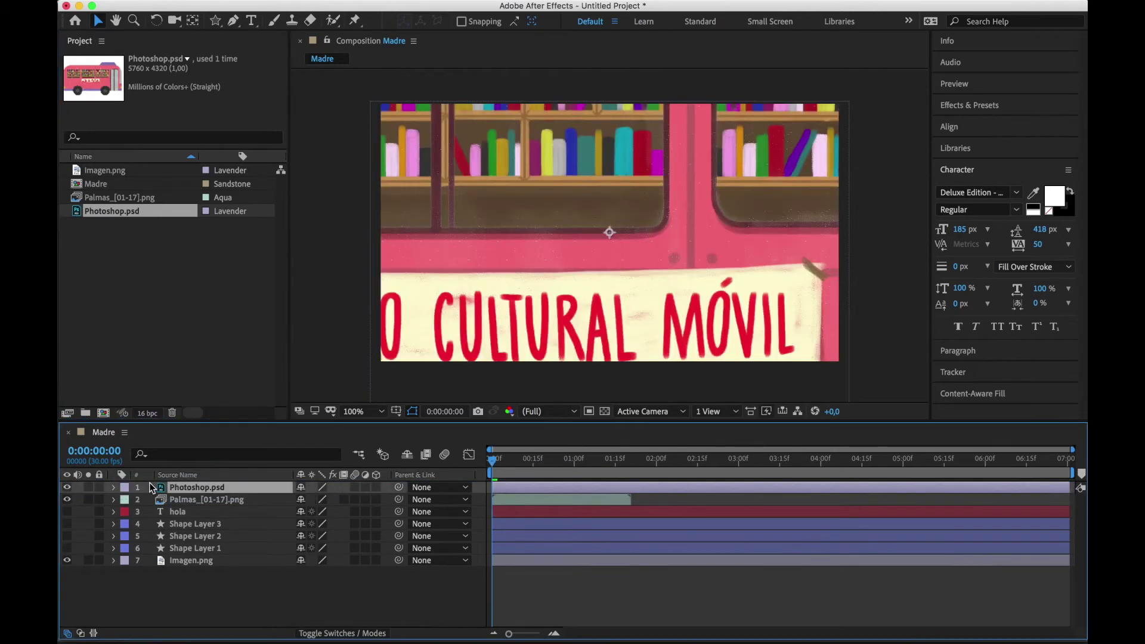
pyautogui.scroll(-2, 492, 242)
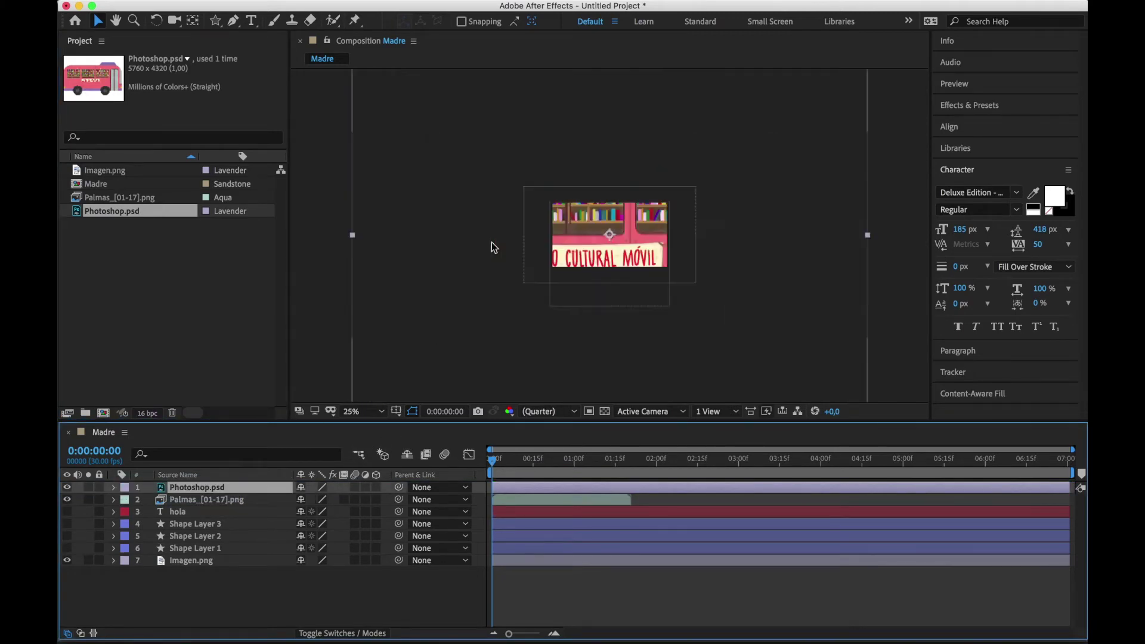
pyautogui.scroll(2, 491, 242)
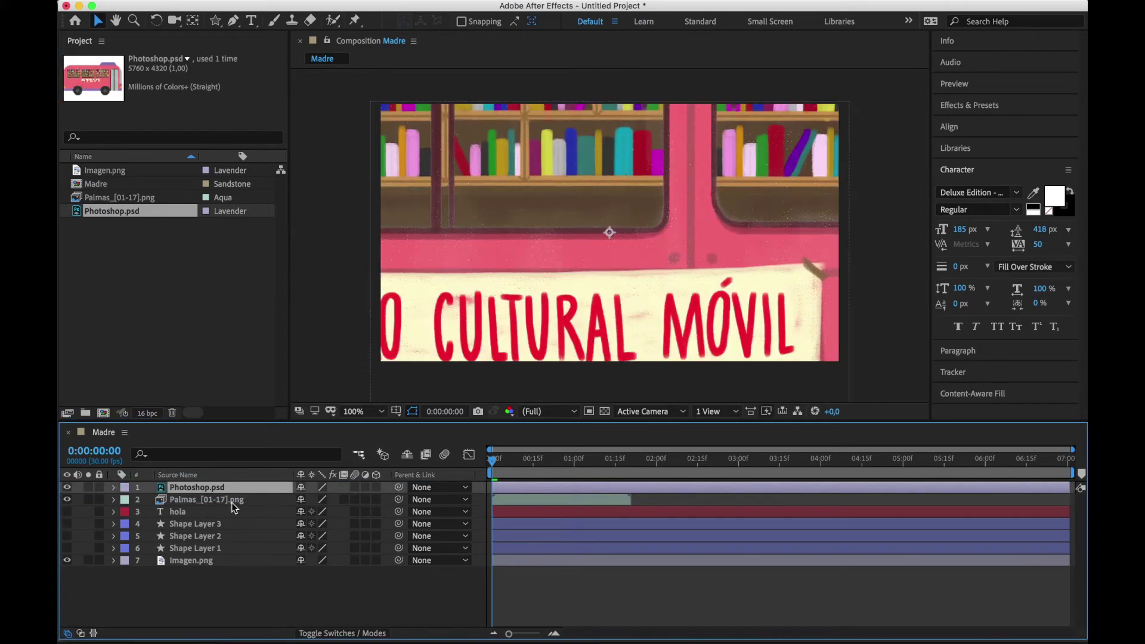
pyautogui.press('s')
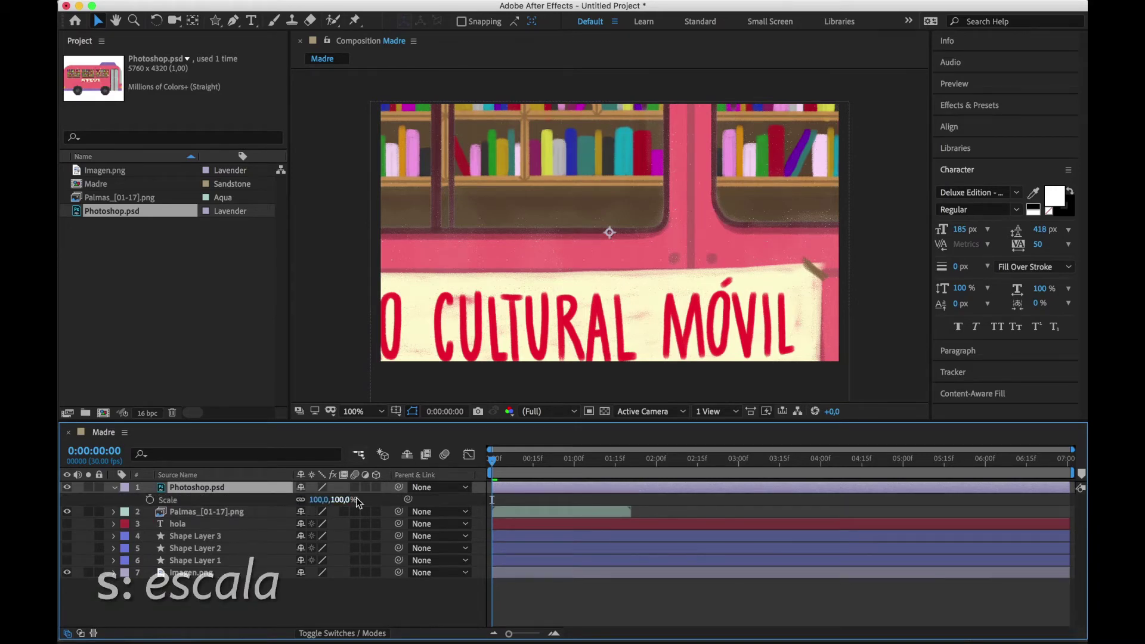
pyautogui.moveTo(342, 506); pyautogui.dragTo(276, 501)
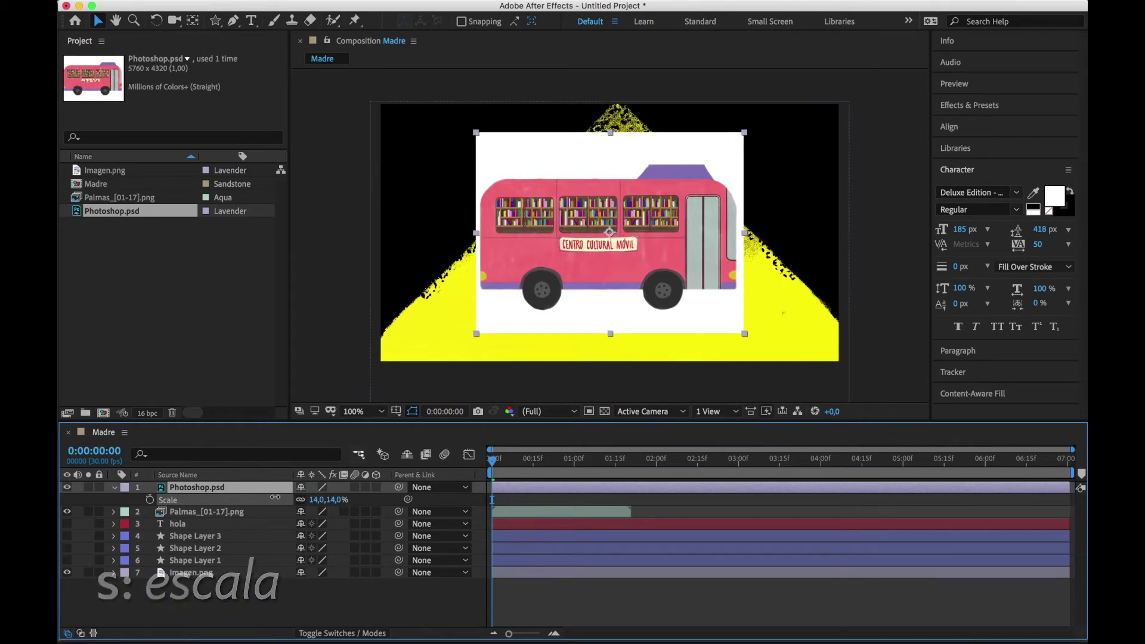
pyautogui.click(563, 581)
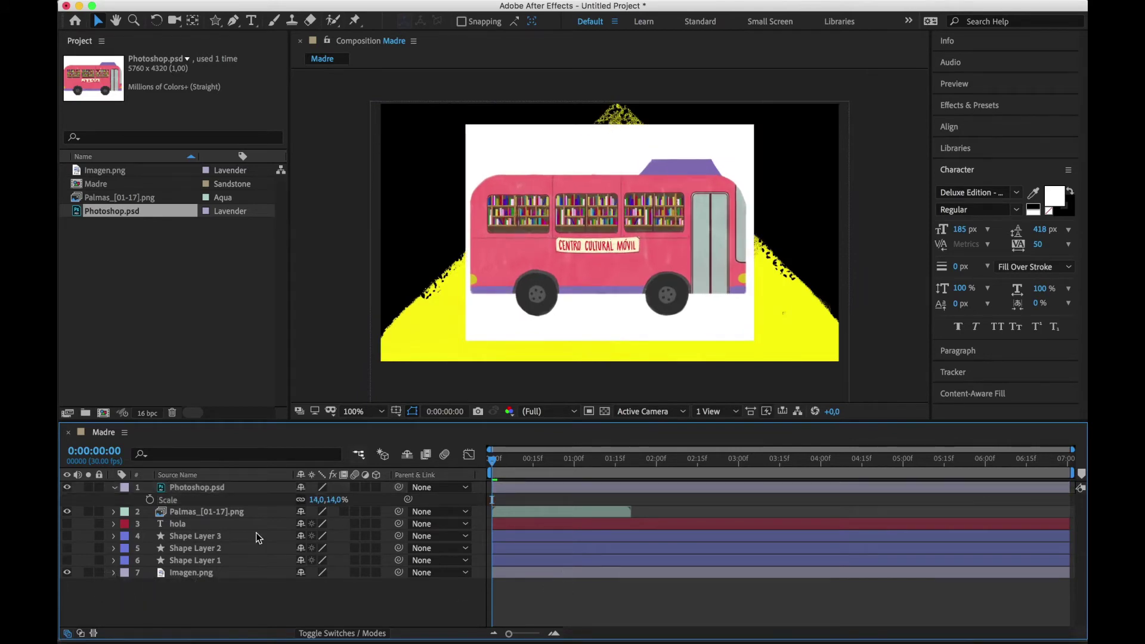
pyautogui.click(114, 487)
# Import Photoshop.psd again as Composition - Retain Layer Sizes, with Editable Layer Styles
pyautogui.click(149, 349)
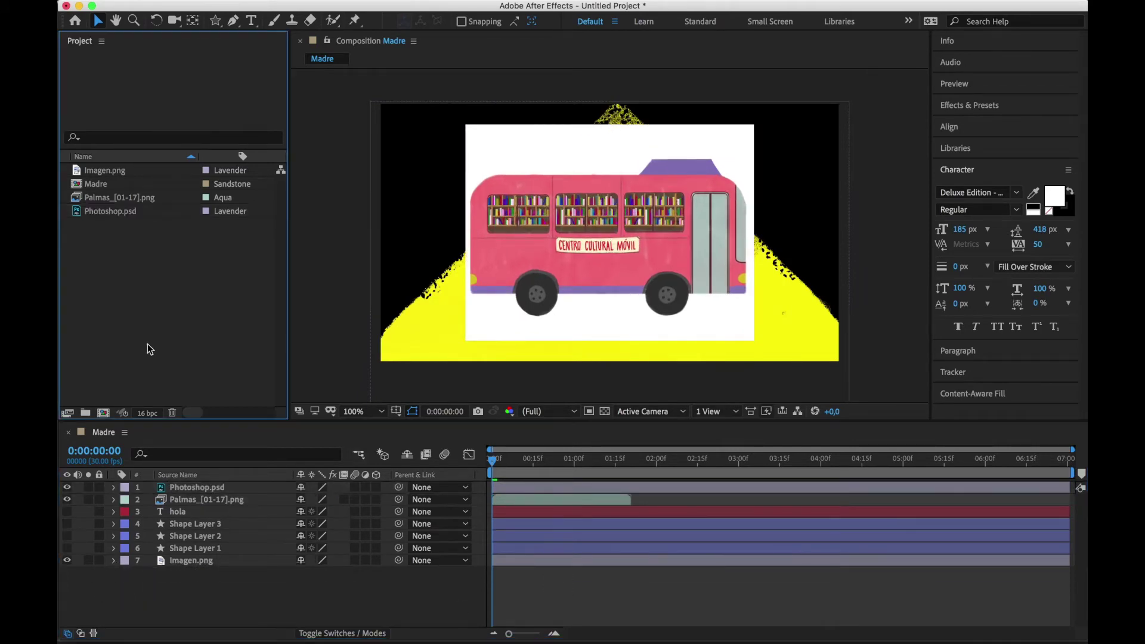
pyautogui.doubleClick(152, 296)
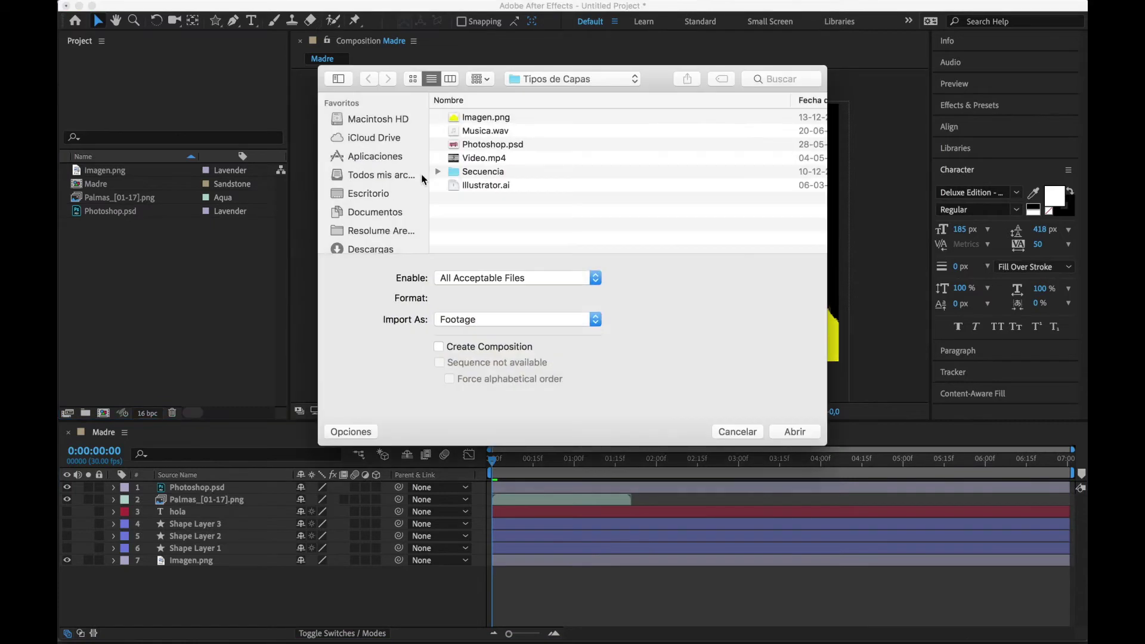
pyautogui.click(487, 146)
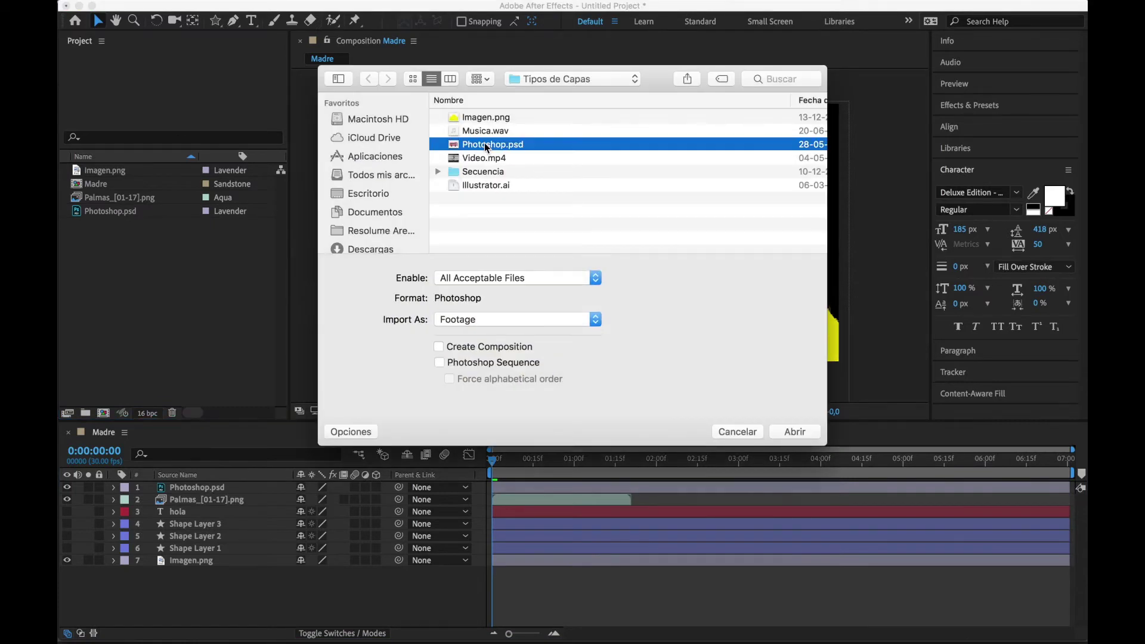
pyautogui.click(595, 320)
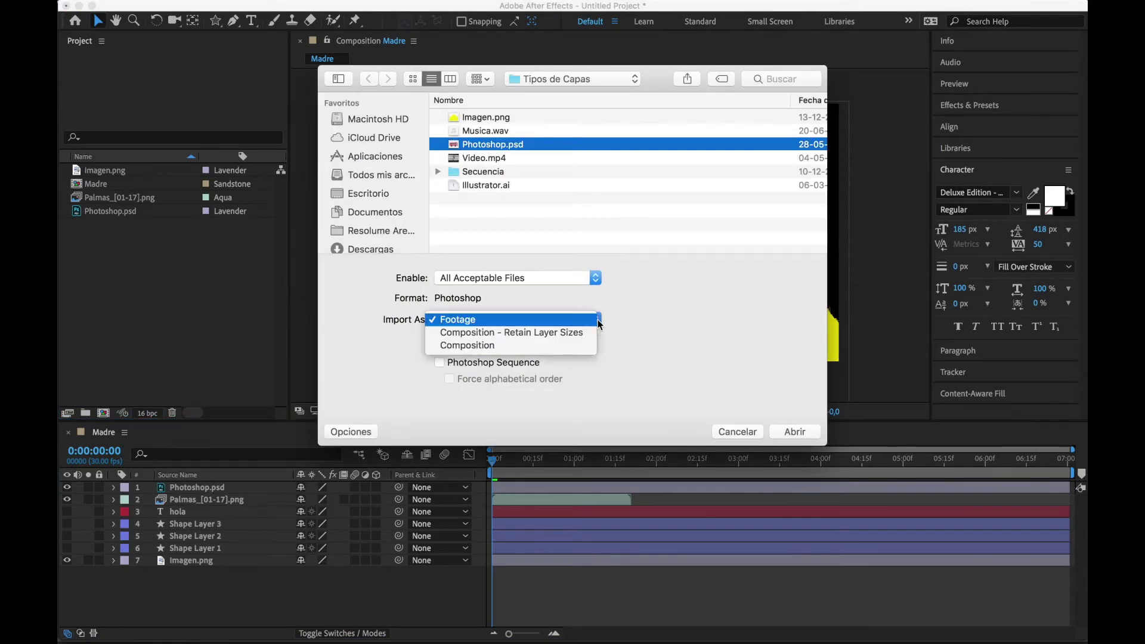
pyautogui.click(551, 333)
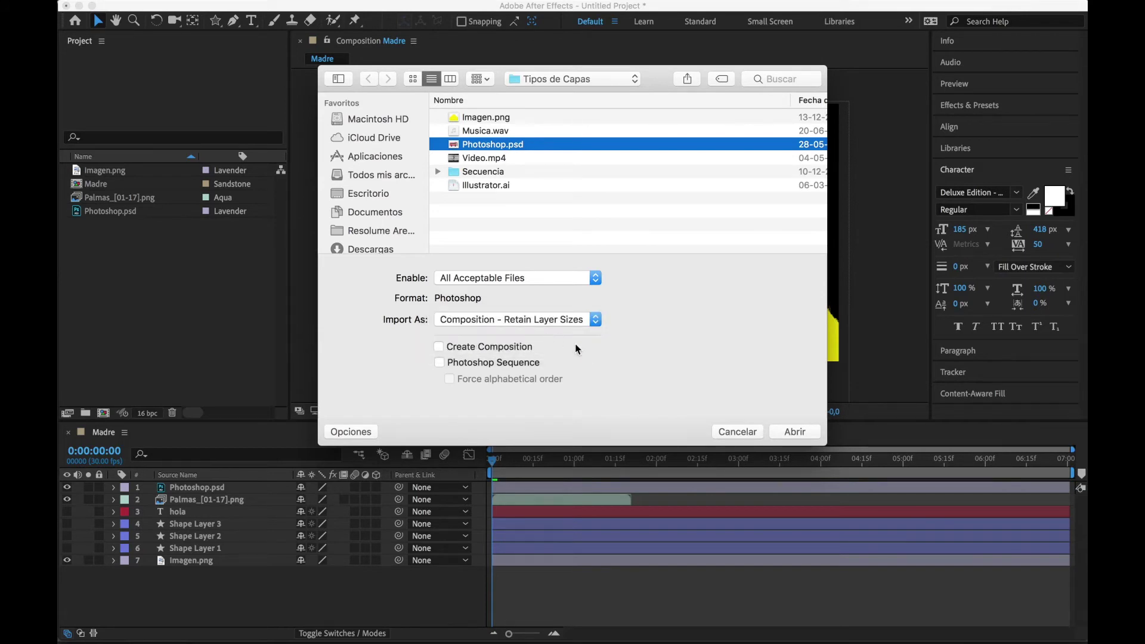
pyautogui.click(793, 431)
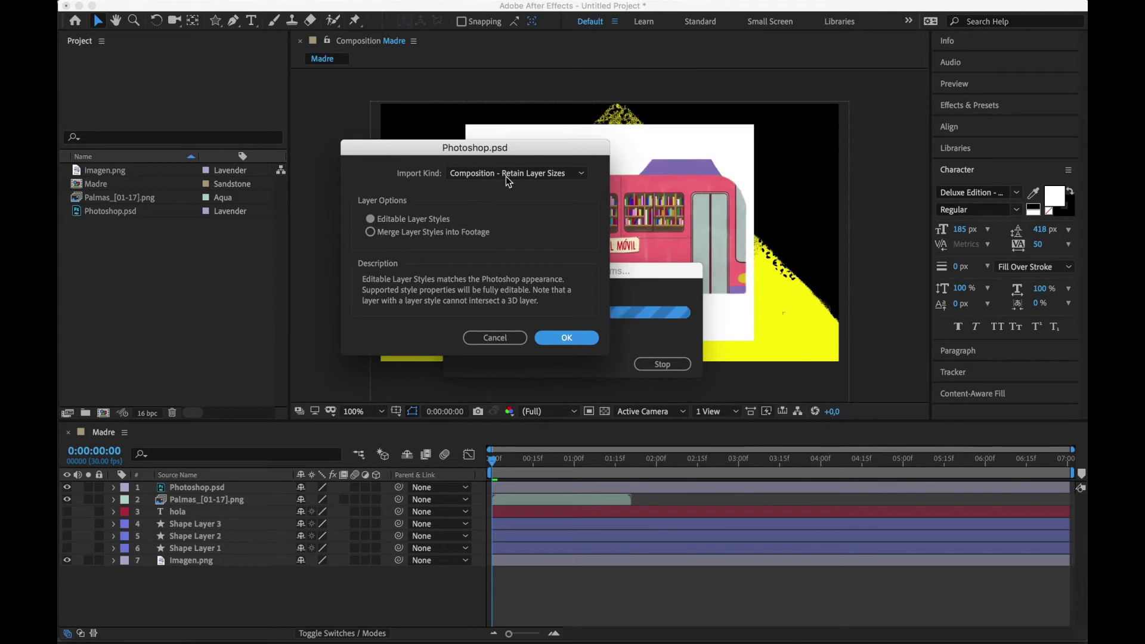
pyautogui.click(574, 339)
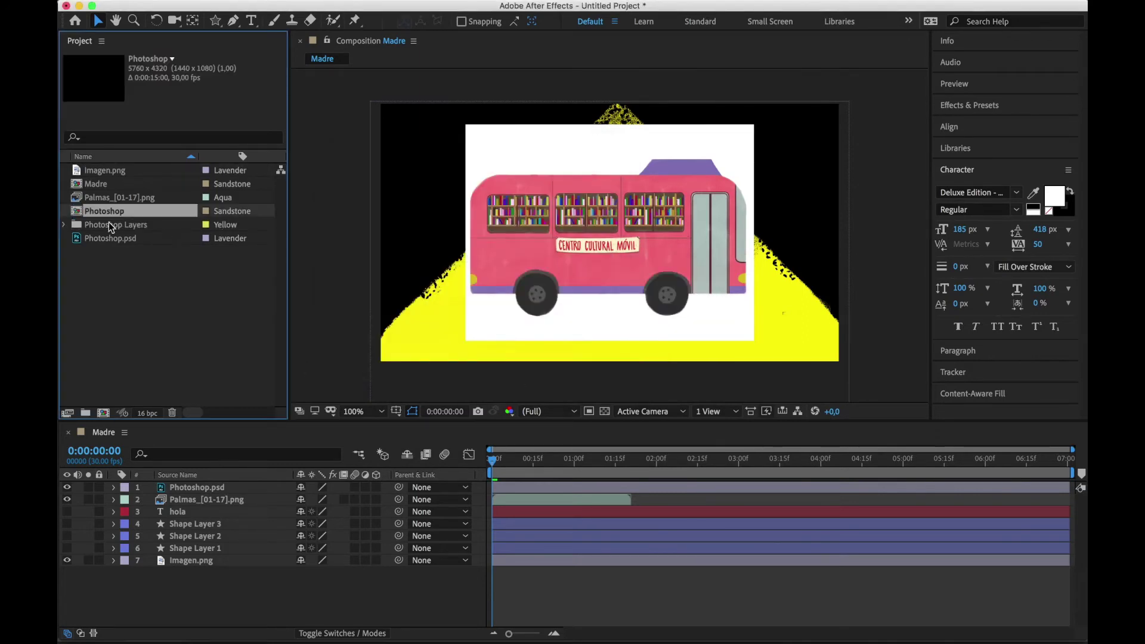
# Examine the separate layers and nested compositions inside the Photoshop Layers folder, such as color, Layer 9, libros and micro
pyautogui.click(78, 226)
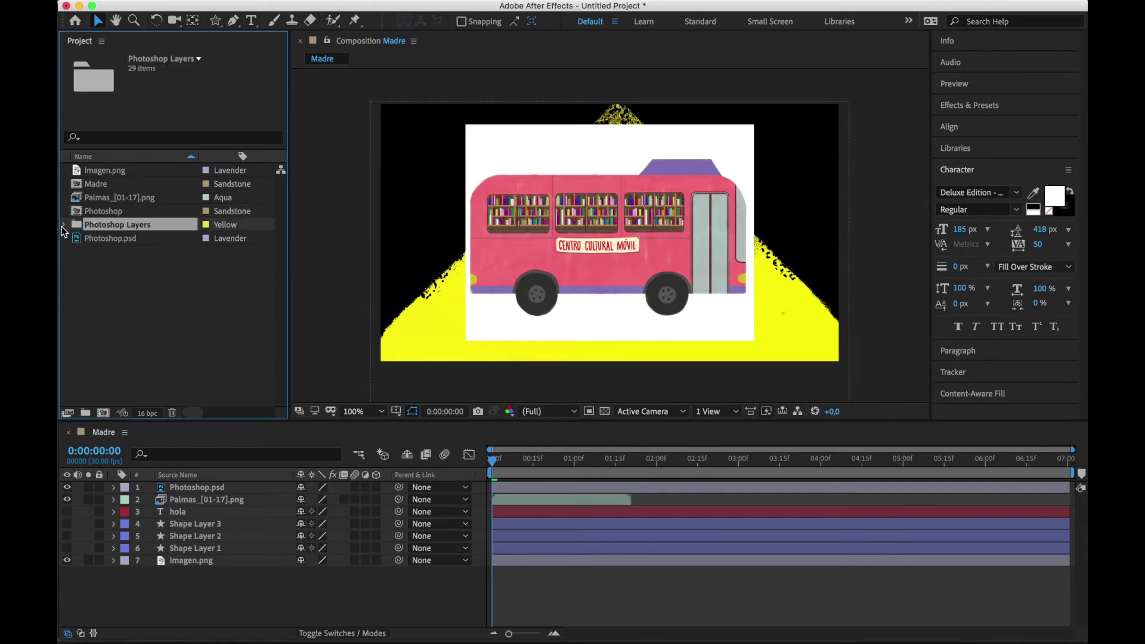
pyautogui.click(63, 225)
pyautogui.click(116, 198)
pyautogui.click(115, 226)
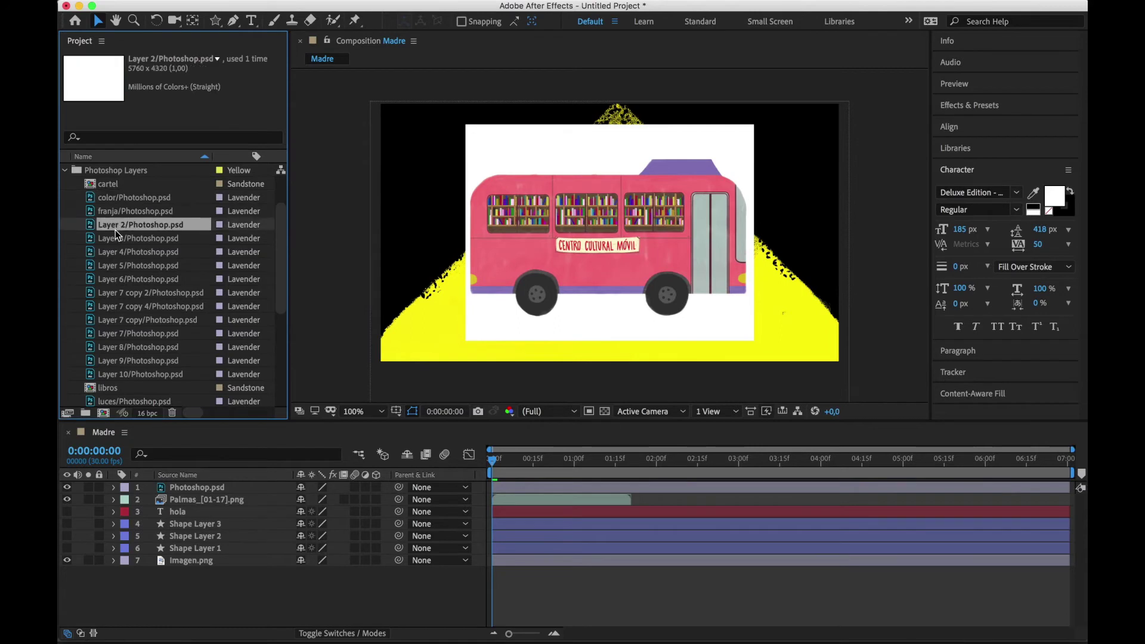
pyautogui.click(119, 278)
pyautogui.click(120, 305)
pyautogui.click(119, 332)
pyautogui.click(120, 360)
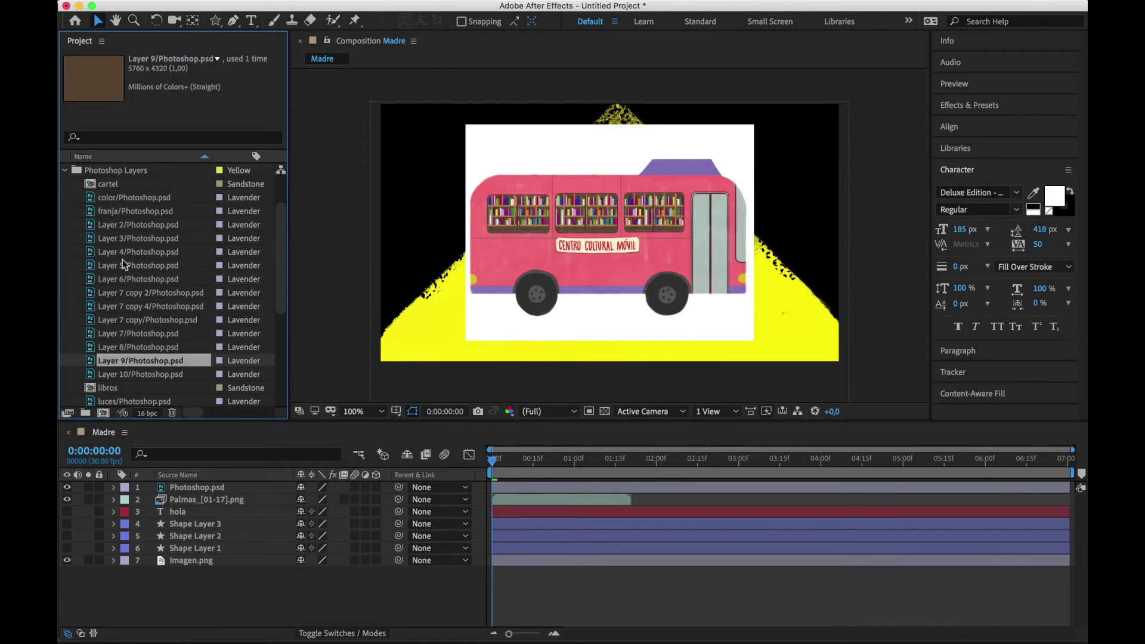
pyautogui.click(123, 253)
pyautogui.click(130, 184)
pyautogui.click(130, 198)
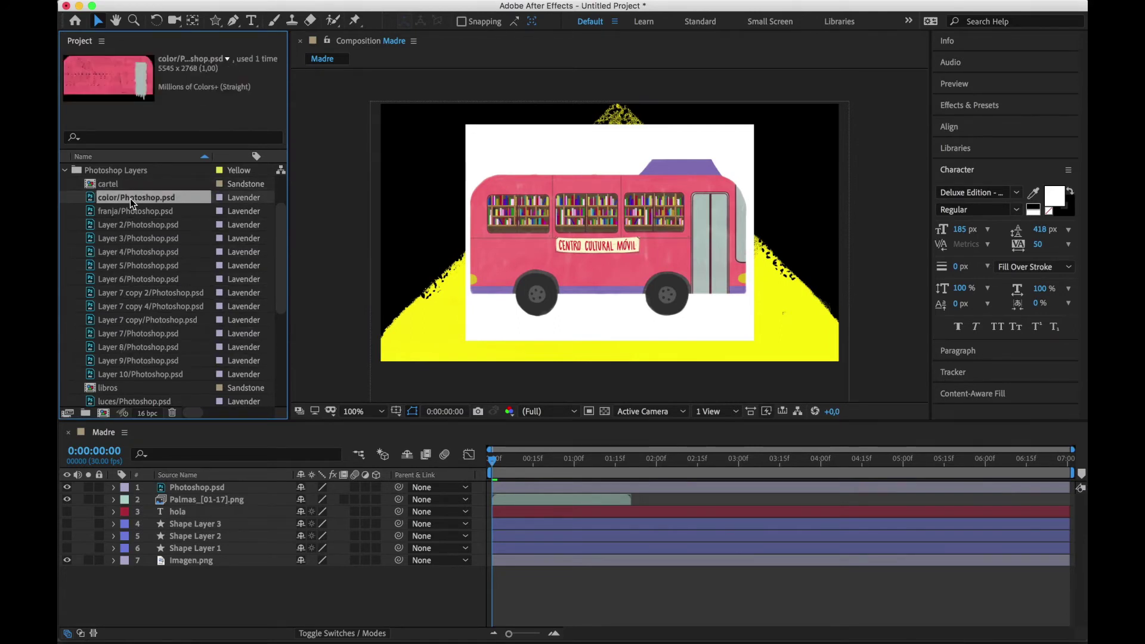
pyautogui.scroll(-5, 142, 276)
pyautogui.click(116, 264)
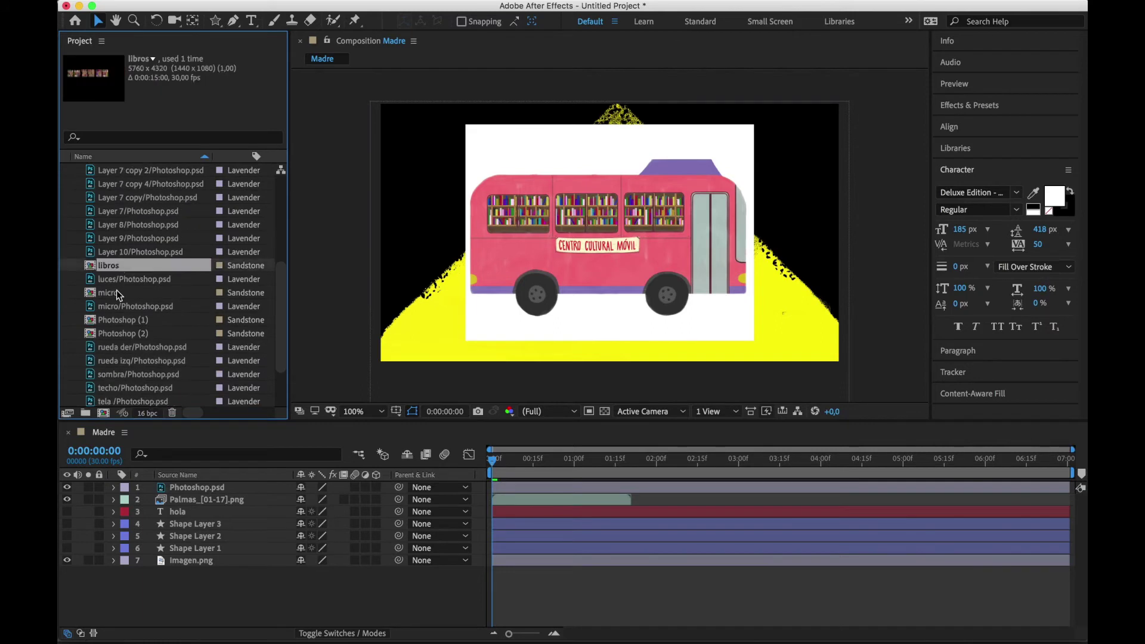
pyautogui.click(116, 291)
pyautogui.click(119, 319)
pyautogui.click(120, 333)
pyautogui.scroll(-1, 119, 331)
pyautogui.scroll(8, 120, 332)
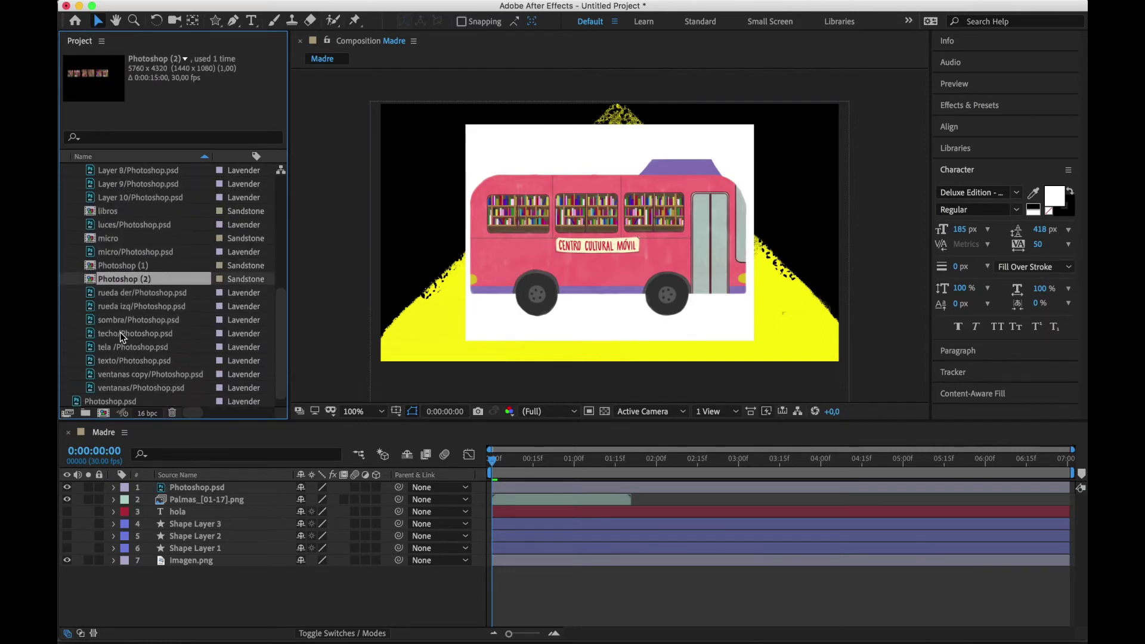
pyautogui.click(65, 225)
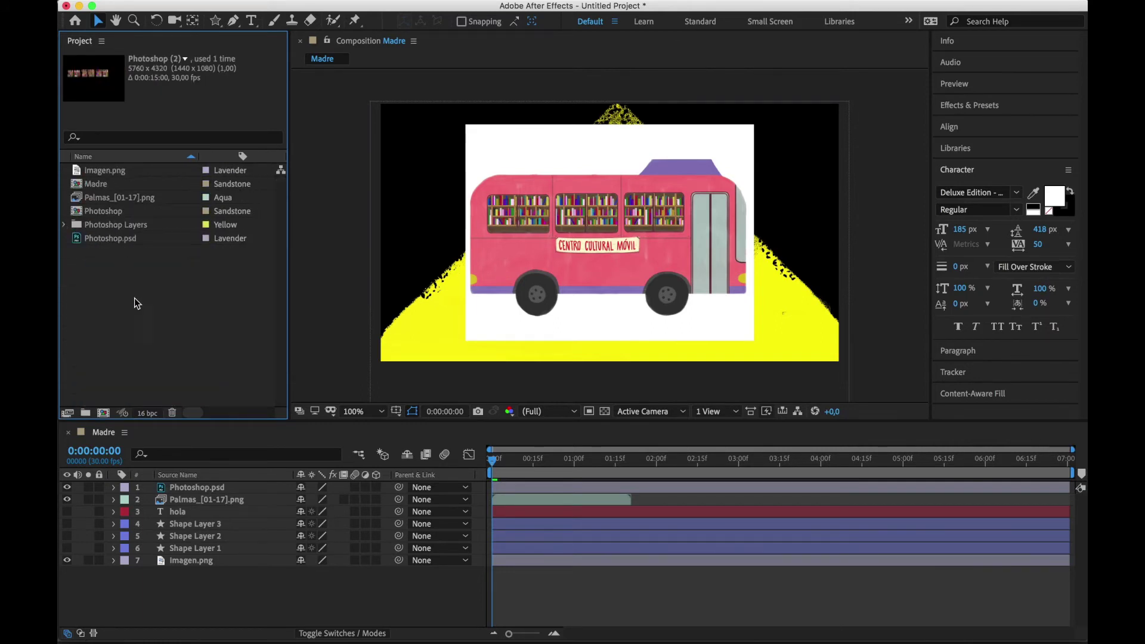
# Add the Photoshop composition as Madre's top layer and scale it down to 16% at 0:00:00:07
pyautogui.moveTo(94, 212); pyautogui.dragTo(192, 485)
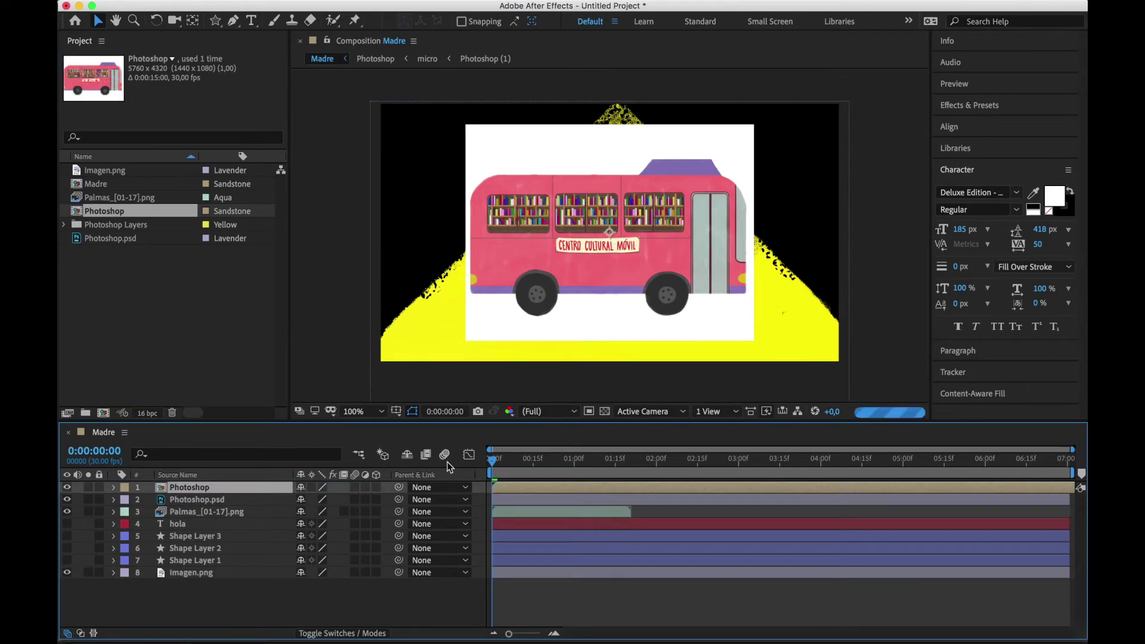
pyautogui.click(510, 459)
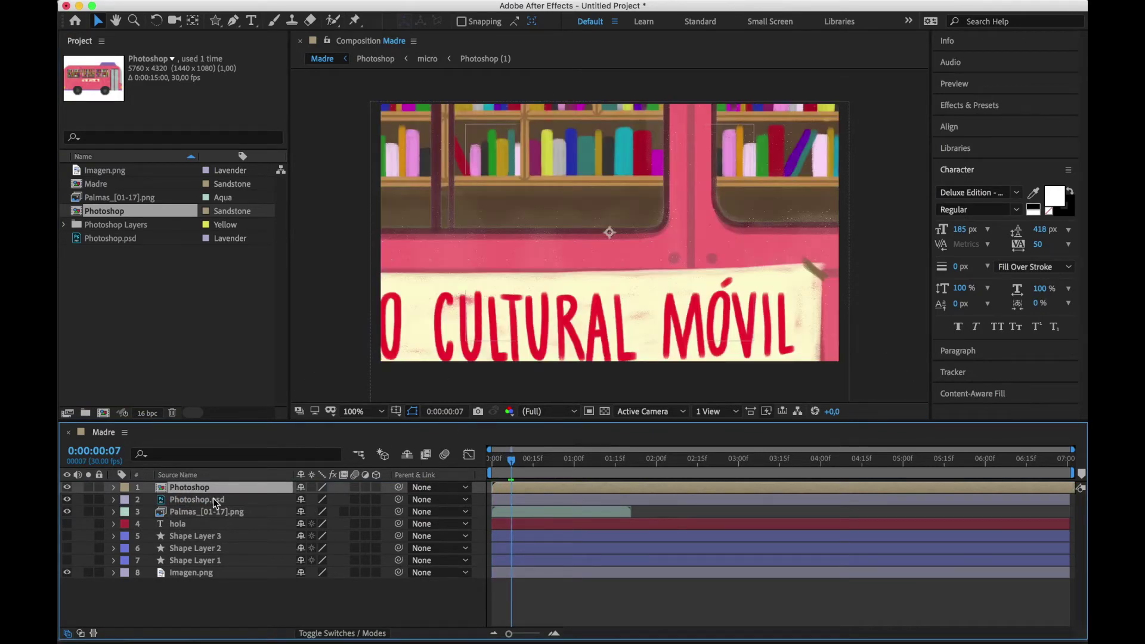
pyautogui.press('s')
pyautogui.moveTo(325, 500); pyautogui.dragTo(269, 493)
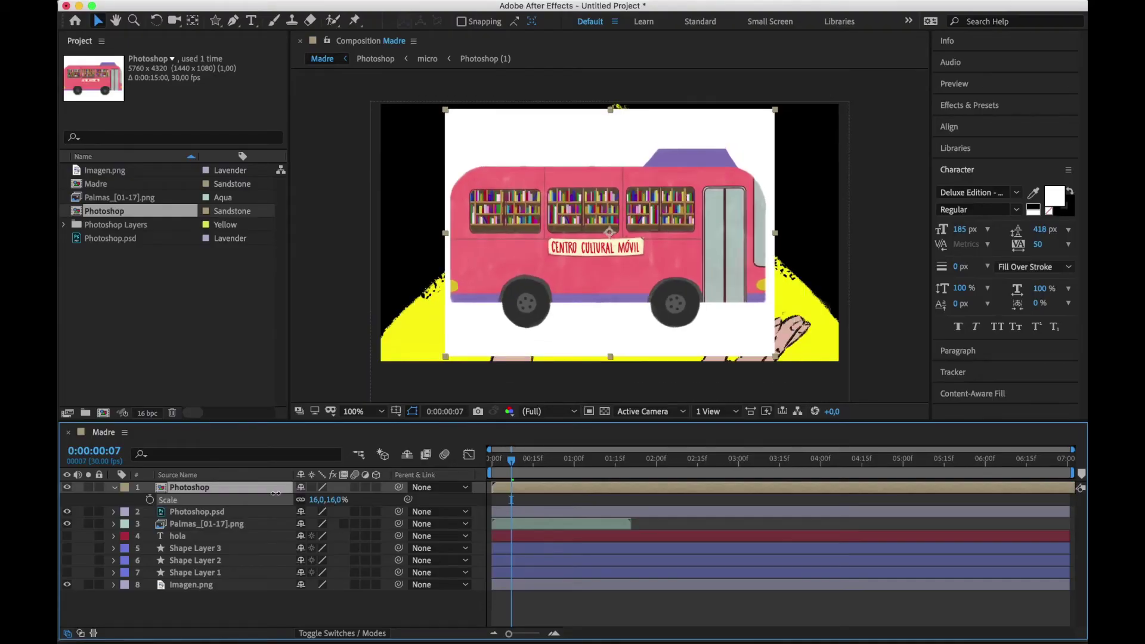
pyautogui.click(115, 488)
# Hide the merged Photoshop.psd layer in Madre and select the Photoshop composition layer above it
pyautogui.click(179, 500)
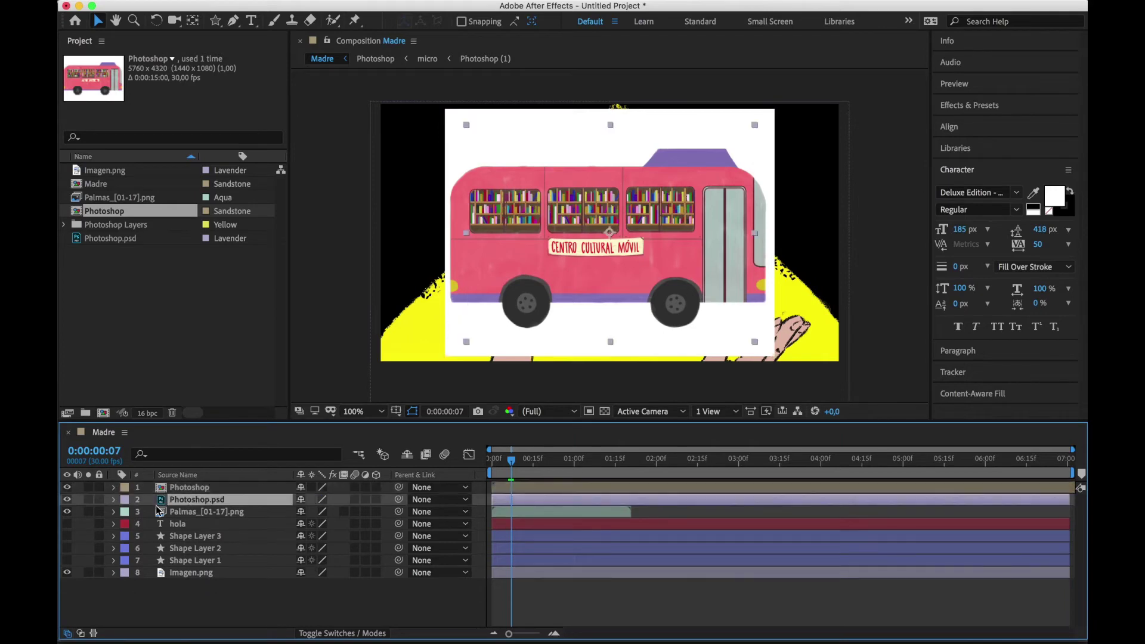
pyautogui.click(66, 500)
pyautogui.click(67, 509)
pyautogui.click(188, 488)
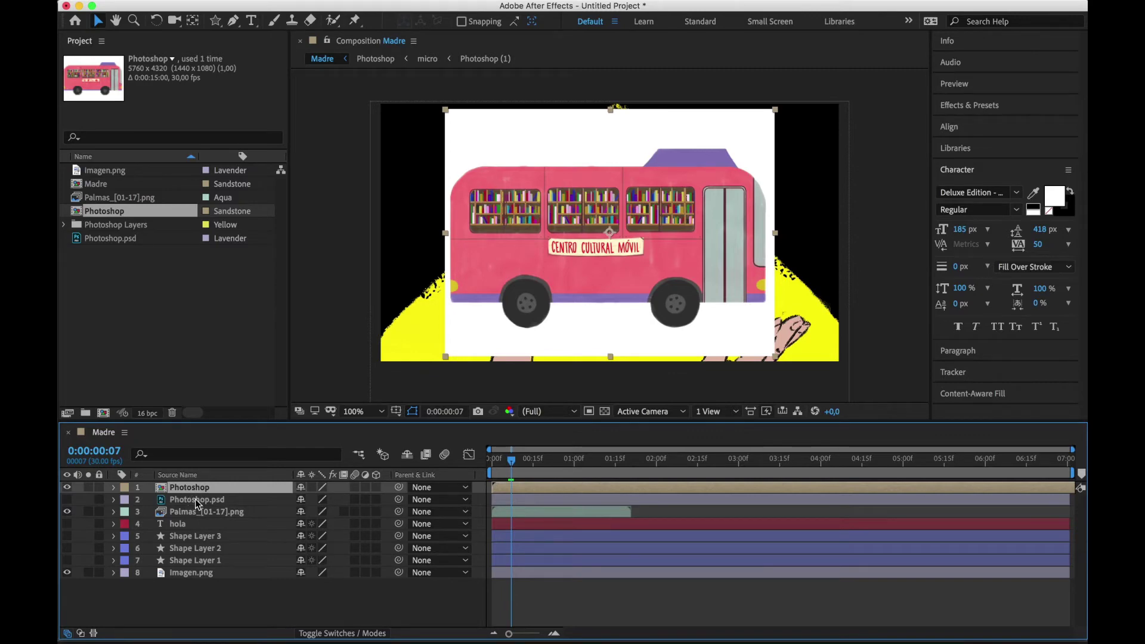
pyautogui.click(197, 500)
pyautogui.click(197, 488)
# Open the nested Photoshop composition and hide its white background, Layer 2
pyautogui.doubleClick(179, 487)
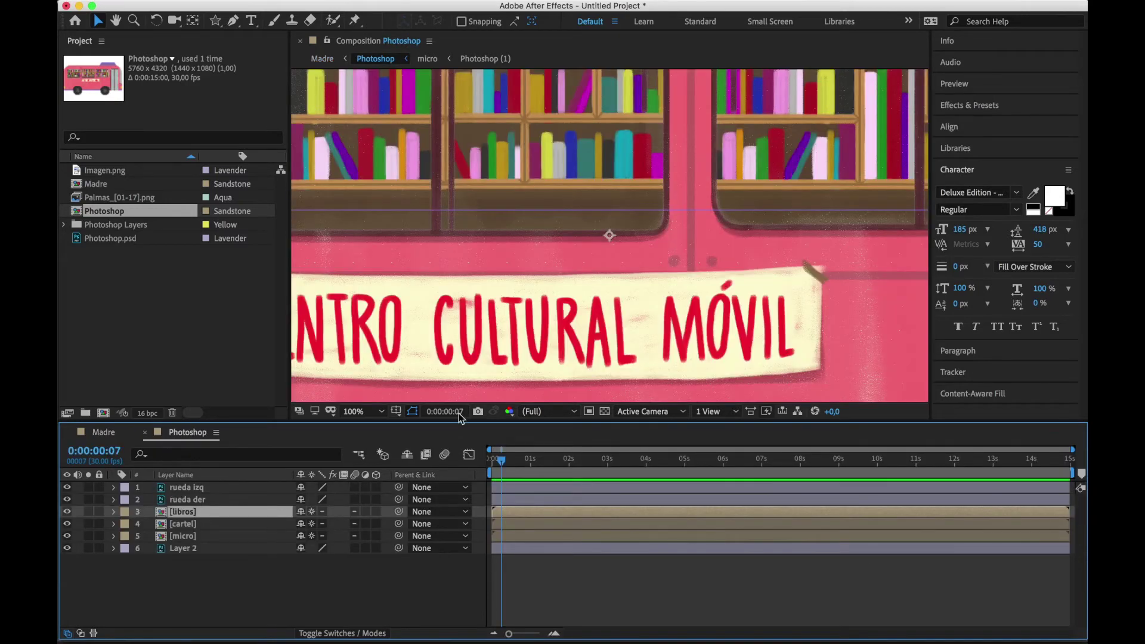
pyautogui.scroll(-2, 513, 298)
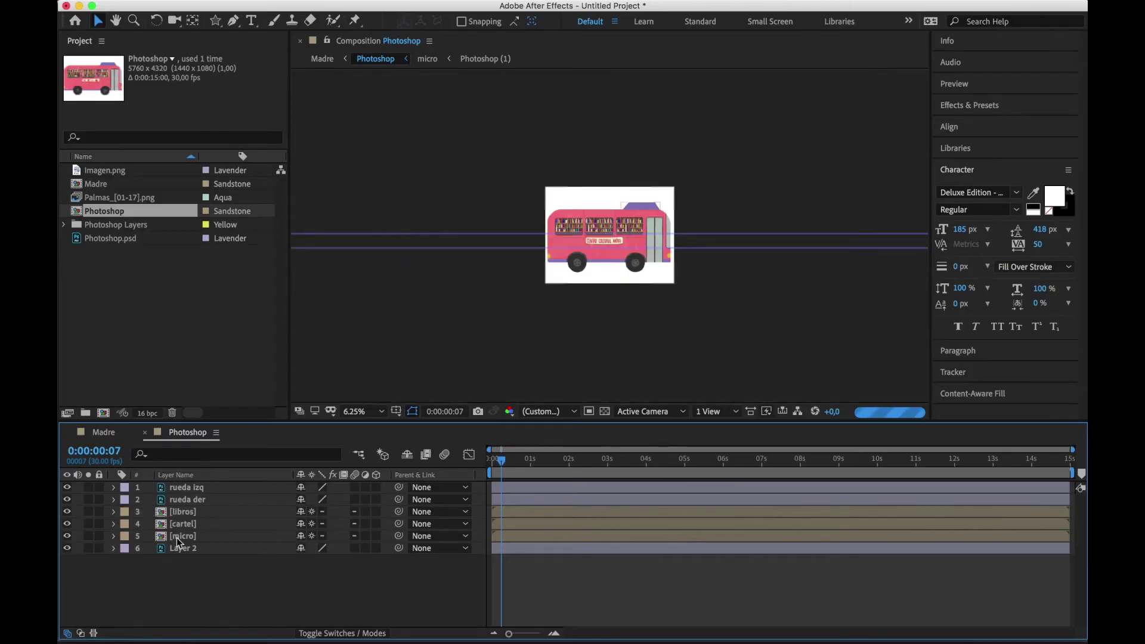
pyautogui.click(176, 546)
pyautogui.click(67, 548)
pyautogui.scroll(1, 542, 309)
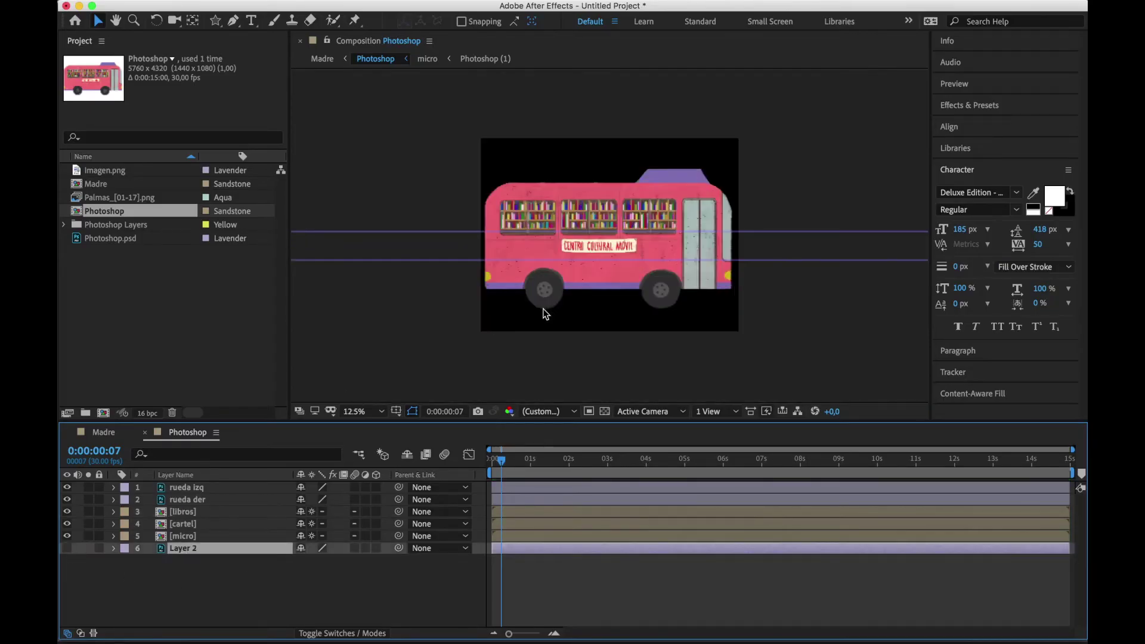
pyautogui.click(162, 588)
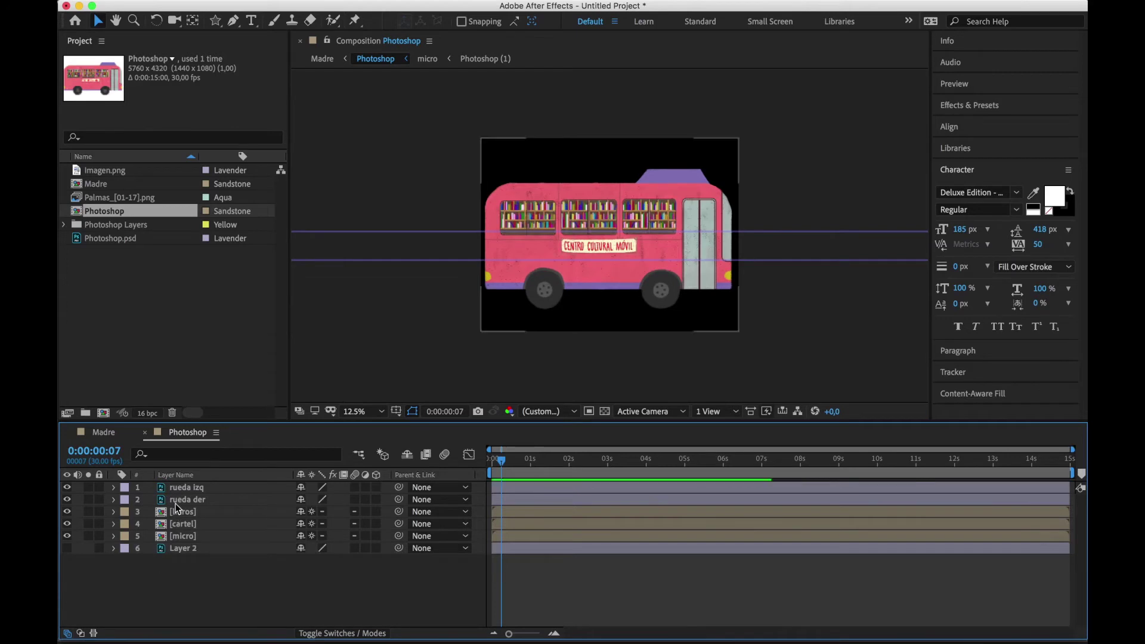
# Move the rueda izq and rueda der wheel layers down, out of the bus's wheel arches
pyautogui.click(182, 490)
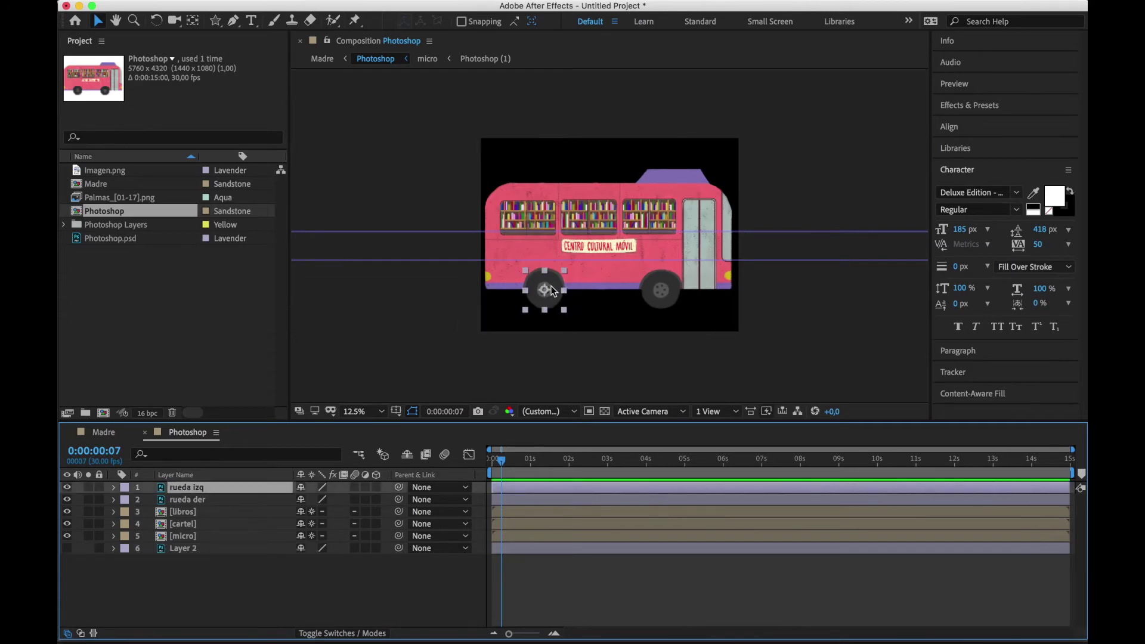
pyautogui.moveTo(551, 285); pyautogui.dragTo(550, 306)
pyautogui.moveTo(664, 299); pyautogui.dragTo(663, 318)
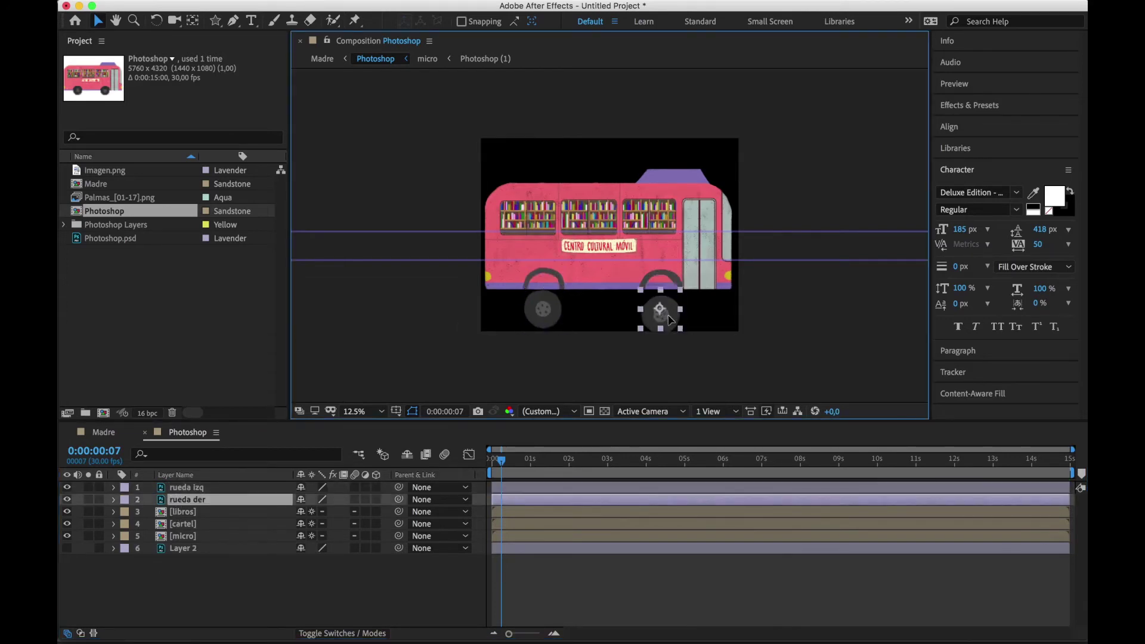
pyautogui.click(614, 244)
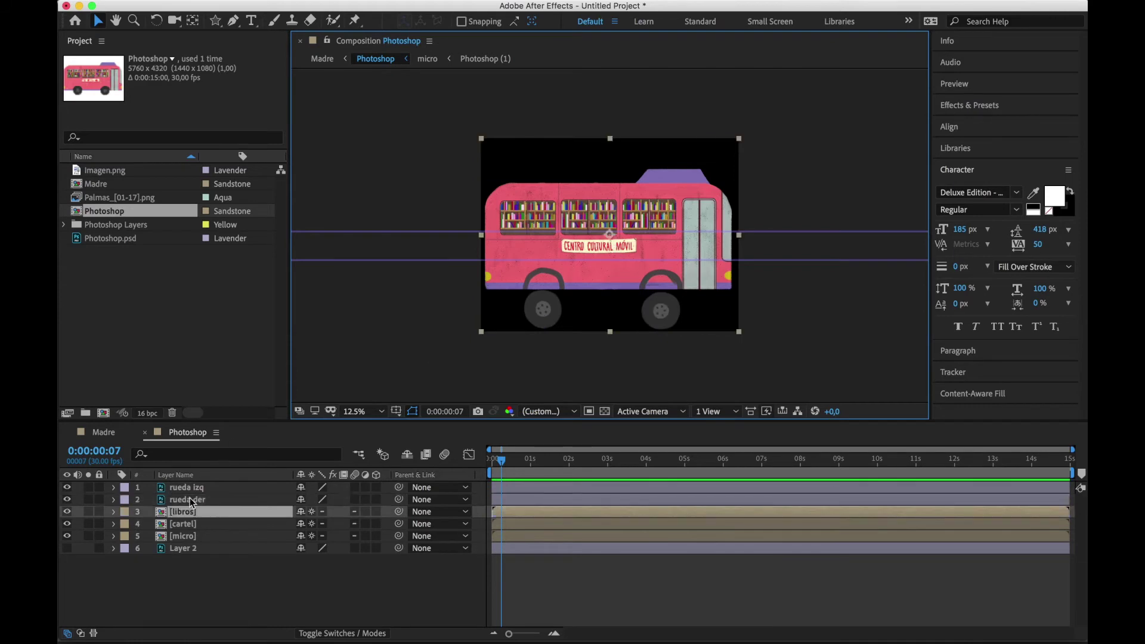
# Try moving the texto layer below the sign inside the nested cartel composition, then undo it and return to the Photoshop composition
pyautogui.doubleClick(182, 525)
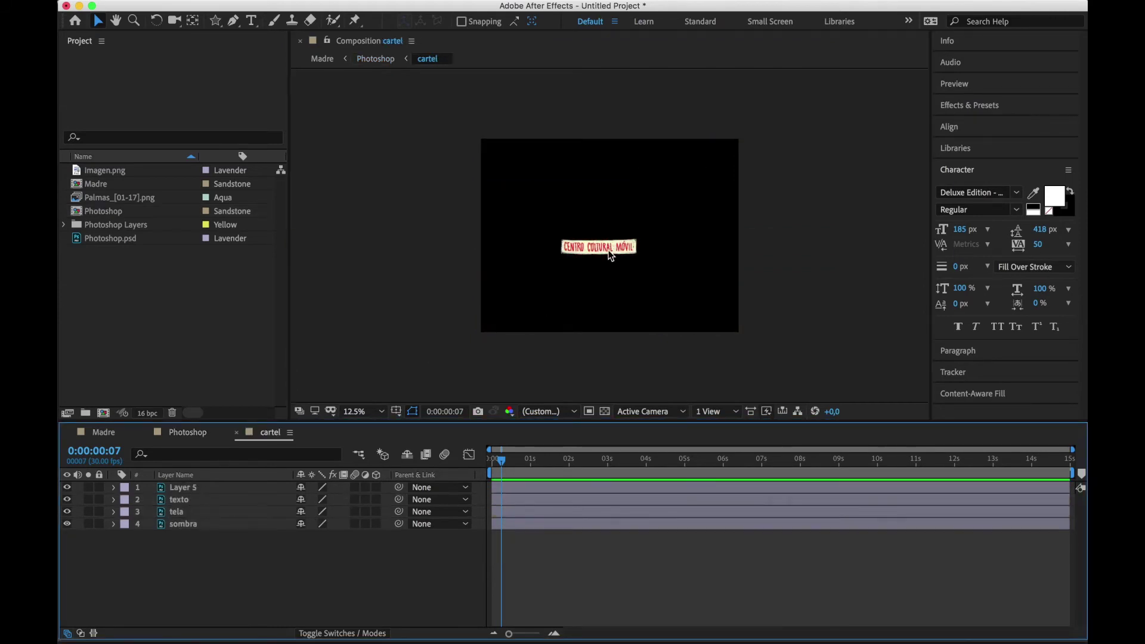
pyautogui.moveTo(611, 256); pyautogui.dragTo(611, 277)
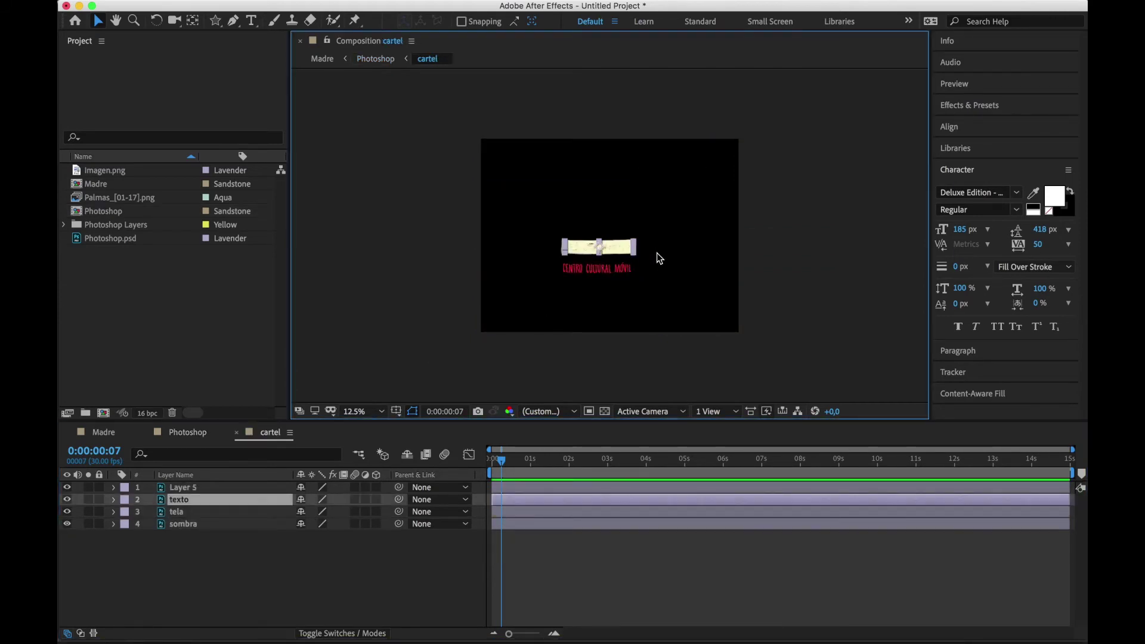
pyautogui.press('super+z')
pyautogui.press('super+w')
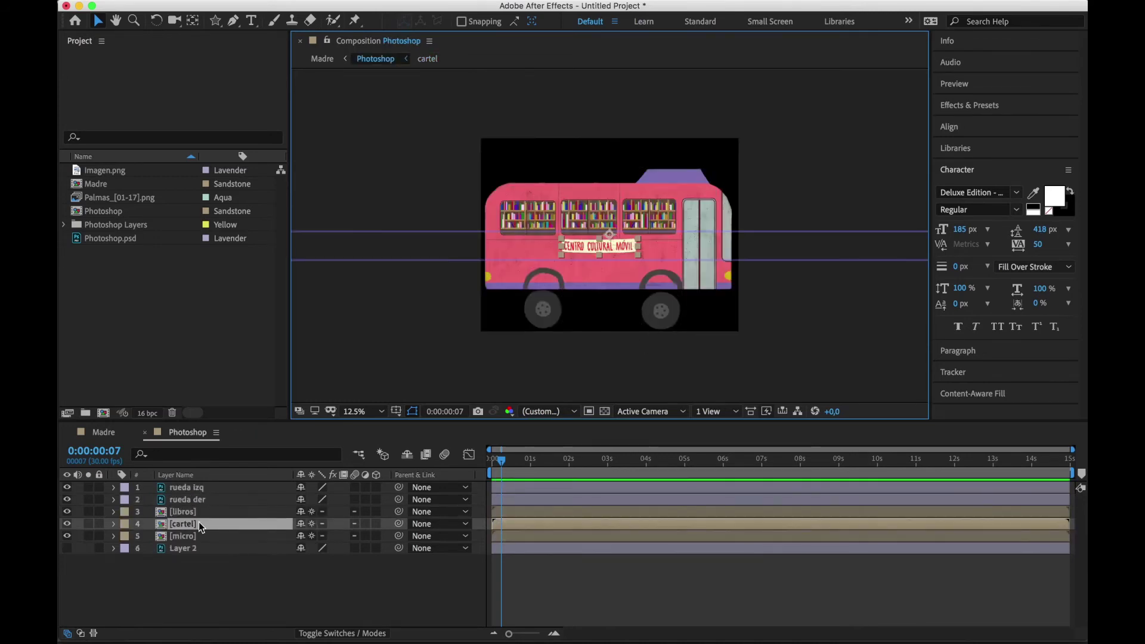
# Move the cartel sign up over the bus windows and place its layer above libros in the layer order
pyautogui.moveTo(567, 255); pyautogui.dragTo(581, 210)
pyautogui.moveTo(192, 523); pyautogui.dragTo(196, 506)
pyautogui.click(571, 595)
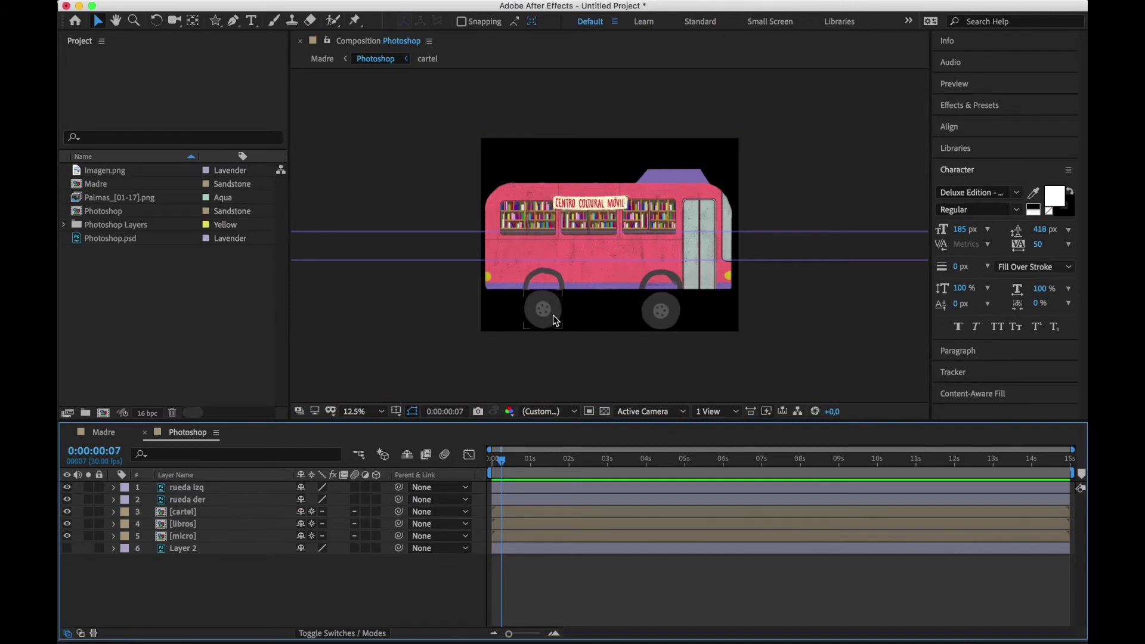
# Move the rueda izq and rueda der wheels back up into the bus's wheel arches
pyautogui.moveTo(553, 316); pyautogui.dragTo(552, 291)
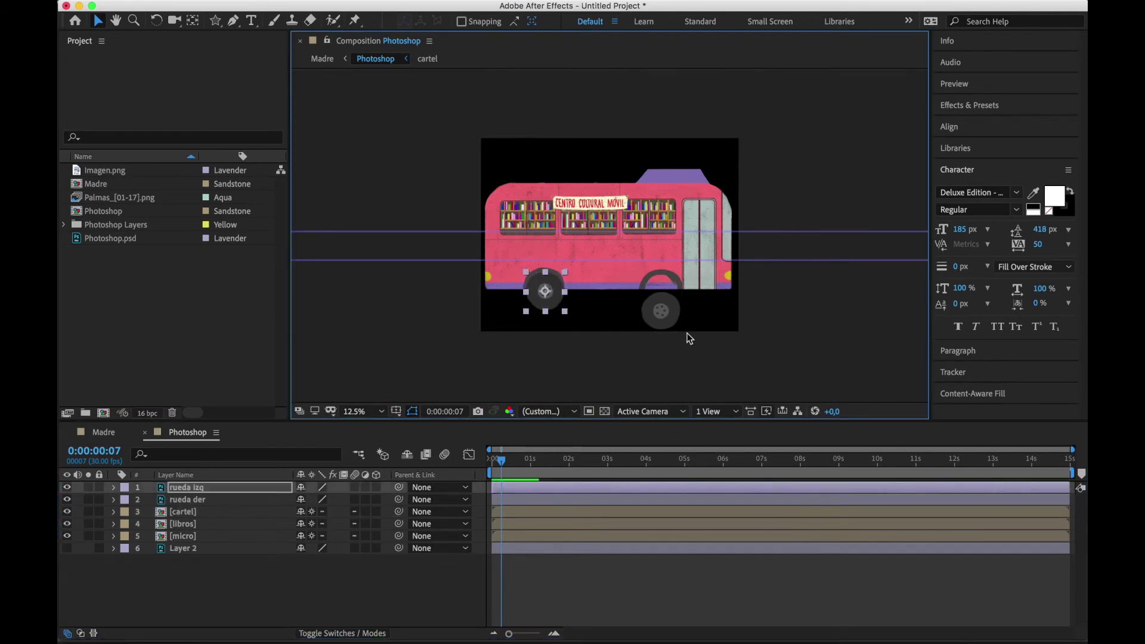
pyautogui.moveTo(669, 322); pyautogui.dragTo(669, 304)
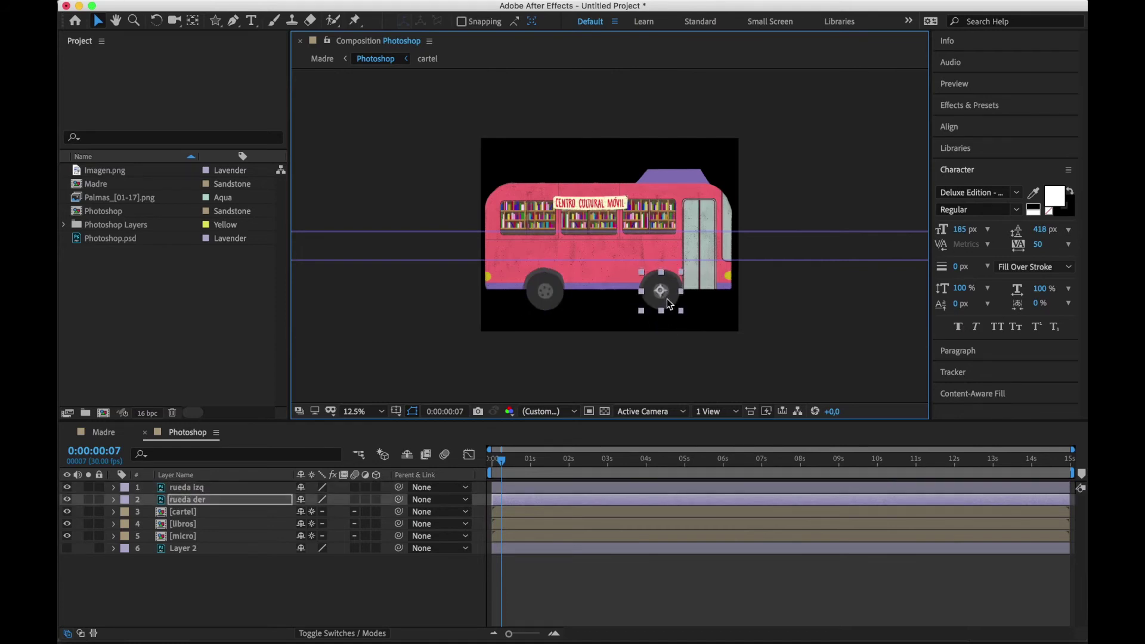
# Return to the Madre composition and shift the whole Photoshop bus layer slightly left and down in the frame
pyautogui.click(104, 433)
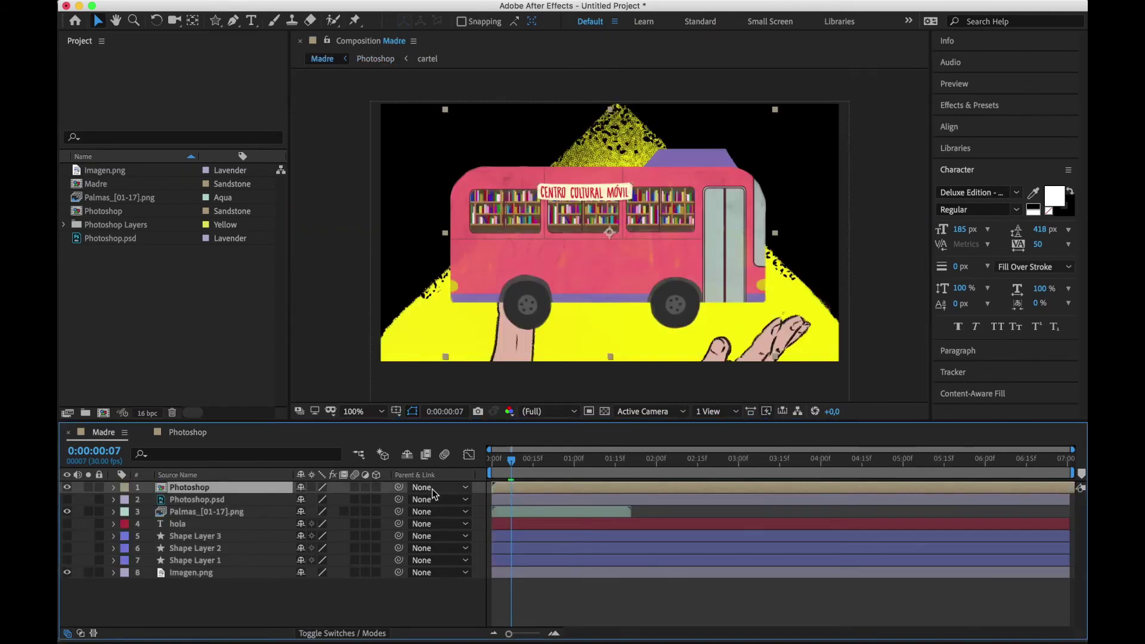
pyautogui.click(574, 607)
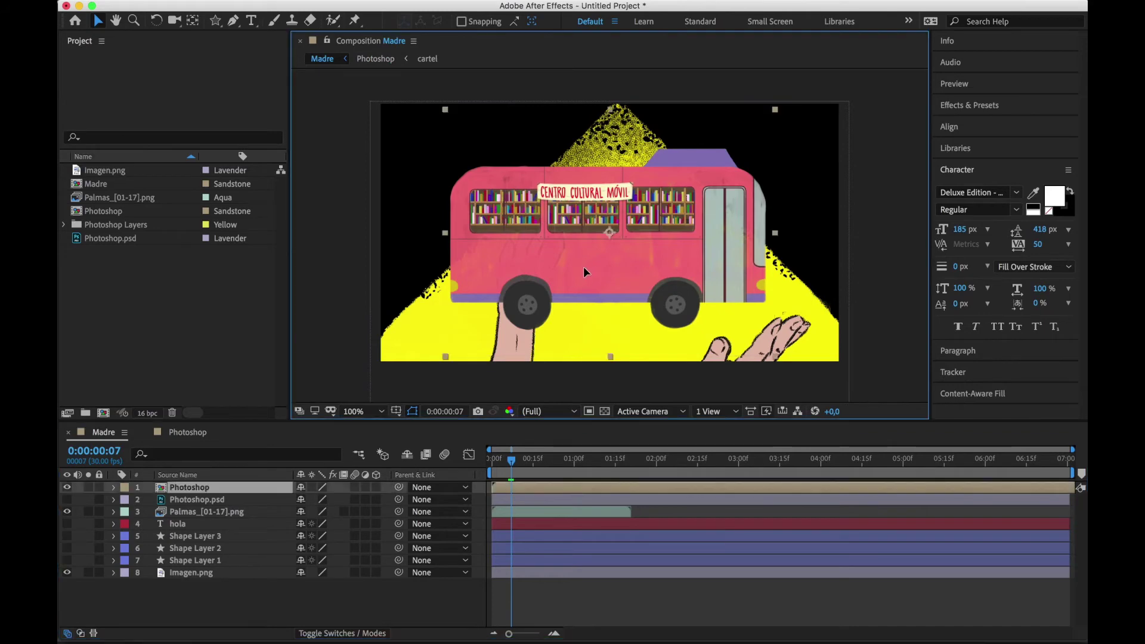
pyautogui.moveTo(584, 267); pyautogui.dragTo(530, 282)
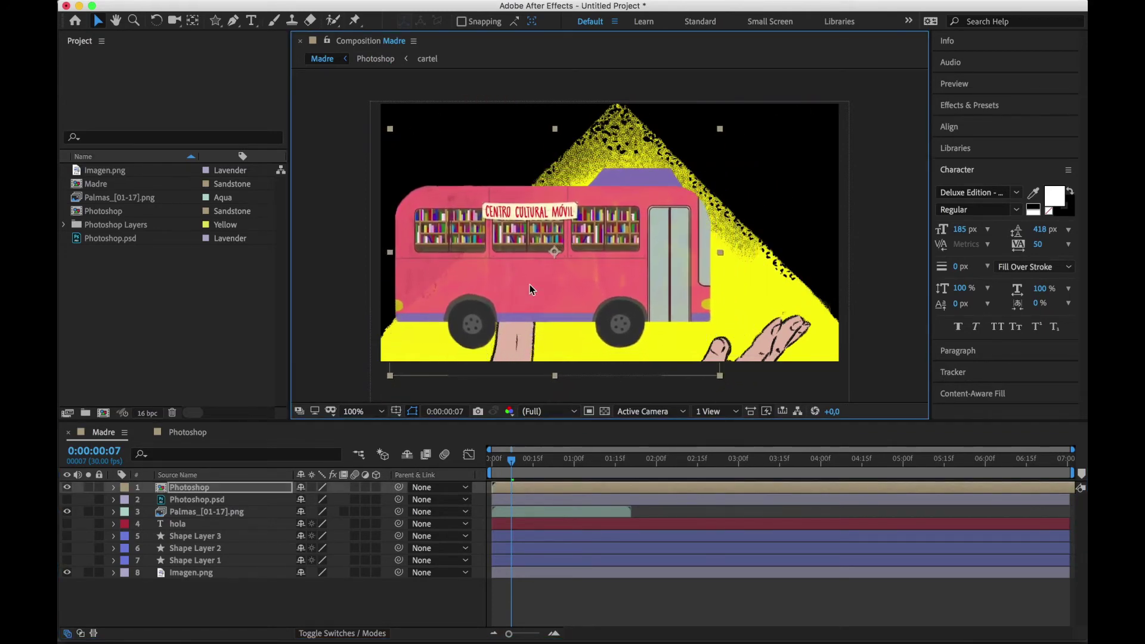
# Create a new project folder named Materiales
pyautogui.click(138, 310)
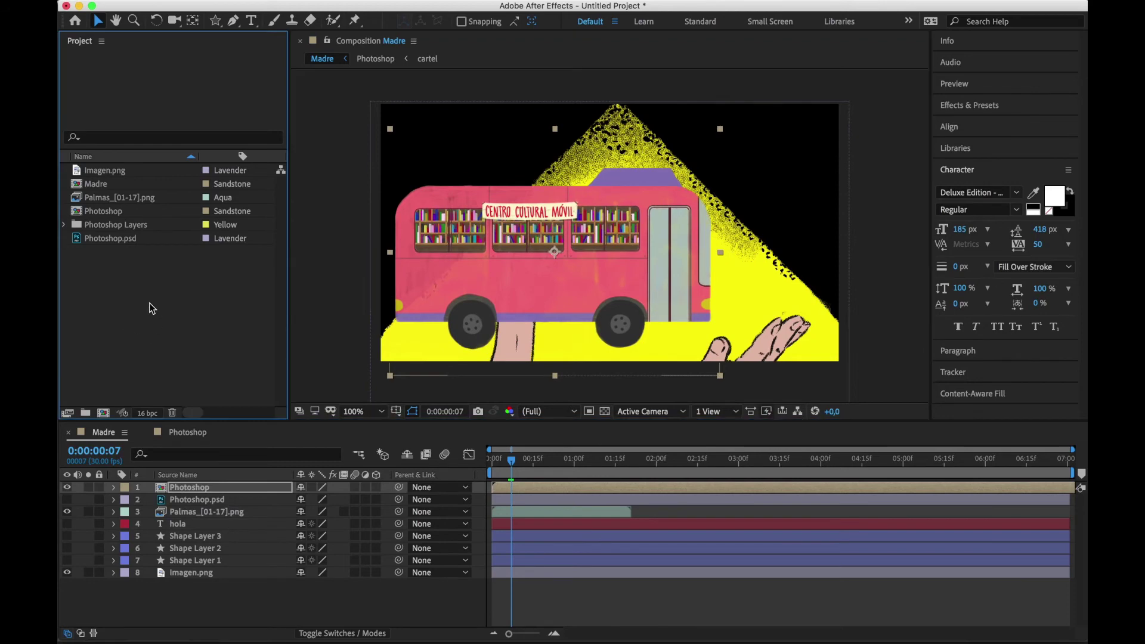
pyautogui.click(85, 414)
pyautogui.press('Return')
pyautogui.write('Materi')
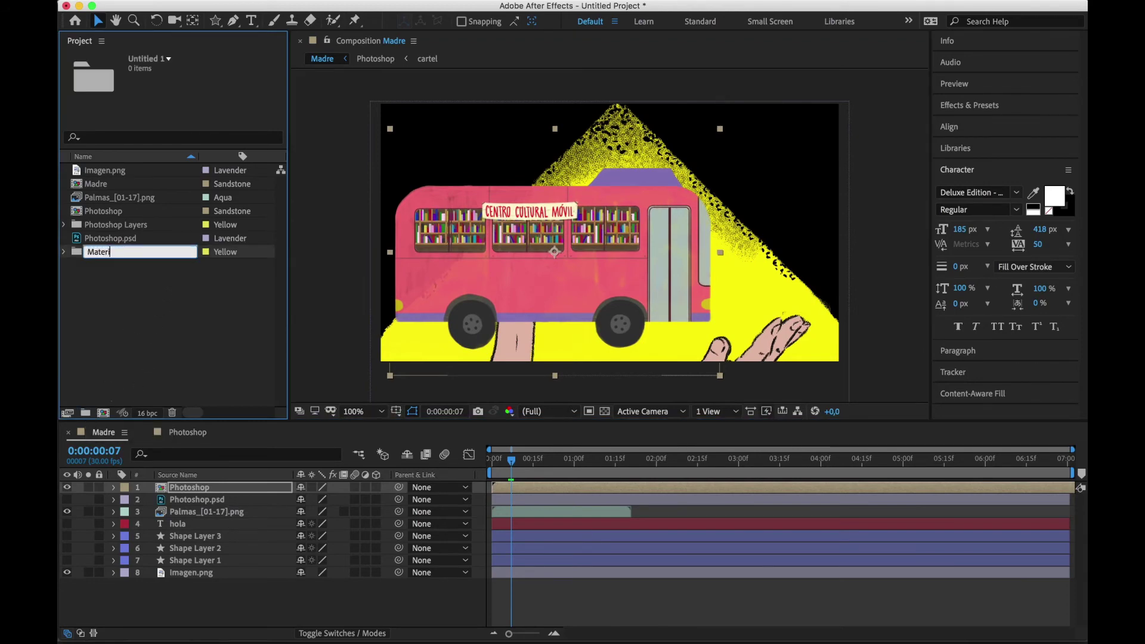
pyautogui.write('ales')
pyautogui.press('Return')
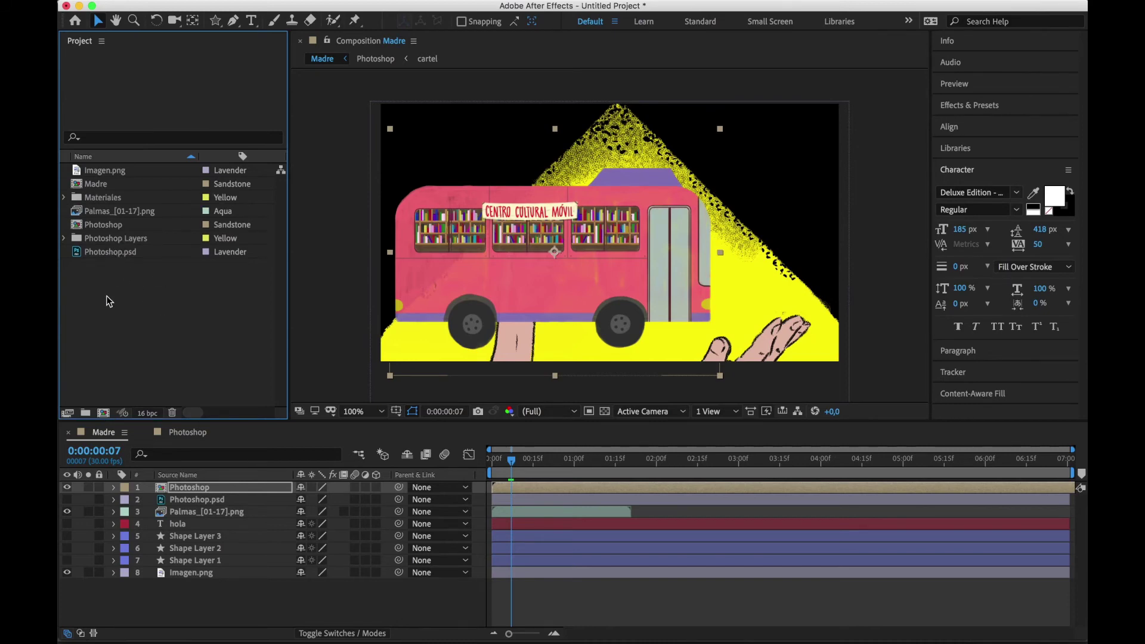
# Move all project items except the Madre composition into the Materiales folder and expand it
pyautogui.moveTo(109, 301); pyautogui.dragTo(135, 154)
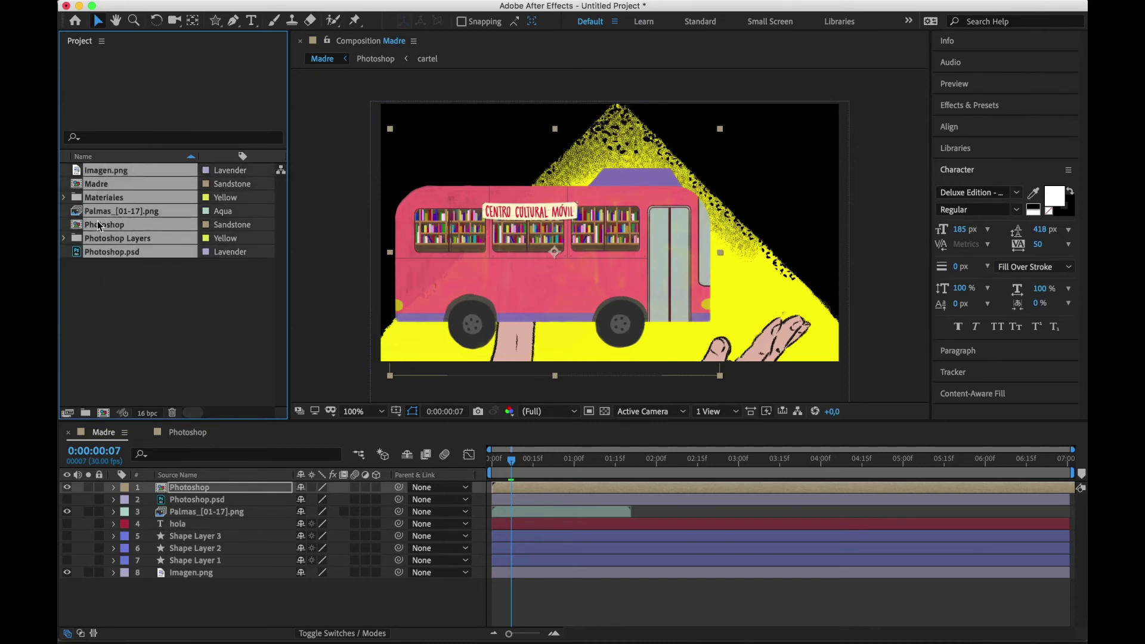
pyautogui.moveTo(105, 307); pyautogui.dragTo(133, 143)
pyautogui.keyDown('super'); pyautogui.click(102, 186); pyautogui.keyUp('super')
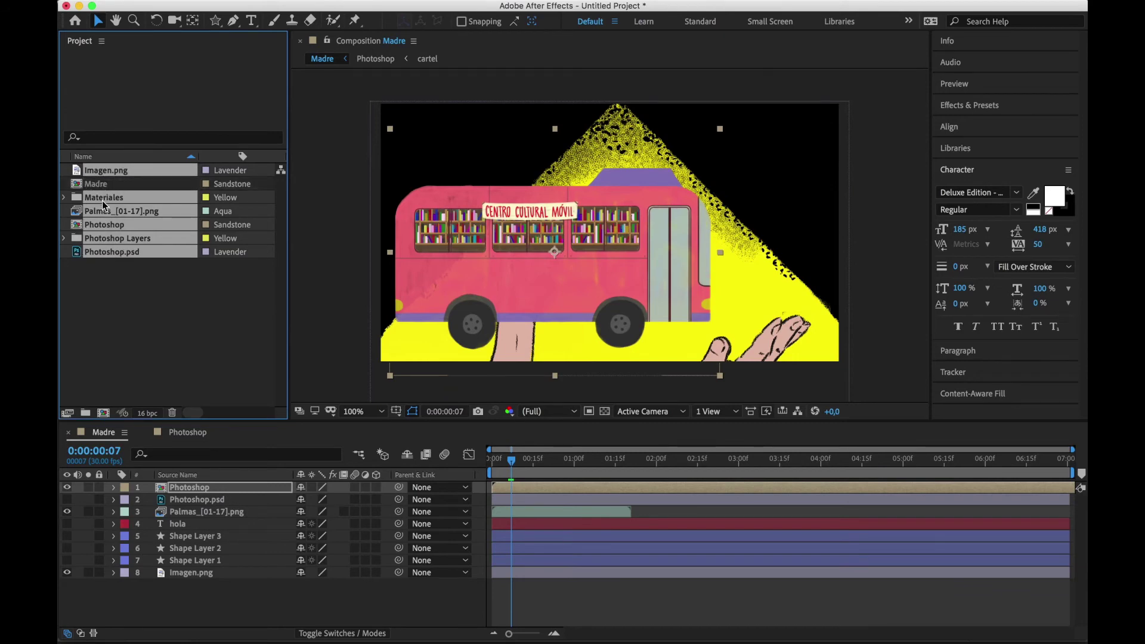
pyautogui.keyDown('super'); pyautogui.click(108, 197); pyautogui.keyUp('super')
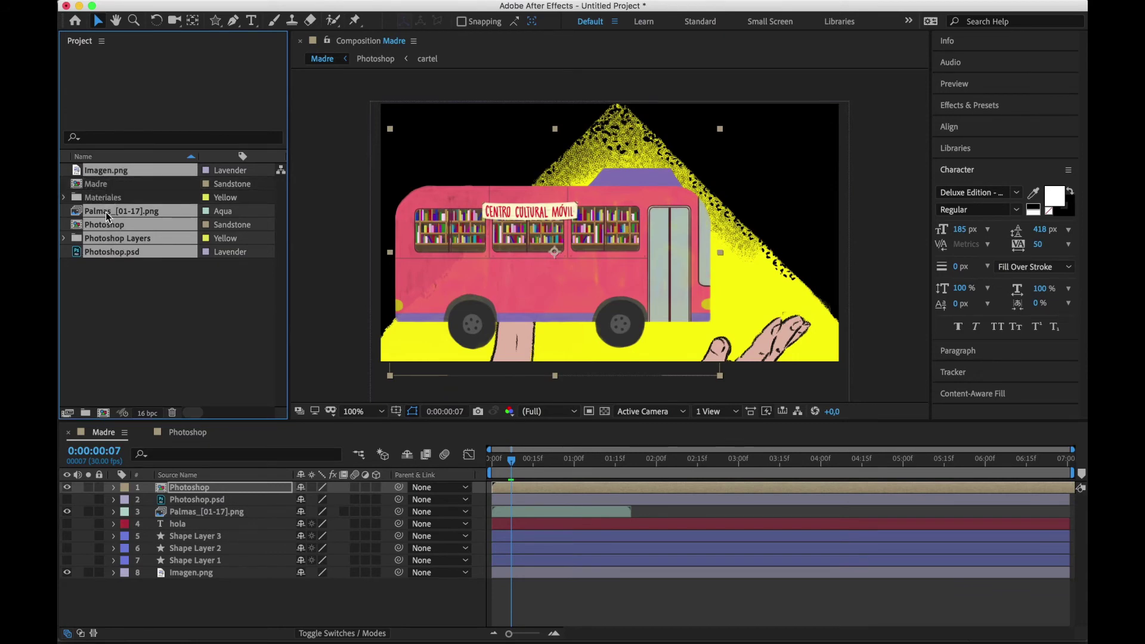
pyautogui.moveTo(106, 212); pyautogui.dragTo(107, 198)
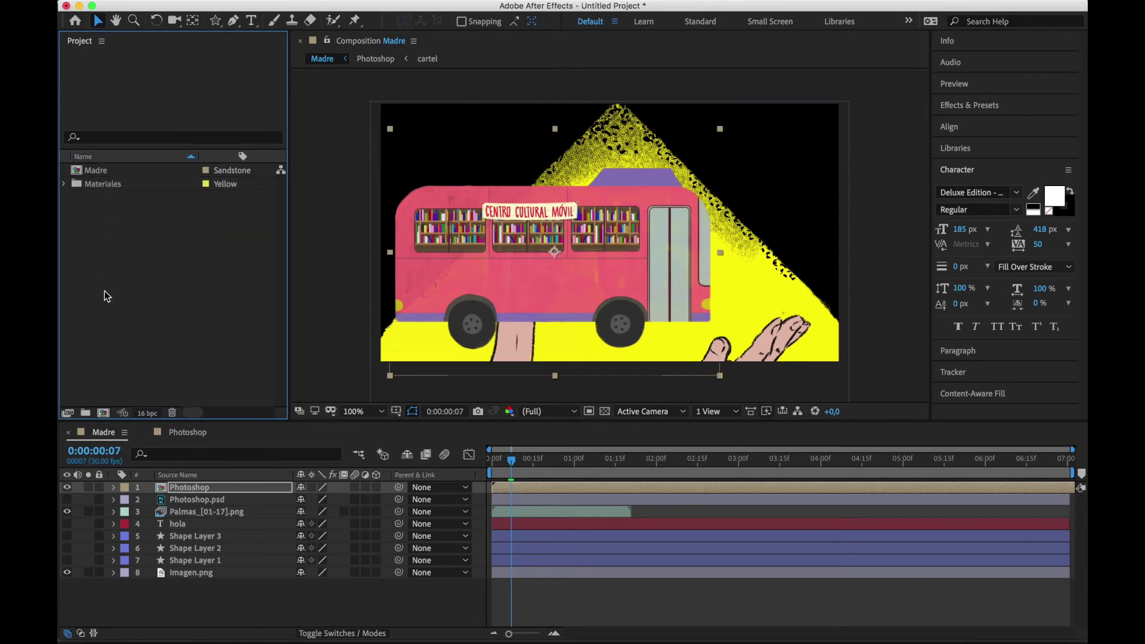
pyautogui.click(63, 184)
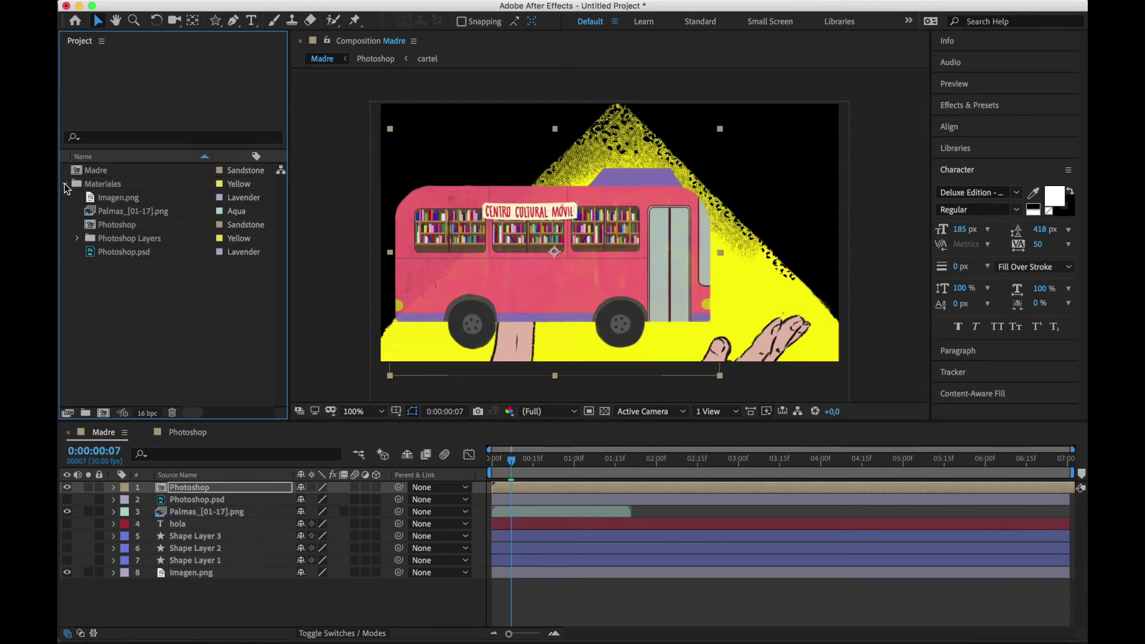
# Import Photoshop.psd again as a Composition, keeping the document's layer size, with Editable Layer Styles
pyautogui.doubleClick(130, 326)
pyautogui.click(501, 150)
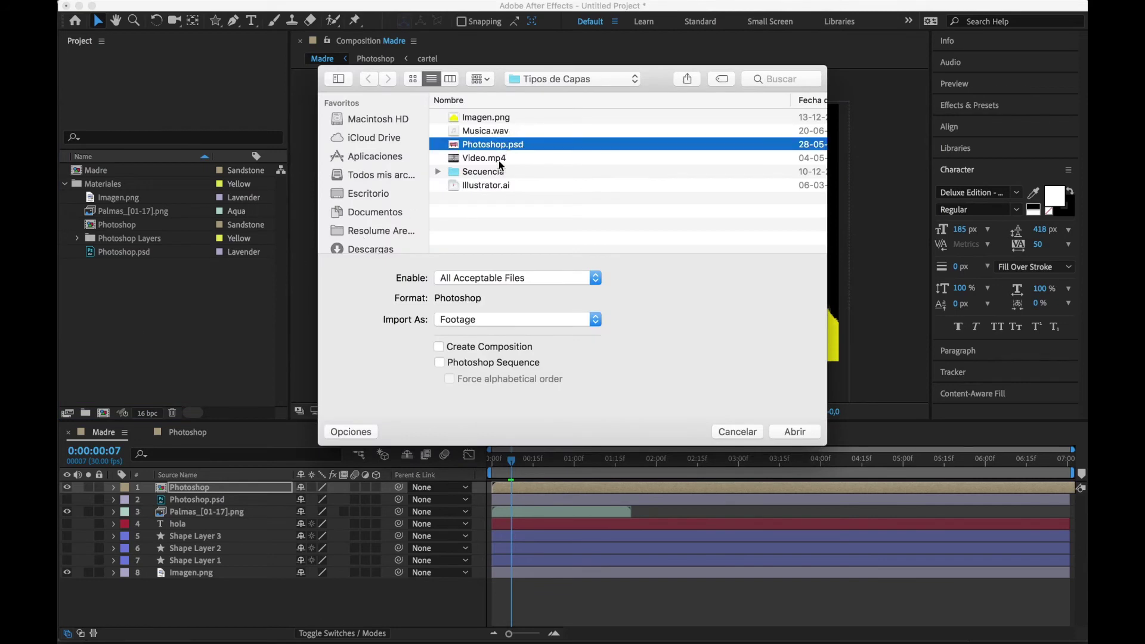
pyautogui.click(510, 320)
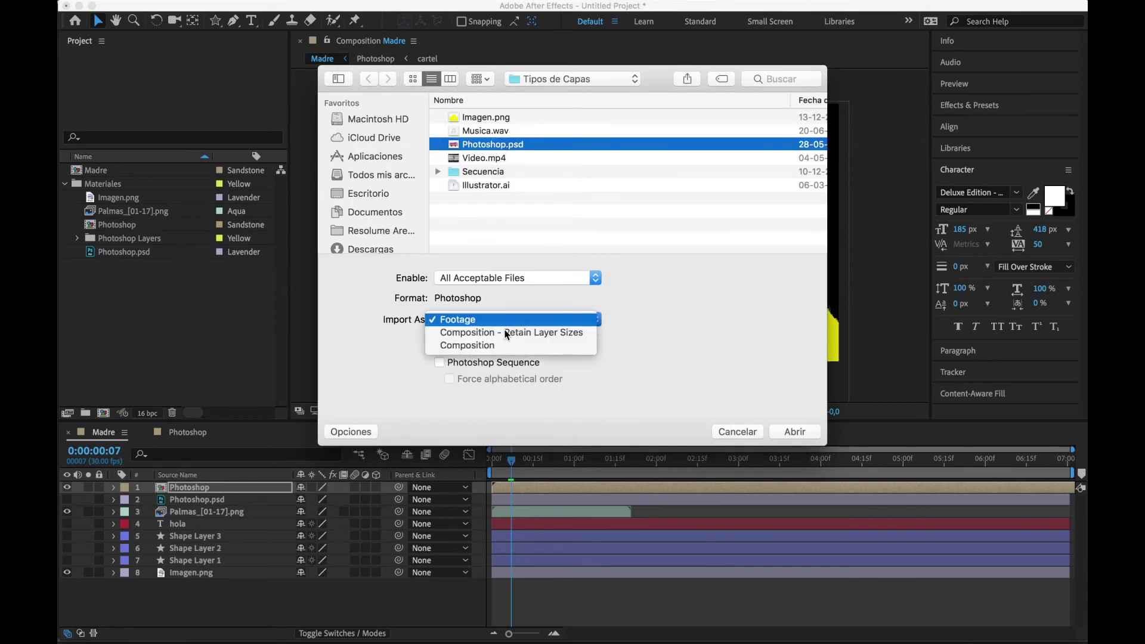
pyautogui.click(468, 347)
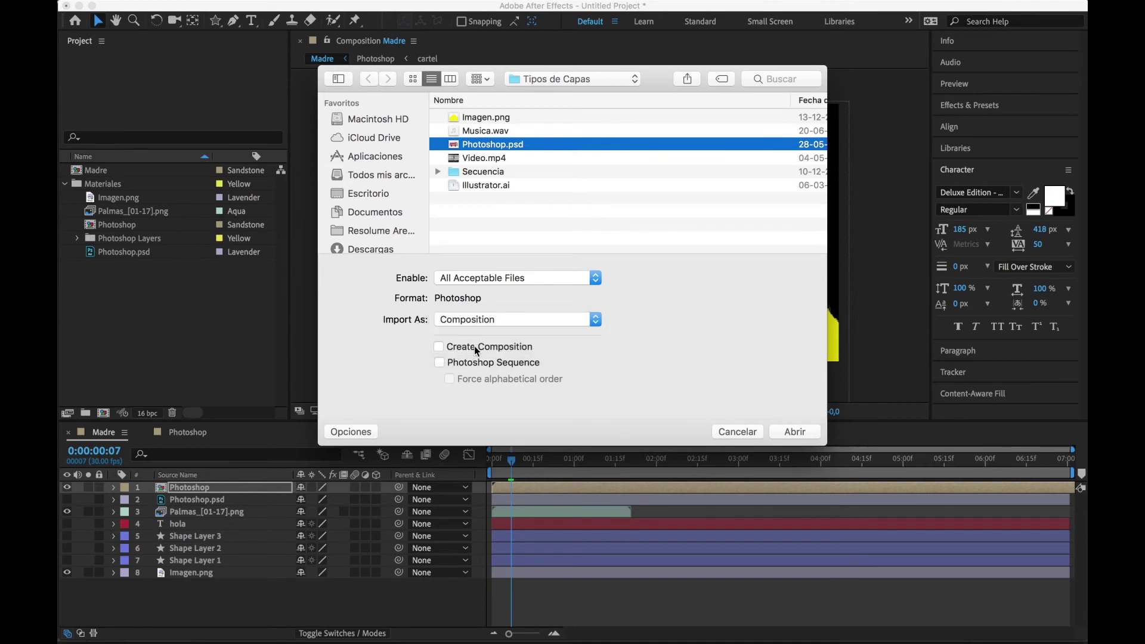
pyautogui.click(776, 431)
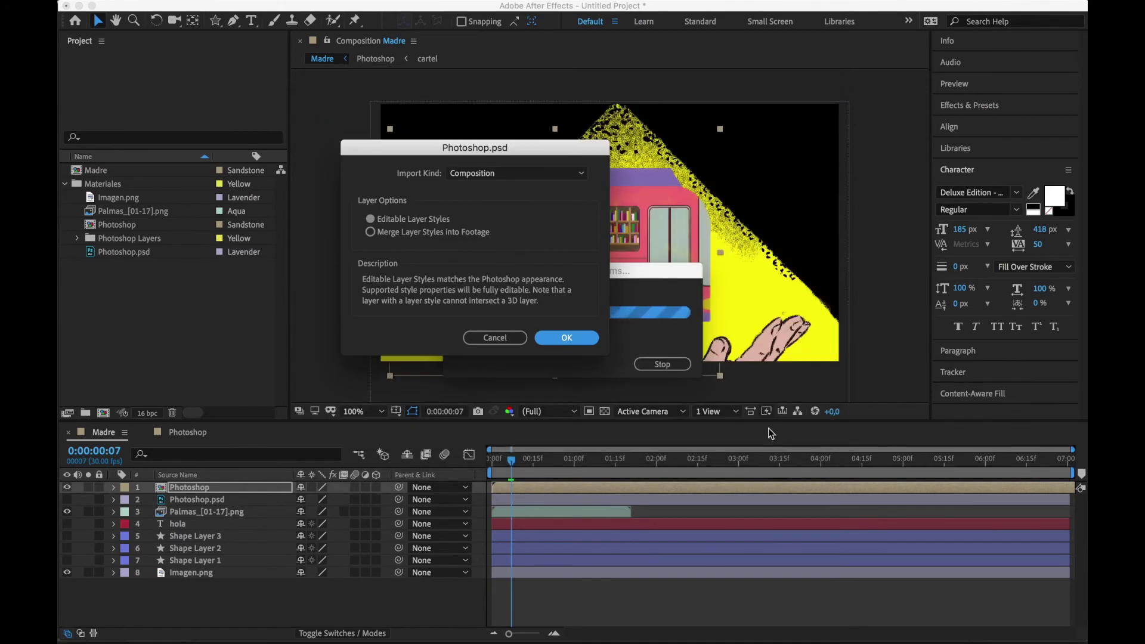
pyautogui.click(563, 342)
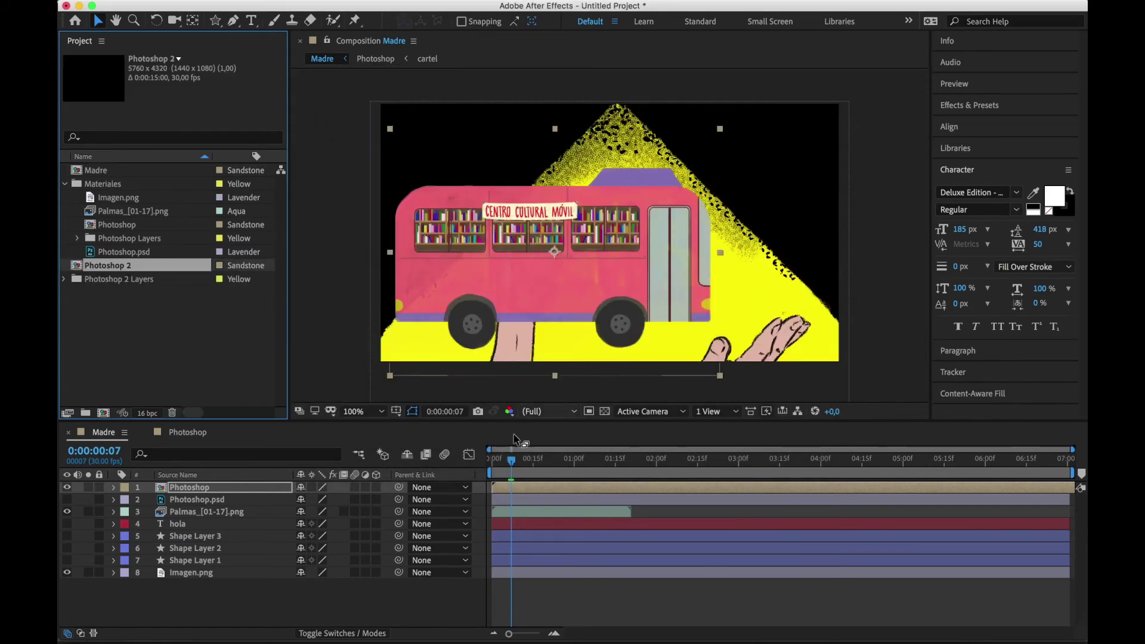
# Open the newly imported Photoshop 2 composition, fit it in view and set the current time to 0:00:01:17
pyautogui.click(93, 279)
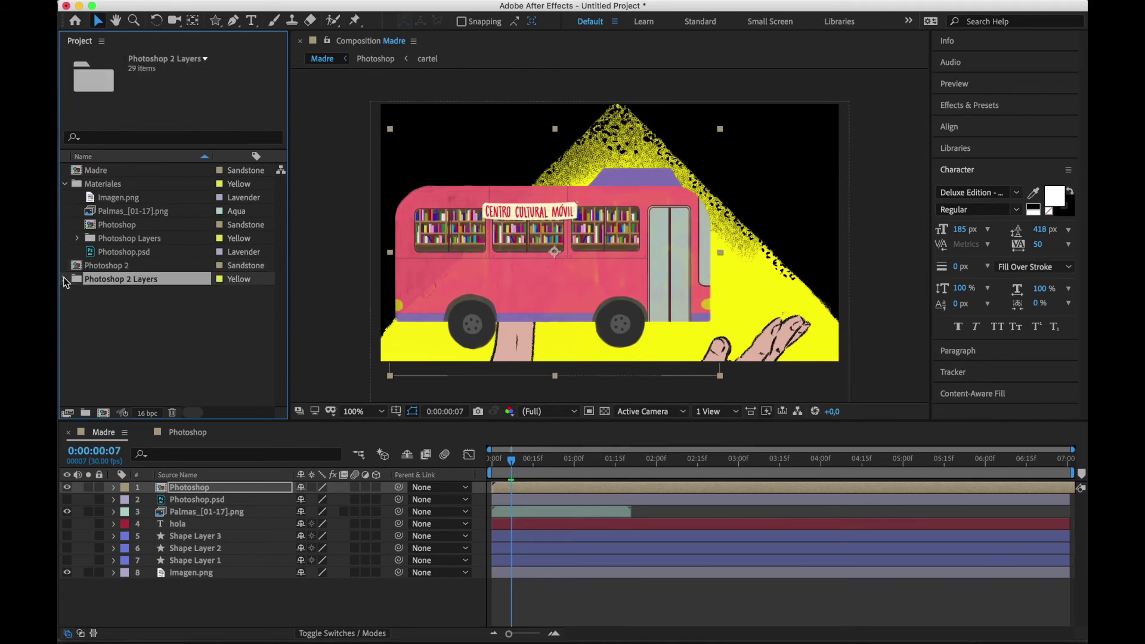
pyautogui.click(64, 279)
pyautogui.click(65, 174)
pyautogui.doubleClick(92, 266)
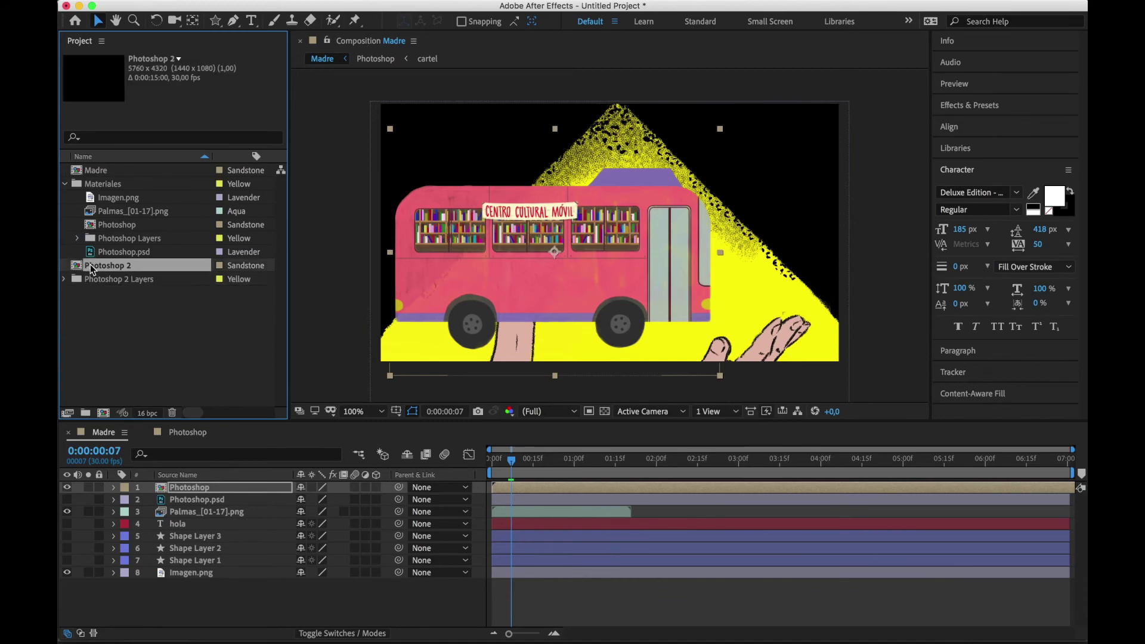
pyautogui.scroll(-3, 579, 256)
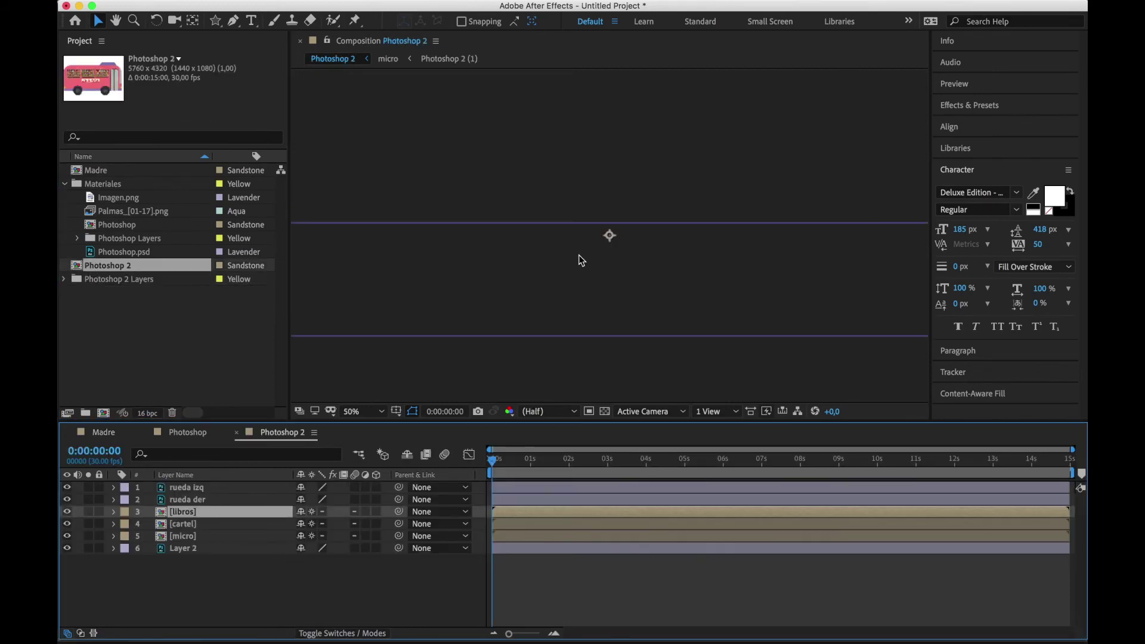
pyautogui.scroll(-1, 580, 259)
pyautogui.scroll(1, 579, 259)
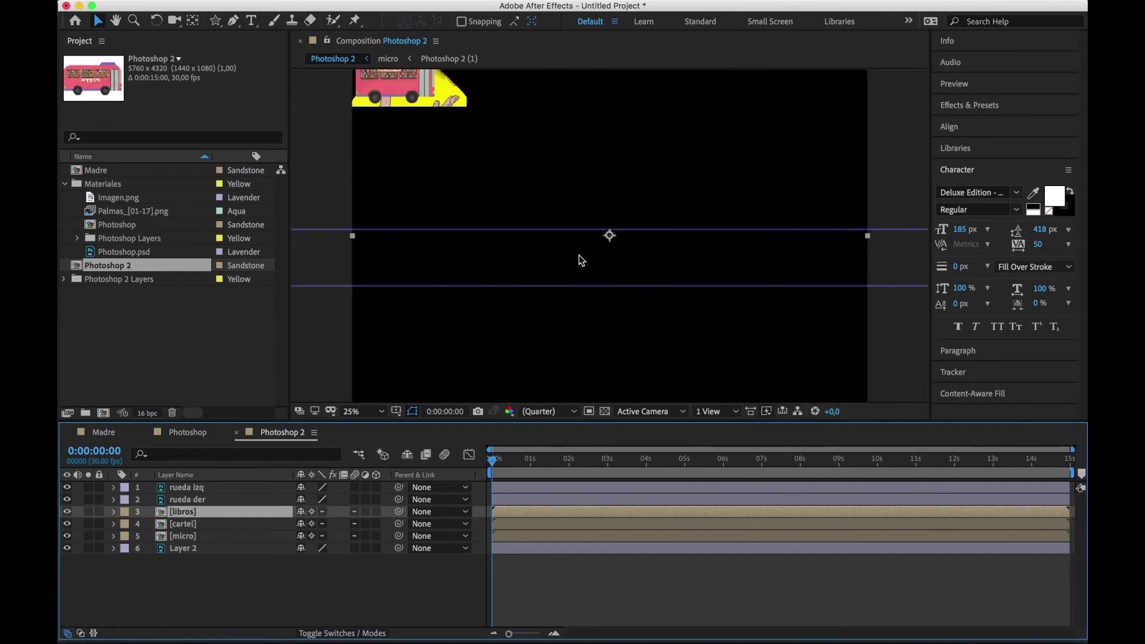
pyautogui.scroll(-1, 579, 259)
pyautogui.click(552, 459)
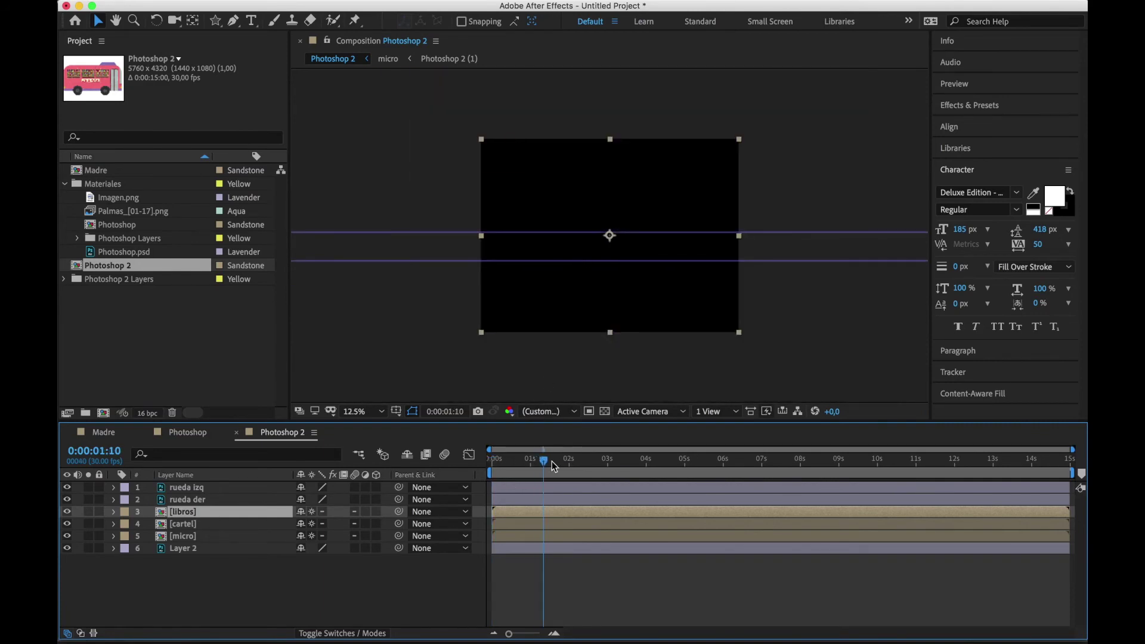
# Set the current time to 0:00:01:15 and reposition the cartel layer in Photoshop 2, ending slightly up and right
pyautogui.click(289, 574)
pyautogui.click(221, 502)
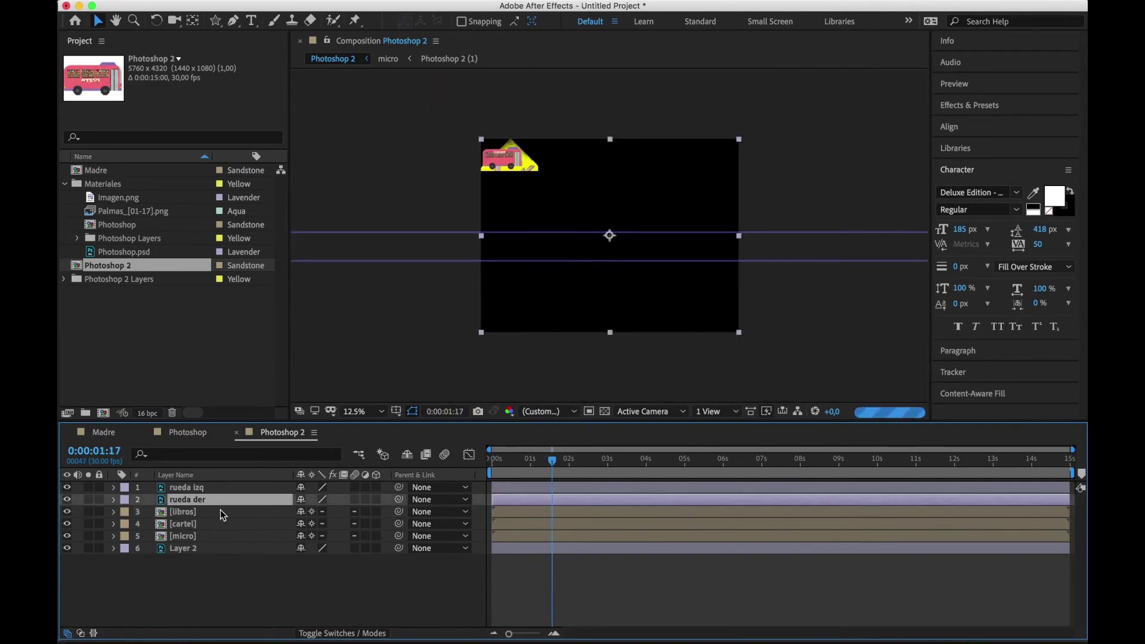
pyautogui.click(217, 524)
pyautogui.click(149, 322)
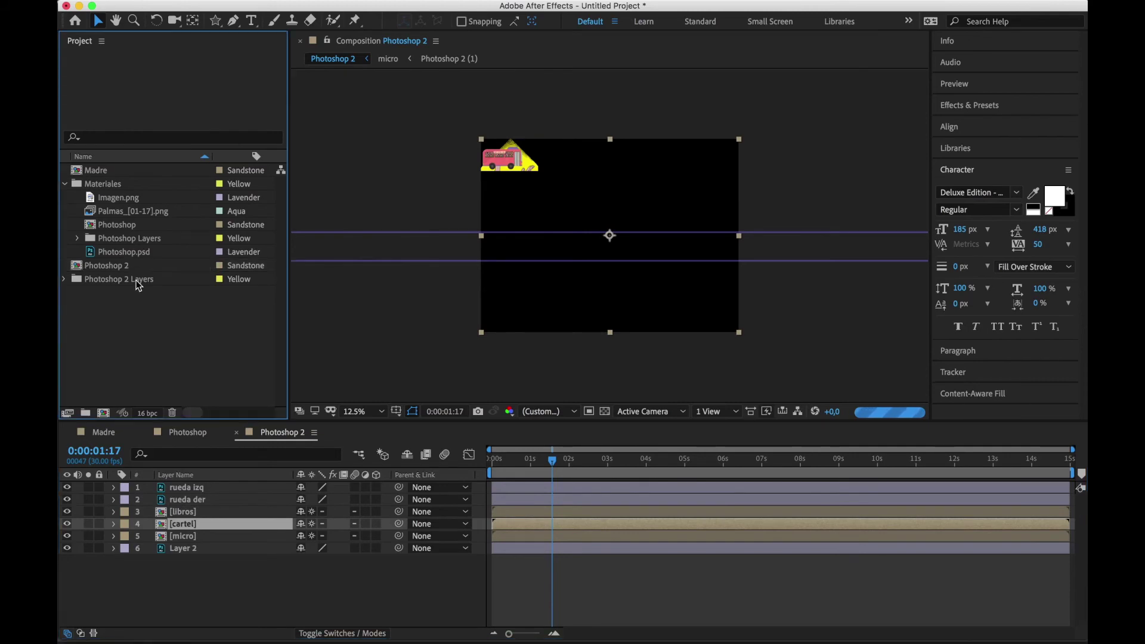
pyautogui.scroll(1, 555, 312)
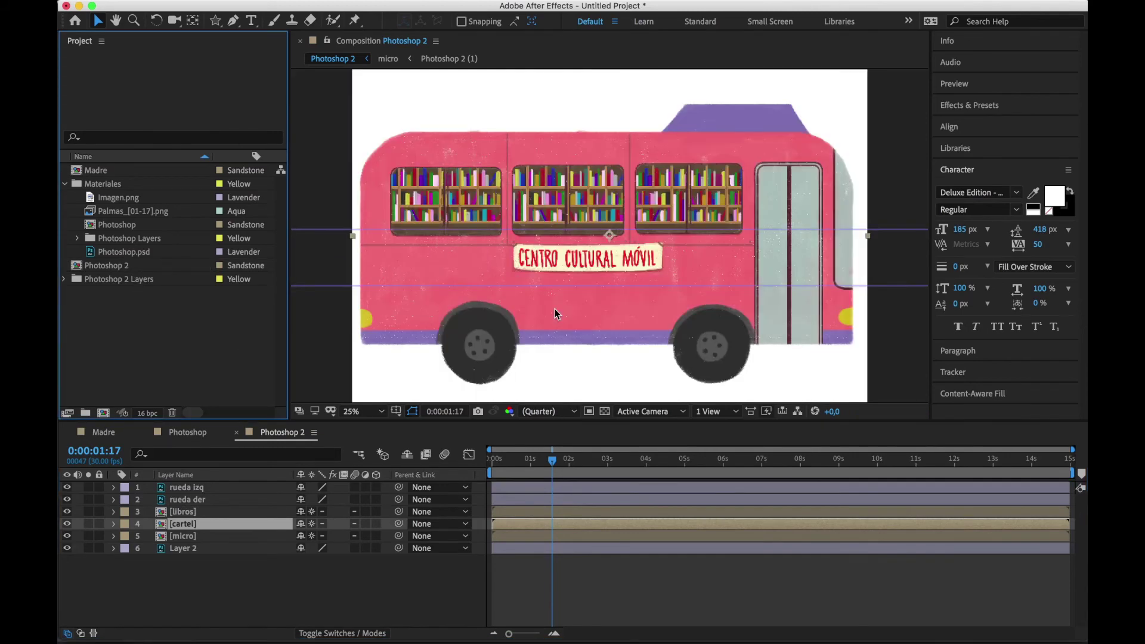
pyautogui.scroll(-1, 555, 312)
pyautogui.click(549, 465)
pyautogui.moveTo(550, 468); pyautogui.dragTo(548, 469)
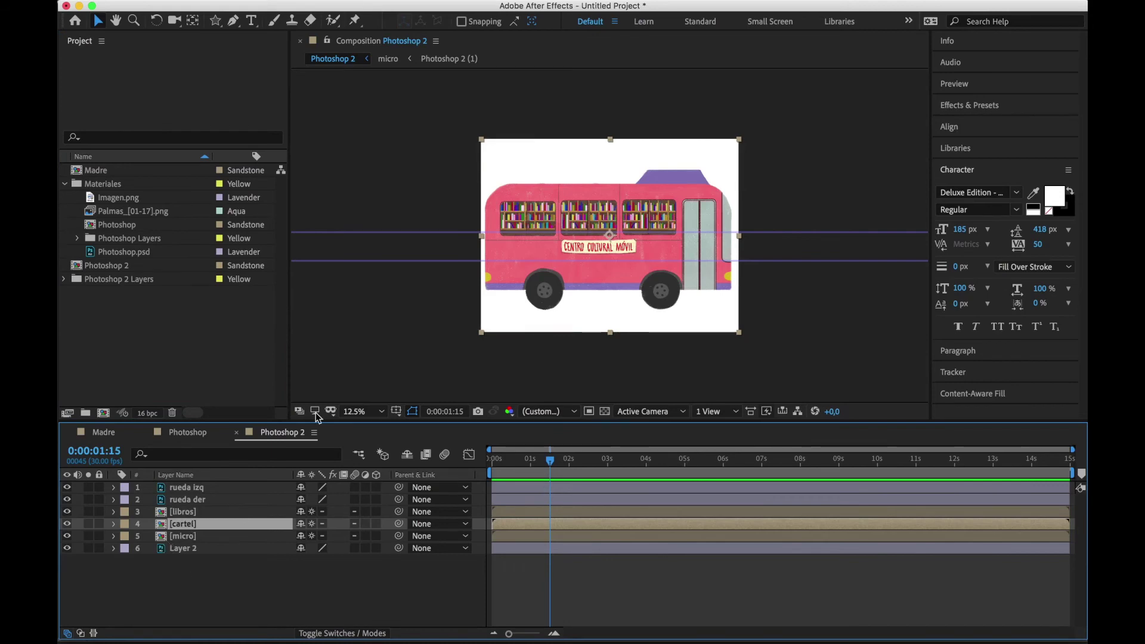
pyautogui.moveTo(589, 257)
pyautogui.mouseDown()
pyautogui.moveTo(570, 269)
pyautogui.moveTo(522, 257)
pyautogui.moveTo(545, 154)
pyautogui.moveTo(632, 161)
pyautogui.moveTo(597, 226)
pyautogui.moveTo(569, 113)
pyautogui.moveTo(604, 187)
pyautogui.moveTo(596, 154)
pyautogui.moveTo(597, 275)
pyautogui.moveTo(625, 253)
pyautogui.moveTo(559, 274)
pyautogui.moveTo(620, 258)
pyautogui.moveTo(582, 267)
pyautogui.mouseUp()
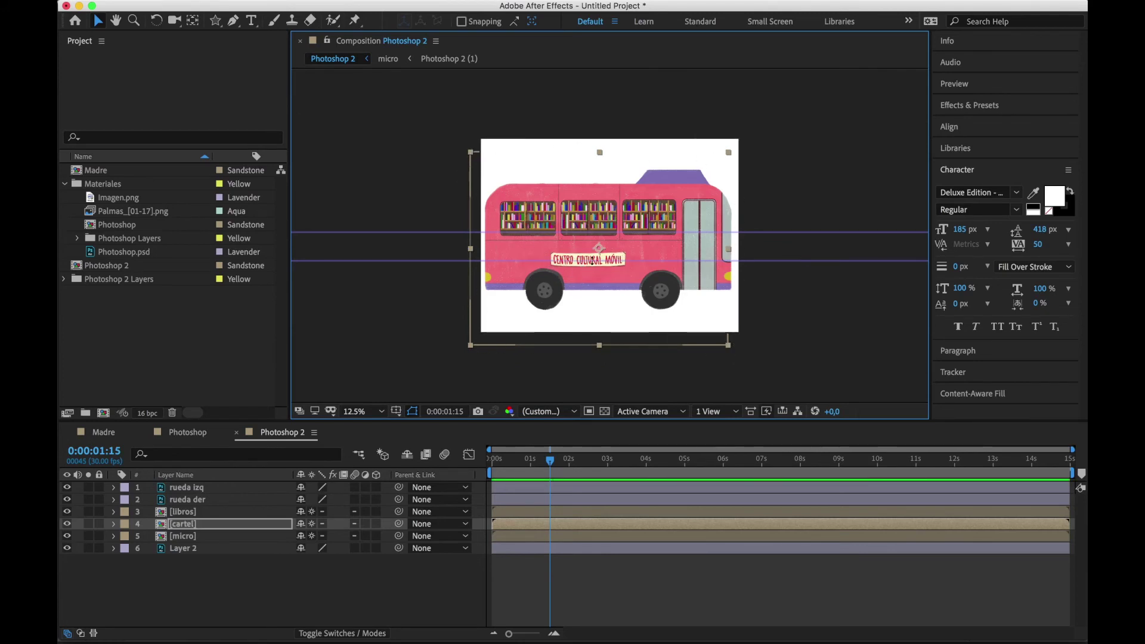
pyautogui.moveTo(597, 258)
pyautogui.mouseDown()
pyautogui.moveTo(620, 258)
pyautogui.moveTo(612, 241)
pyautogui.mouseUp()
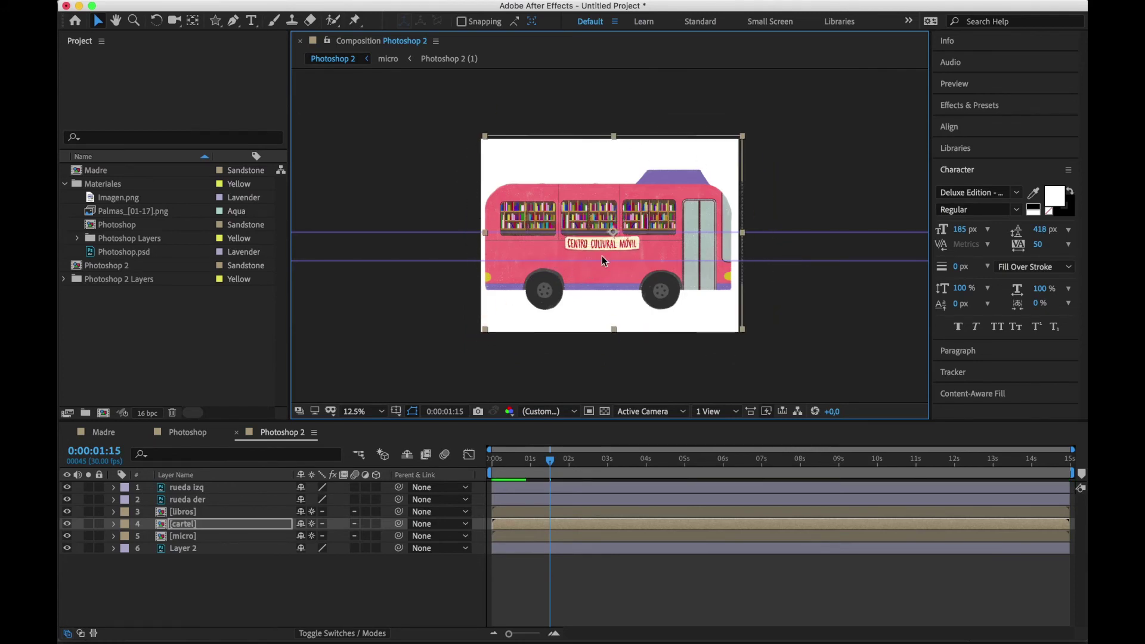
# Switch to the first Photoshop composition and nudge its tightly bounded cartel sign slightly up and left
pyautogui.click(187, 433)
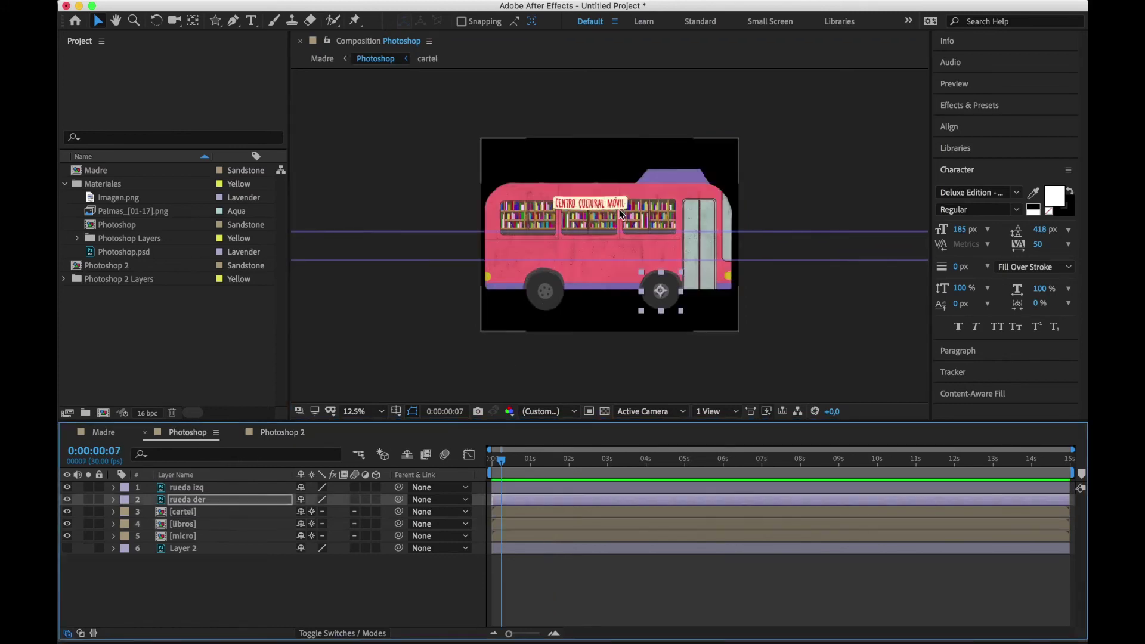
pyautogui.click(599, 205)
pyautogui.moveTo(585, 205)
pyautogui.mouseDown()
pyautogui.moveTo(602, 254)
pyautogui.moveTo(608, 210)
pyautogui.moveTo(598, 204)
pyautogui.mouseUp()
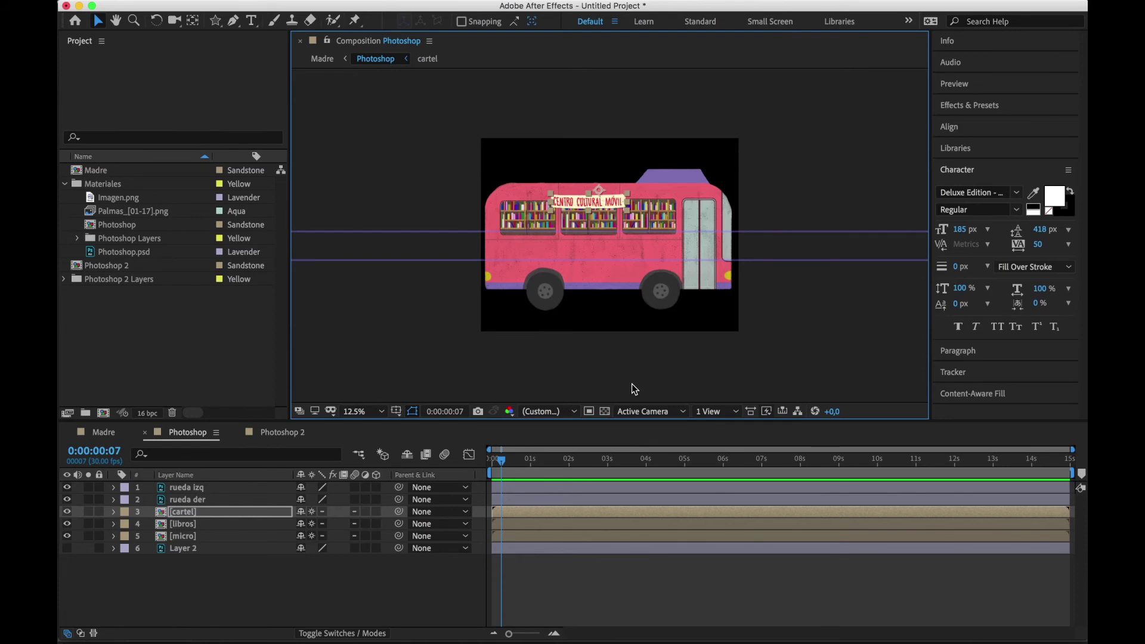
# Return to the Madre composition and check the merged Photoshop.psd footage in the Materiales folder
pyautogui.click(103, 434)
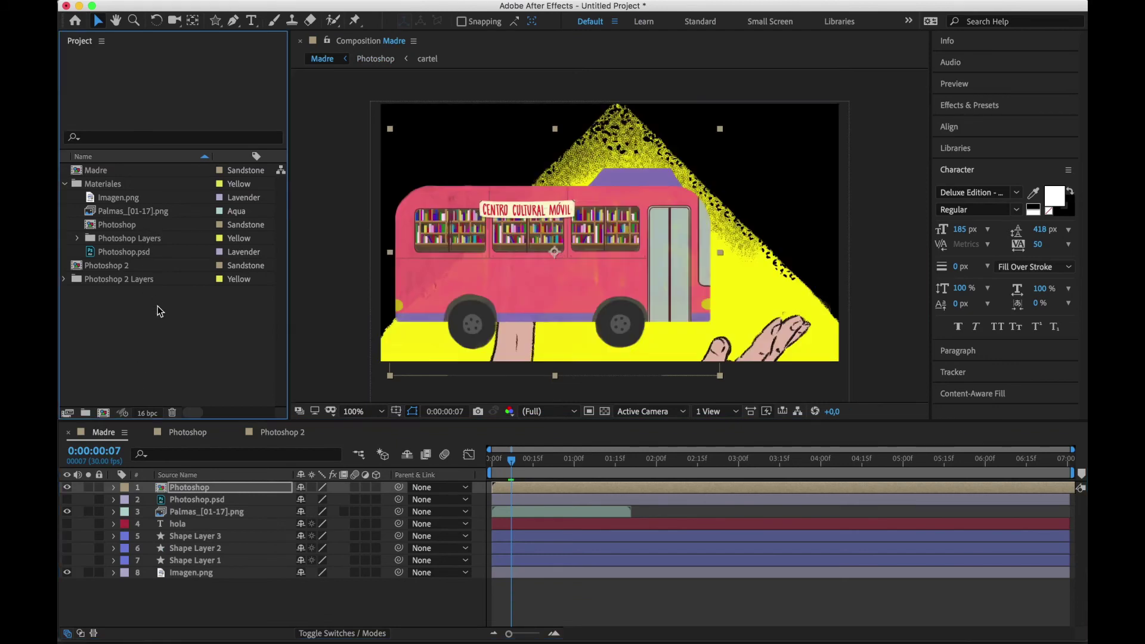
pyautogui.click(121, 255)
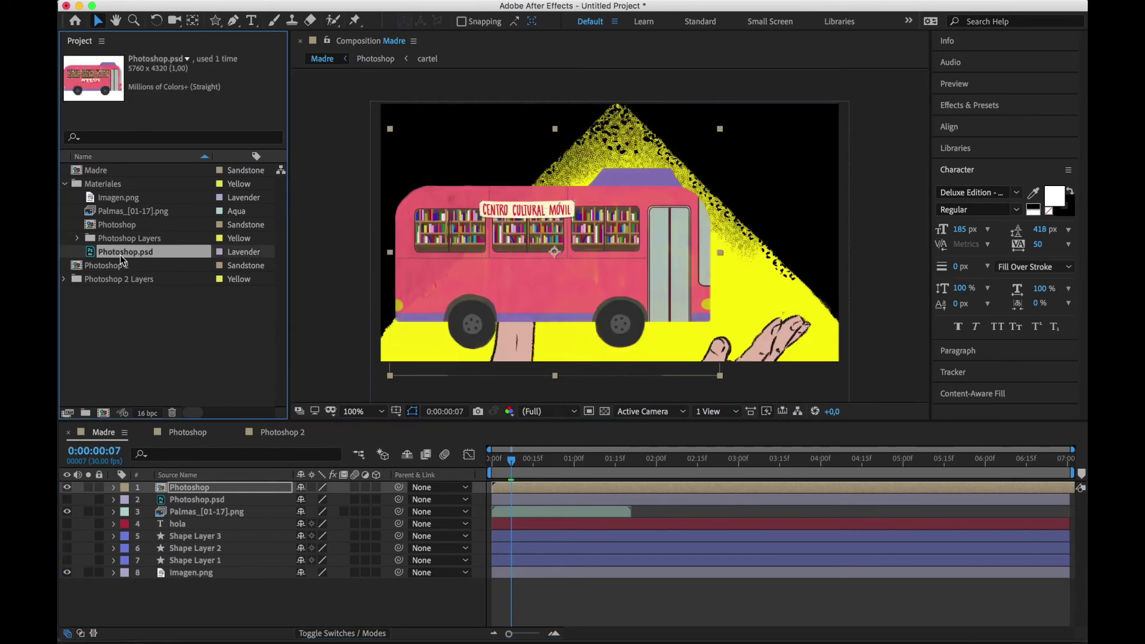
pyautogui.click(179, 341)
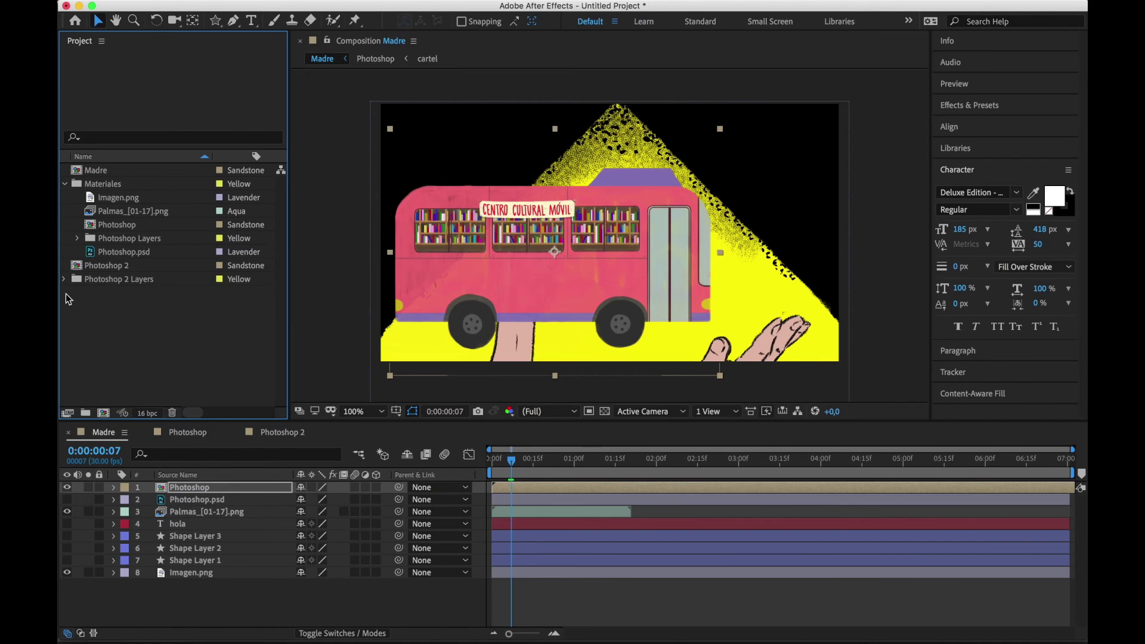
# Move the Photoshop 2 composition and its layers folder into the Materiales folder, then collapse that folder
pyautogui.moveTo(97, 316); pyautogui.dragTo(109, 189)
pyautogui.click(136, 325)
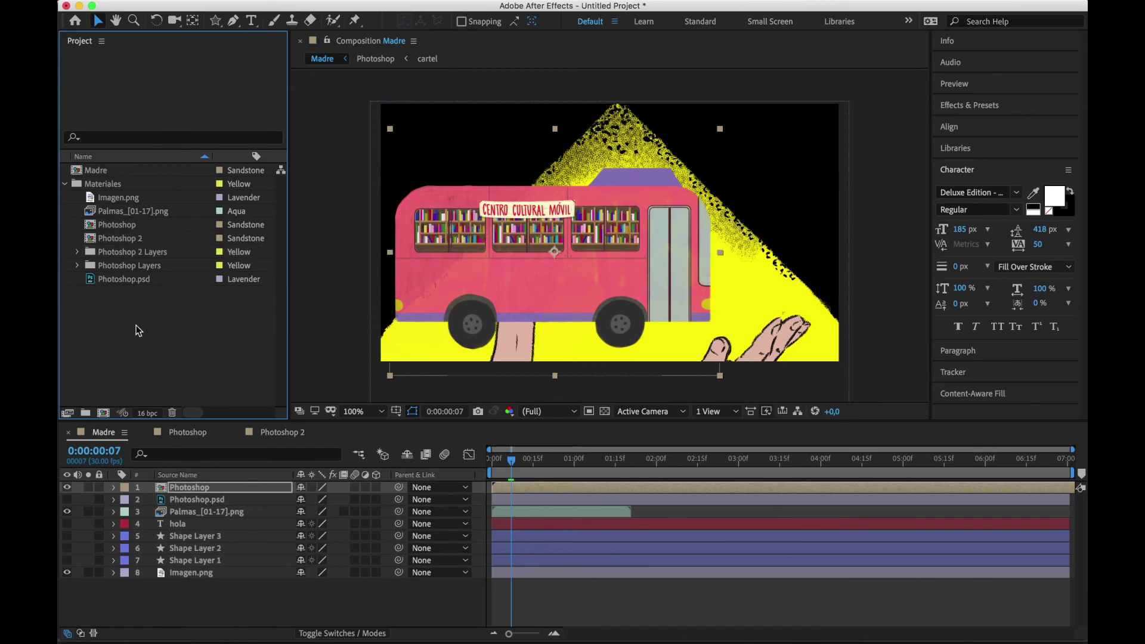
pyautogui.click(65, 184)
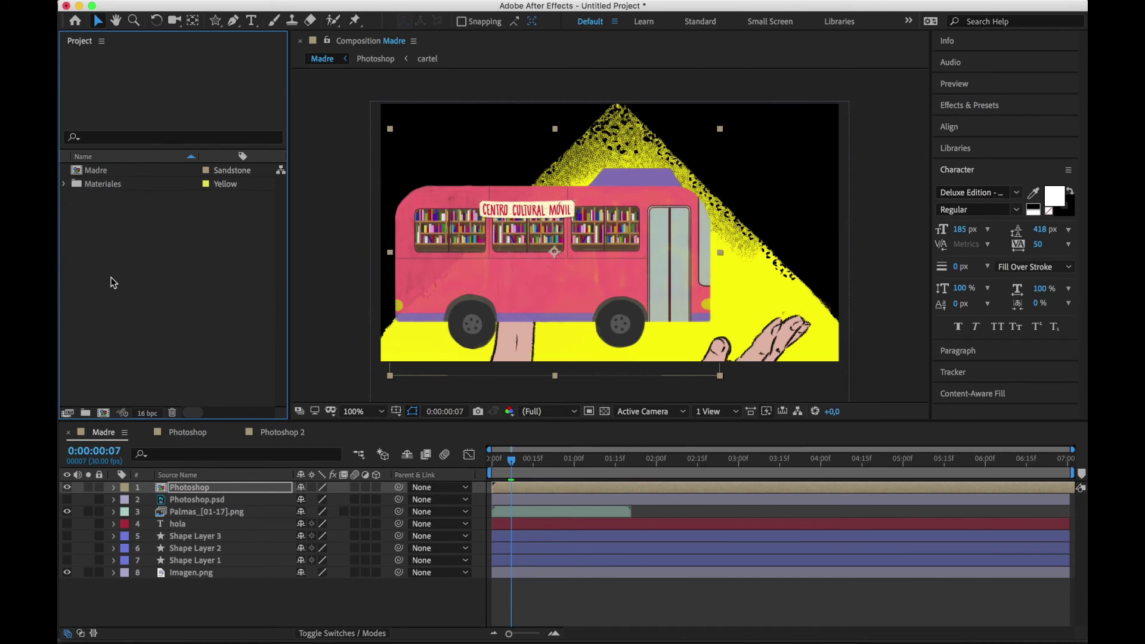
# Import Illustrator.ai as Composition - Retain Layer Sizes
pyautogui.doubleClick(112, 279)
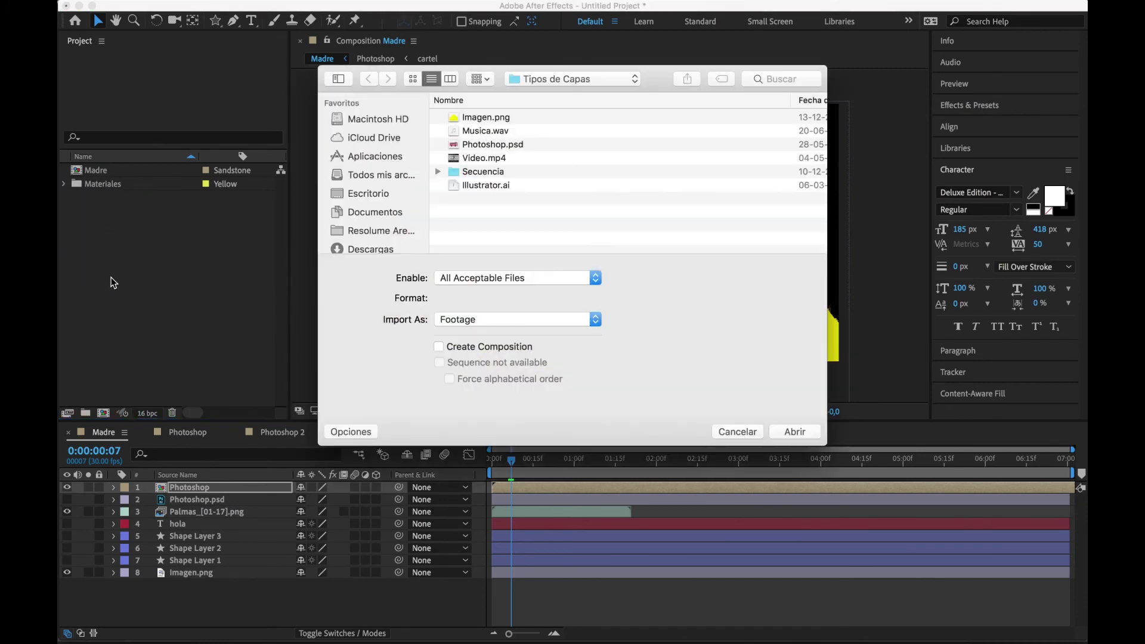
pyautogui.click(499, 189)
pyautogui.click(591, 320)
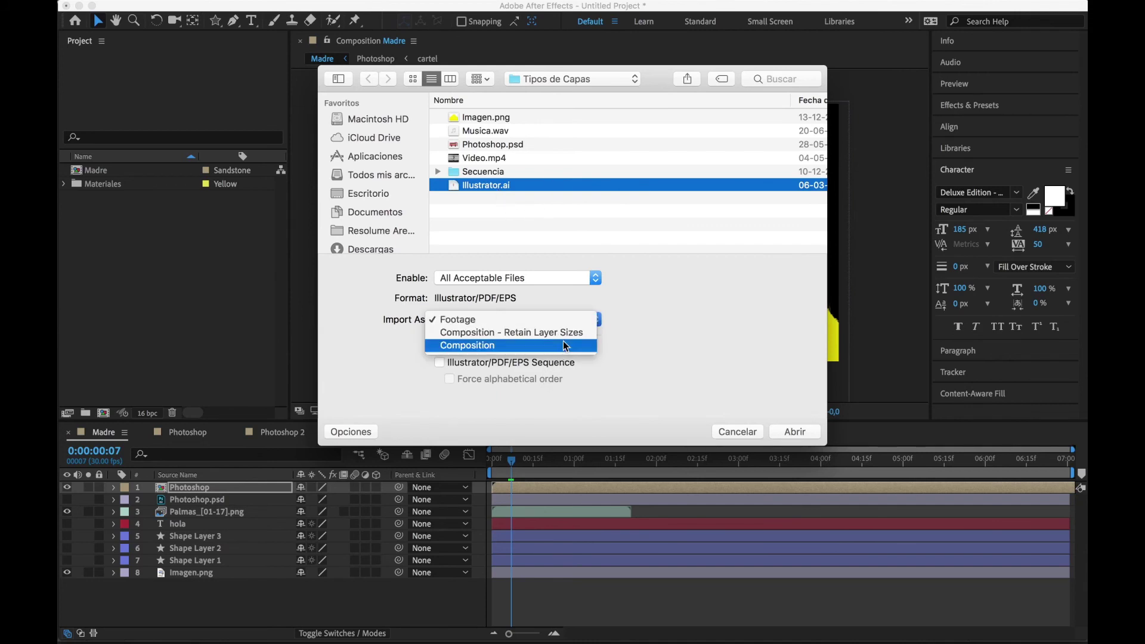
pyautogui.click(519, 334)
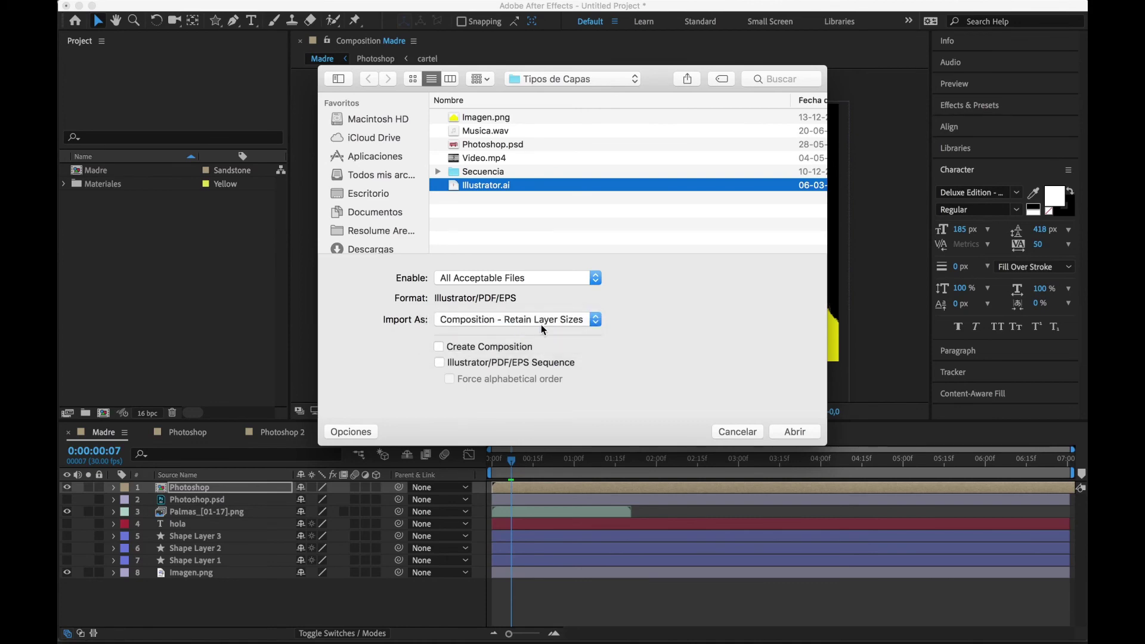
pyautogui.click(793, 432)
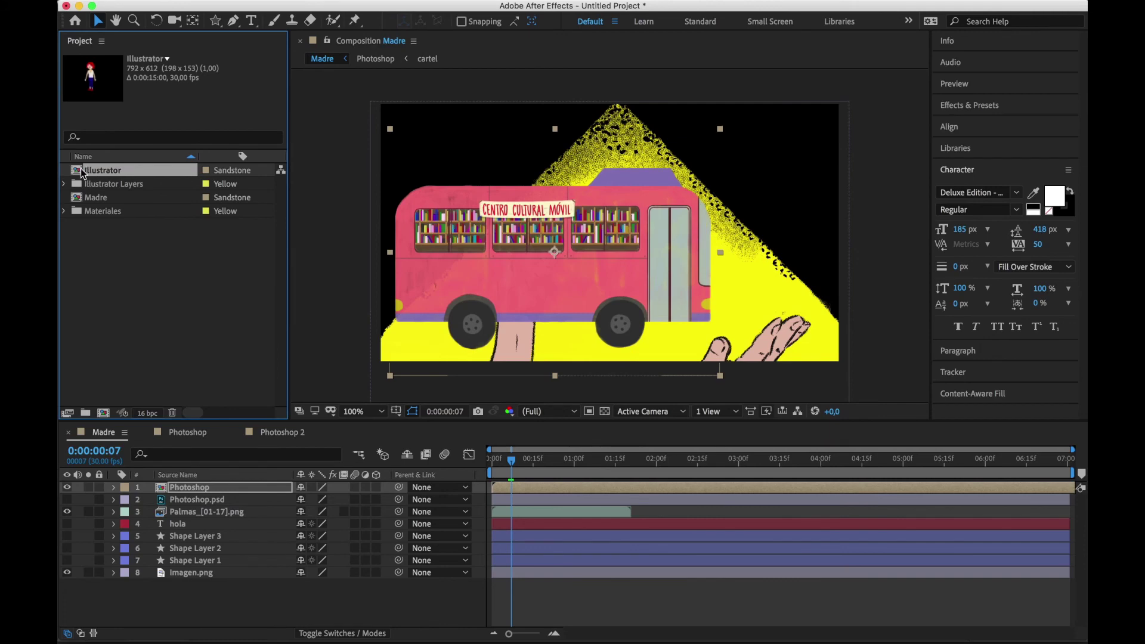
# Examine the separate body-part files inside the Illustrator Layers folder, then collapse the folder
pyautogui.click(90, 188)
pyautogui.click(64, 186)
pyautogui.click(113, 198)
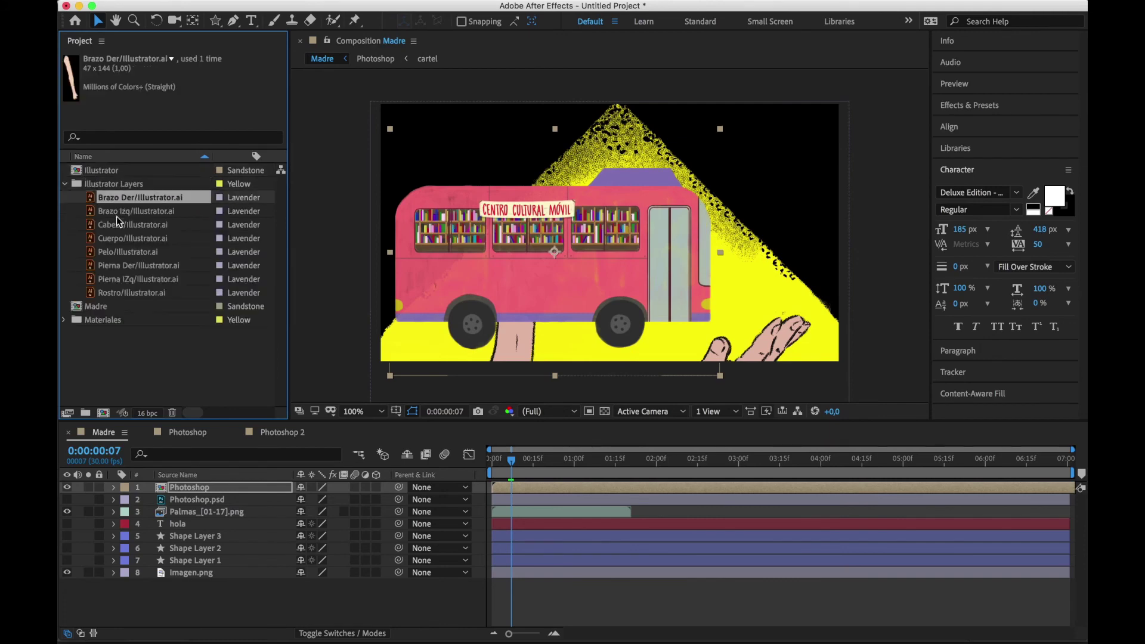
pyautogui.click(116, 224)
pyautogui.click(117, 253)
pyautogui.click(117, 278)
pyautogui.click(117, 291)
pyautogui.click(120, 226)
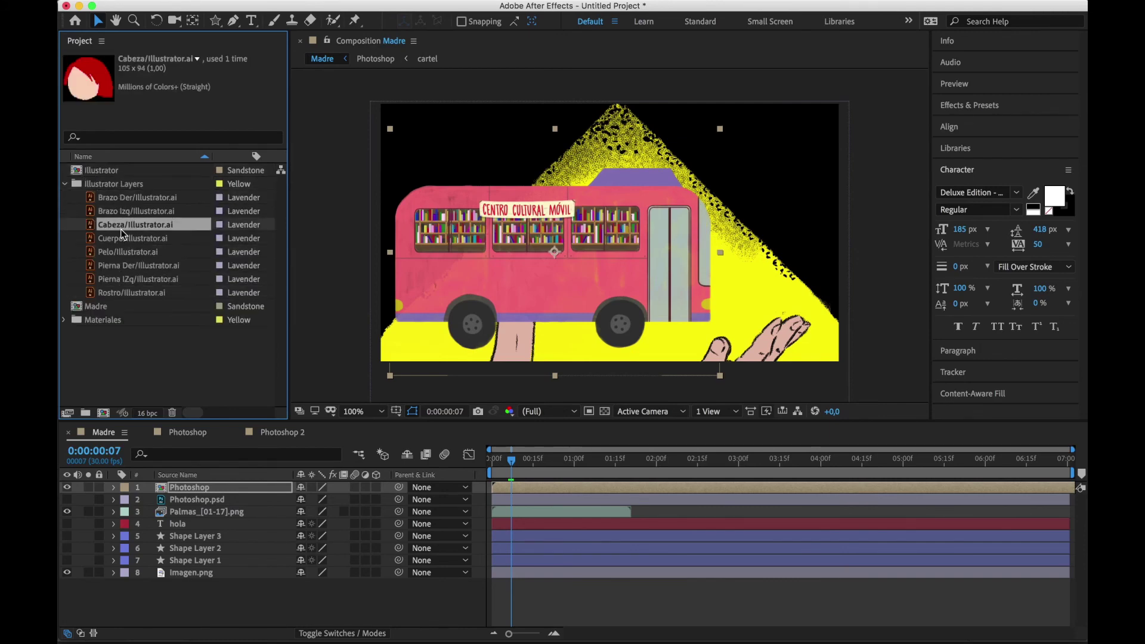
pyautogui.click(64, 185)
# Add the Illustrator composition as the top layer of Madre and place the character to the right of the bus
pyautogui.moveTo(95, 171); pyautogui.dragTo(171, 488)
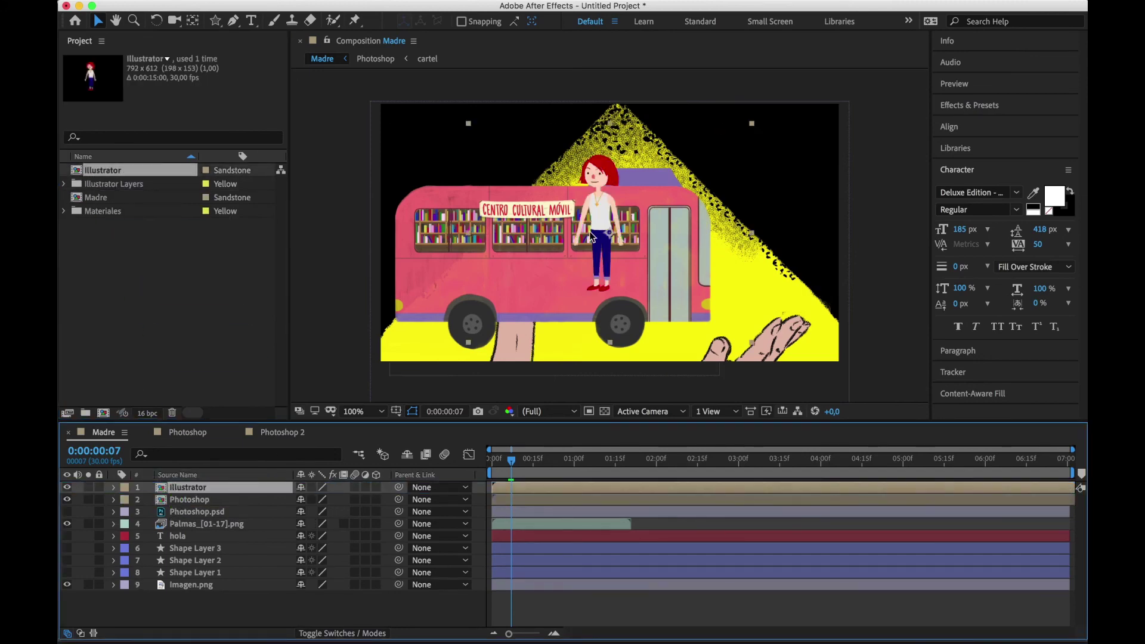
pyautogui.moveTo(609, 236); pyautogui.dragTo(778, 253)
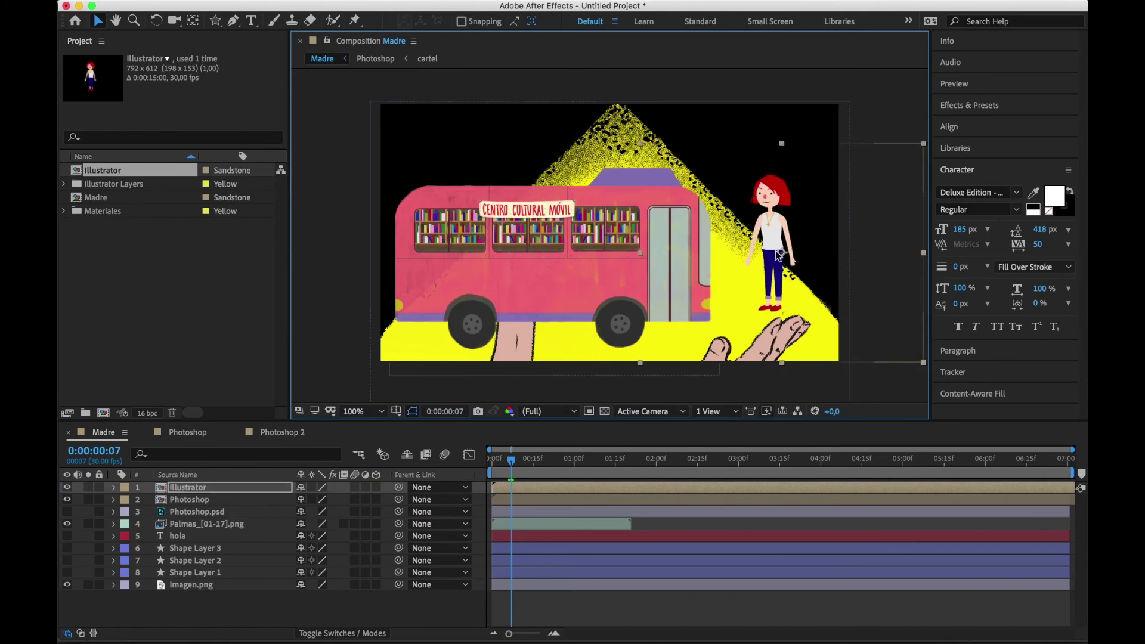
# Open the Illustrator composition and pull the character's arms and legs away from the body
pyautogui.doubleClick(187, 490)
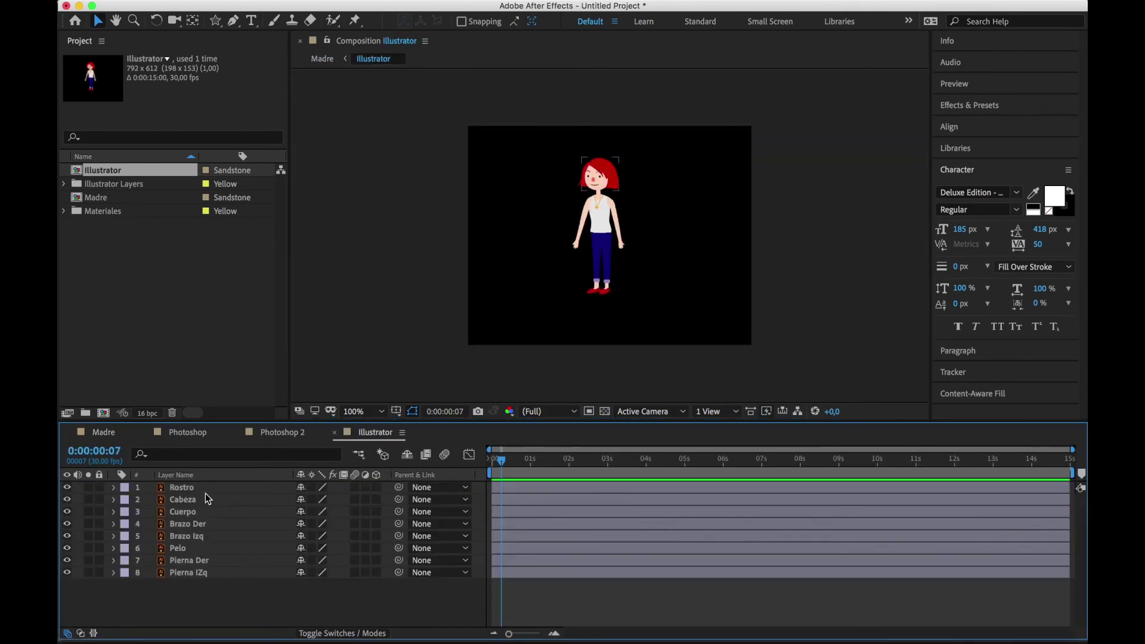
pyautogui.scroll(1, 539, 242)
pyautogui.moveTo(628, 223); pyautogui.dragTo(691, 229)
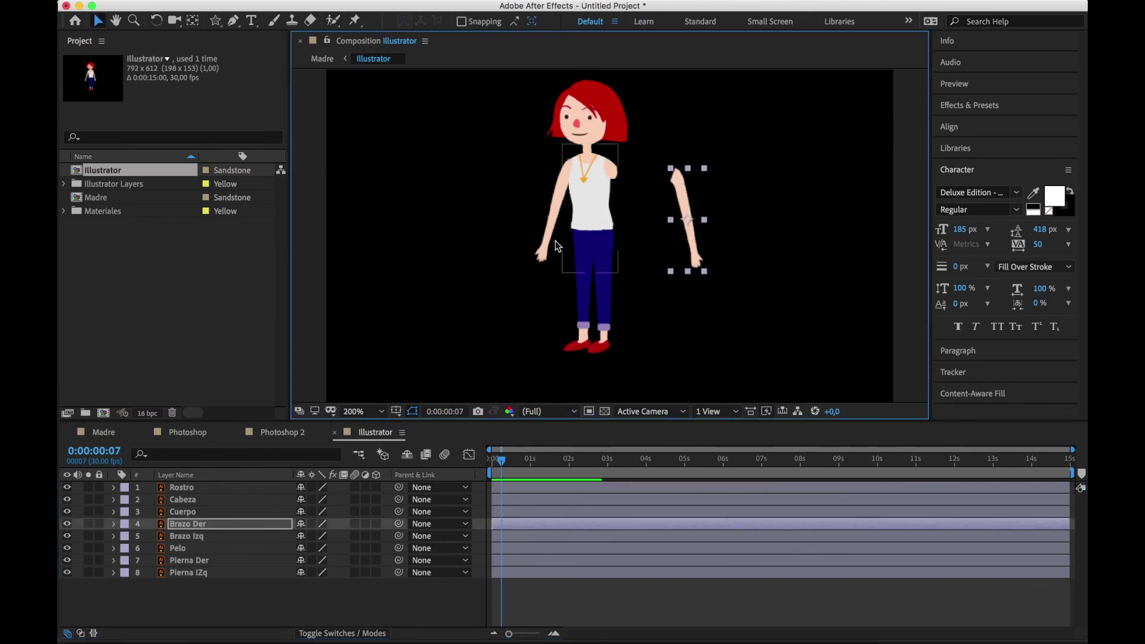
pyautogui.moveTo(556, 246); pyautogui.dragTo(512, 245)
pyautogui.moveTo(583, 300); pyautogui.dragTo(634, 306)
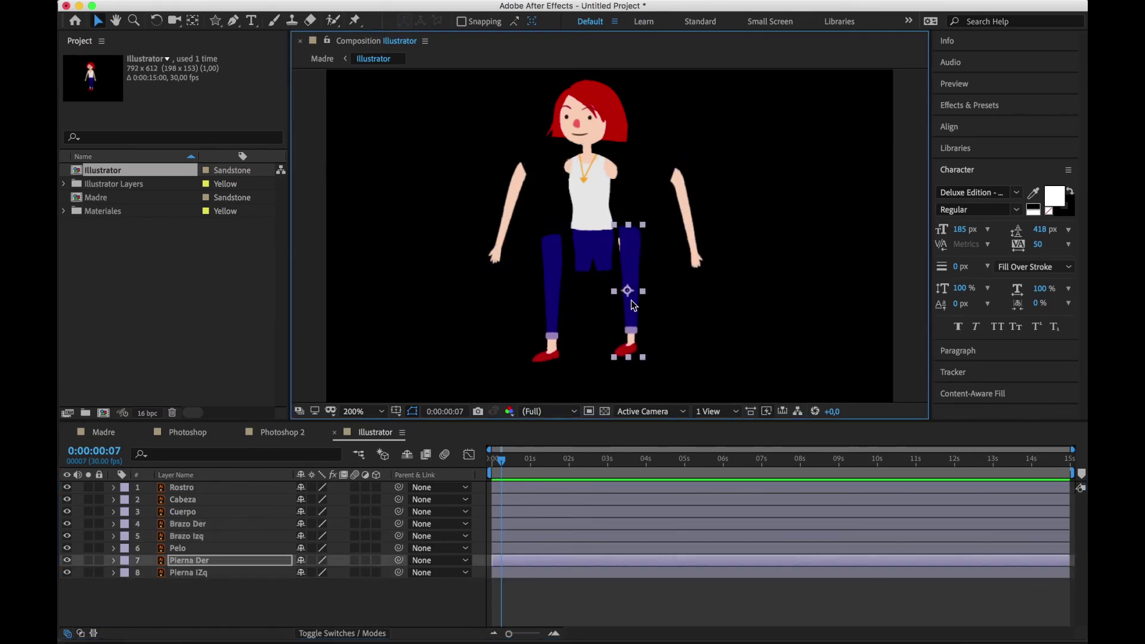
# Undo the moves of the character's arms and legs
pyautogui.press('super+z')
pyautogui.press('super+z')
pyautogui.press('super+z')
pyautogui.press('super+z')
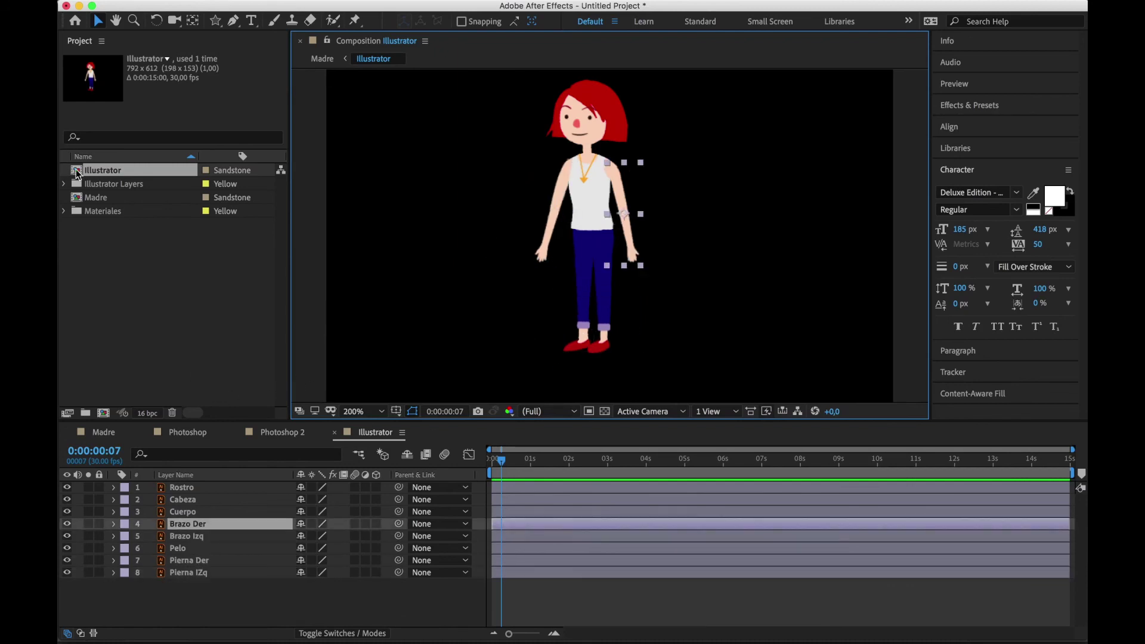
# Move the Illustrator composition and the Illustrator Layers folder into the Materiales folder
pyautogui.keyDown('shift'); pyautogui.click(94, 190); pyautogui.keyUp('shift')
pyautogui.moveTo(90, 190); pyautogui.dragTo(90, 211)
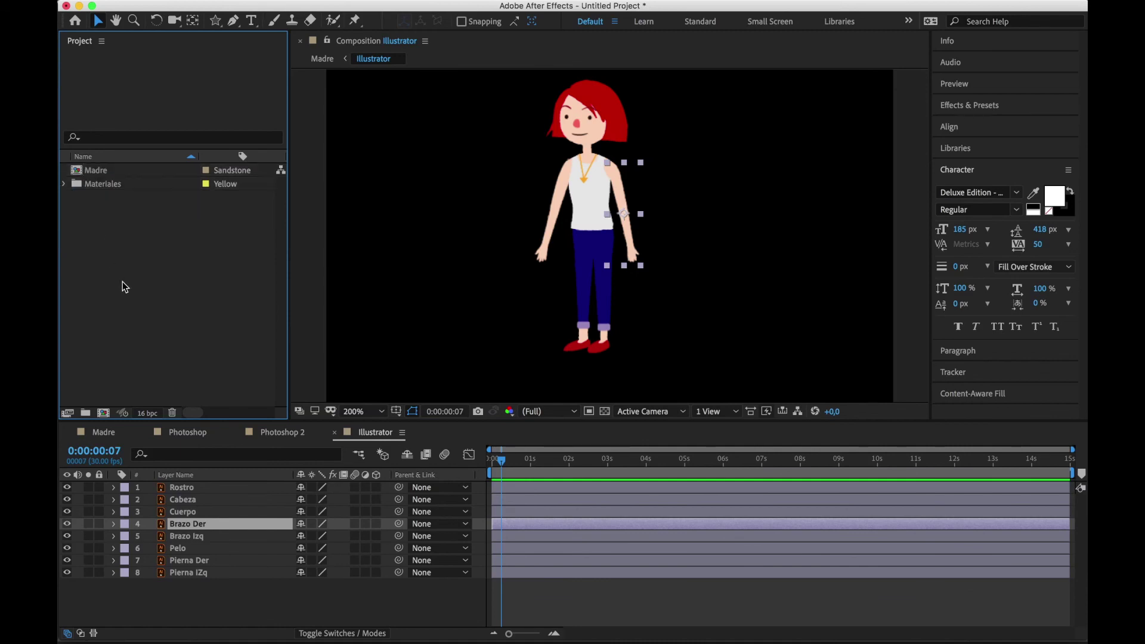
# Import the audio file Musica.wav as footage
pyautogui.doubleClick(123, 281)
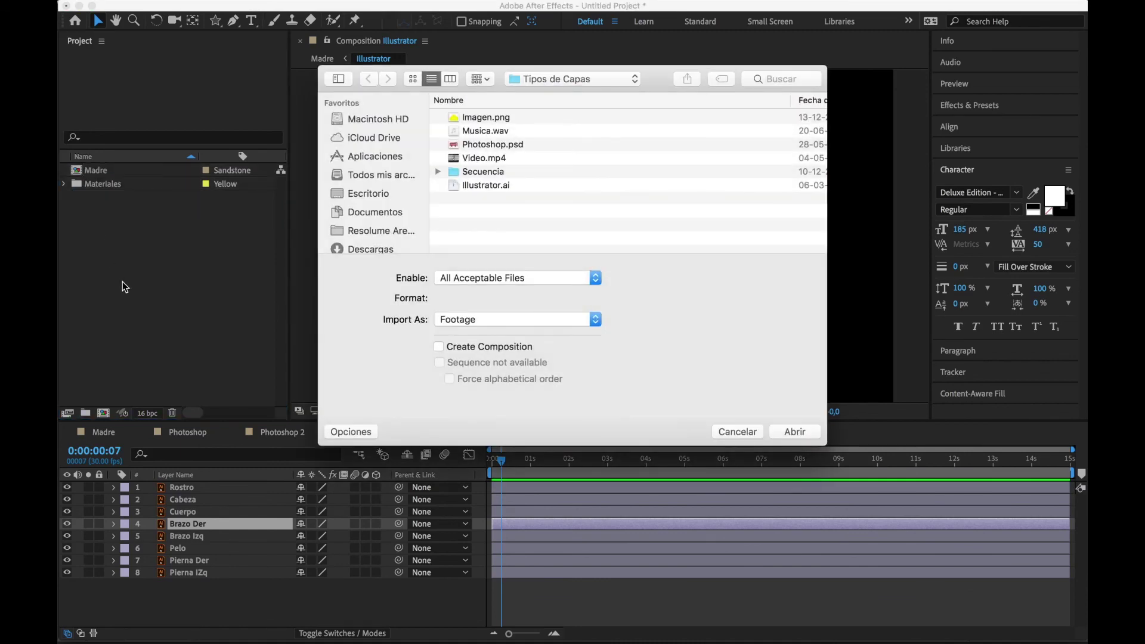
pyautogui.click(486, 135)
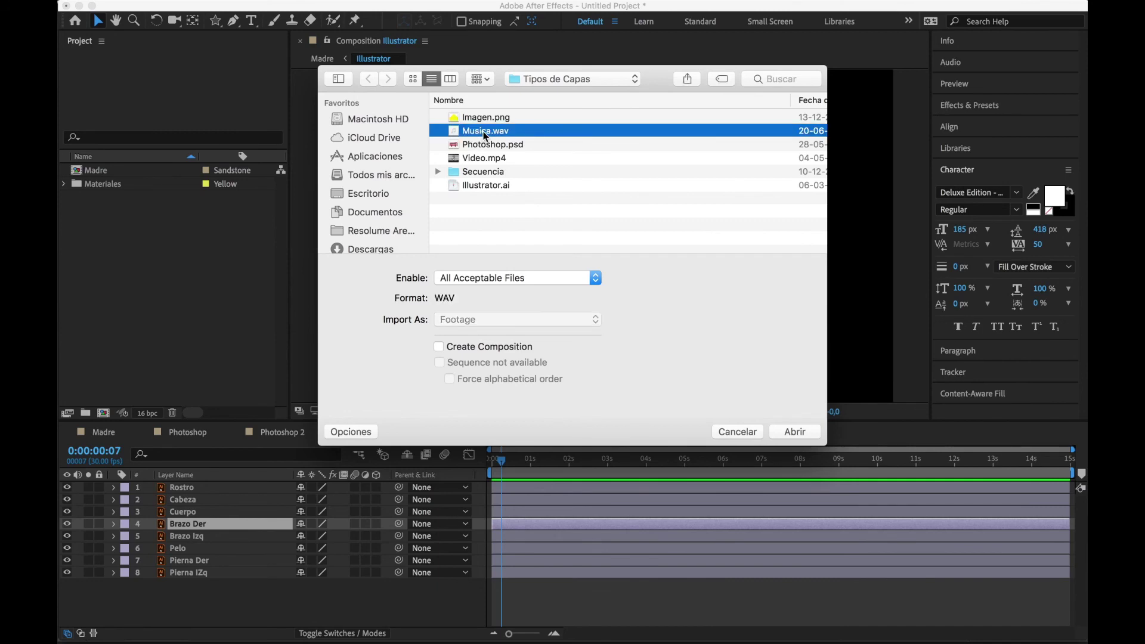
pyautogui.click(795, 433)
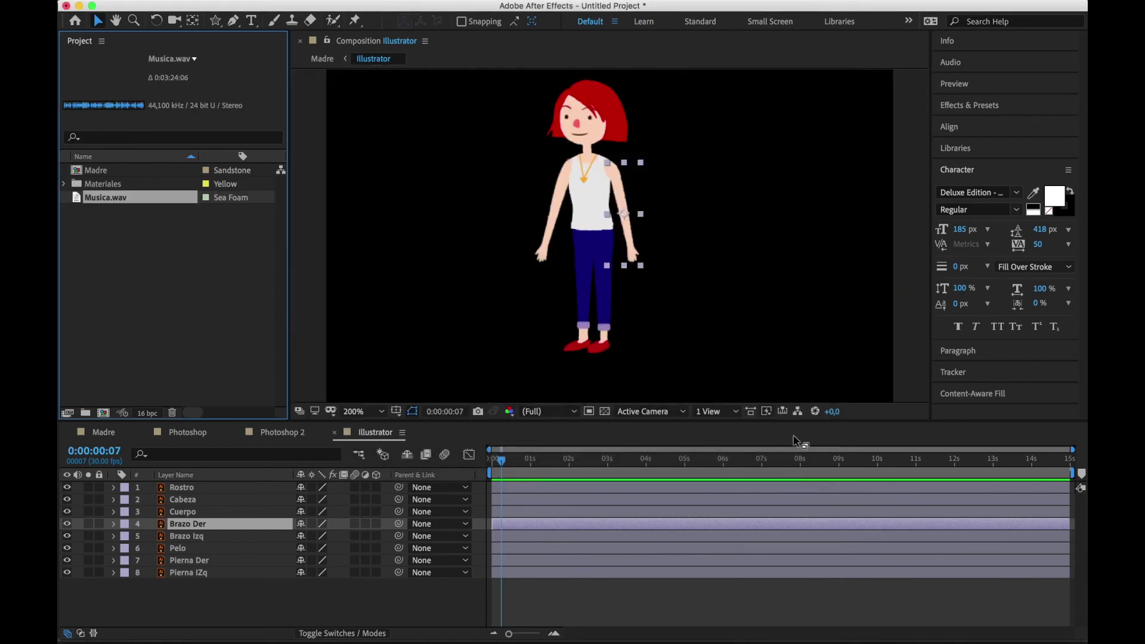
# Return to the Madre composition and add Musica.wav as the bottom layer
pyautogui.click(114, 435)
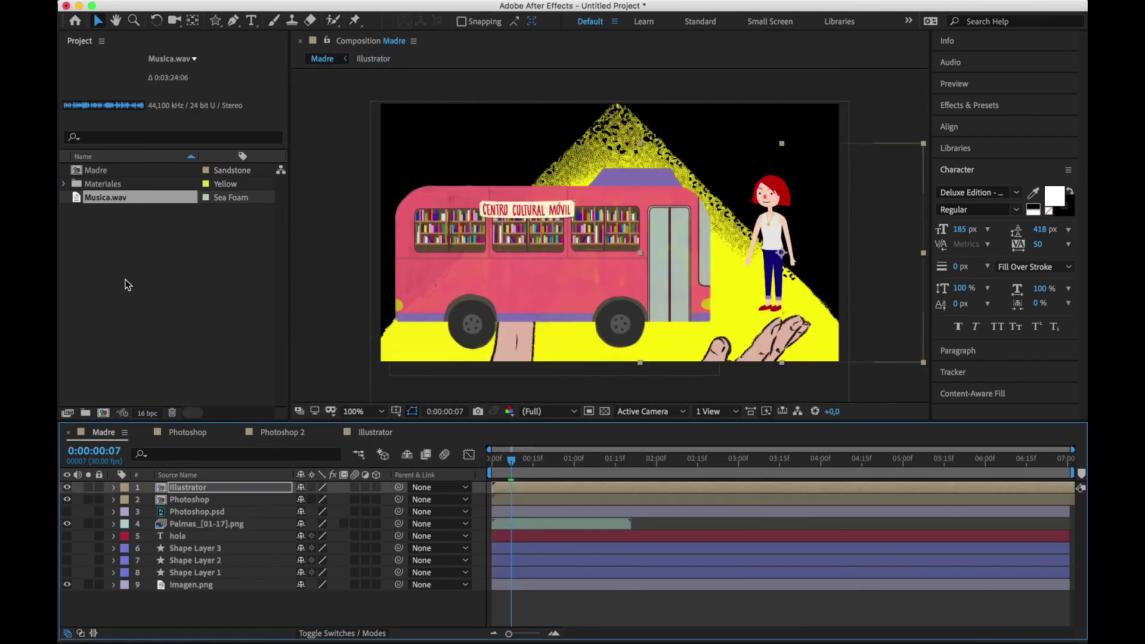
pyautogui.moveTo(108, 195); pyautogui.dragTo(148, 596)
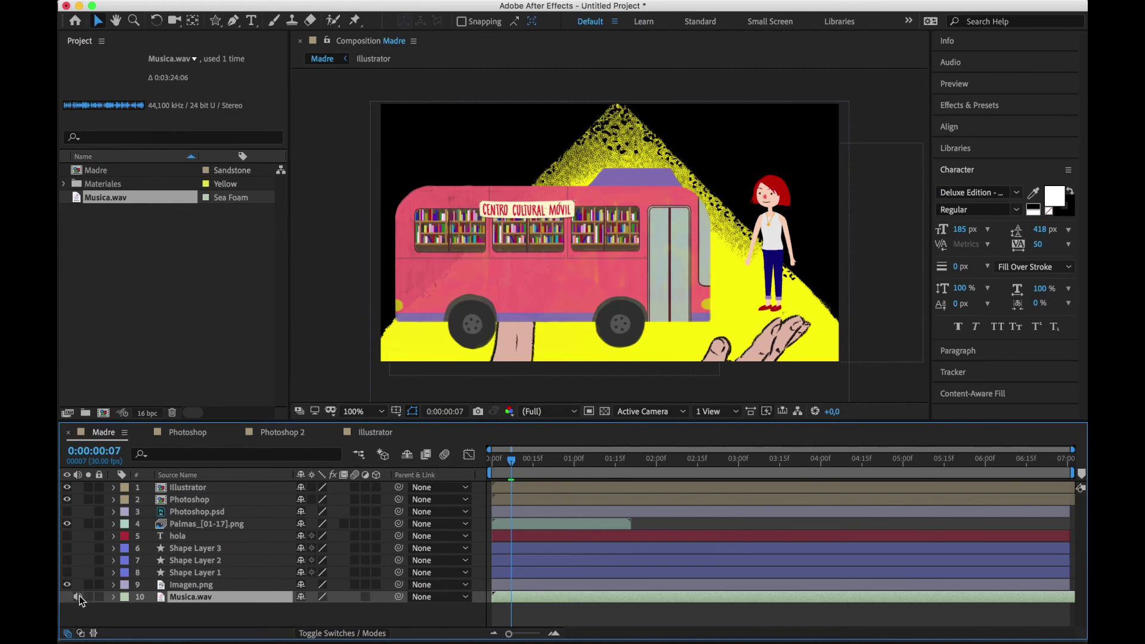
pyautogui.click(135, 615)
pyautogui.click(181, 598)
# Import the video file Video.mp4 as footage
pyautogui.doubleClick(170, 329)
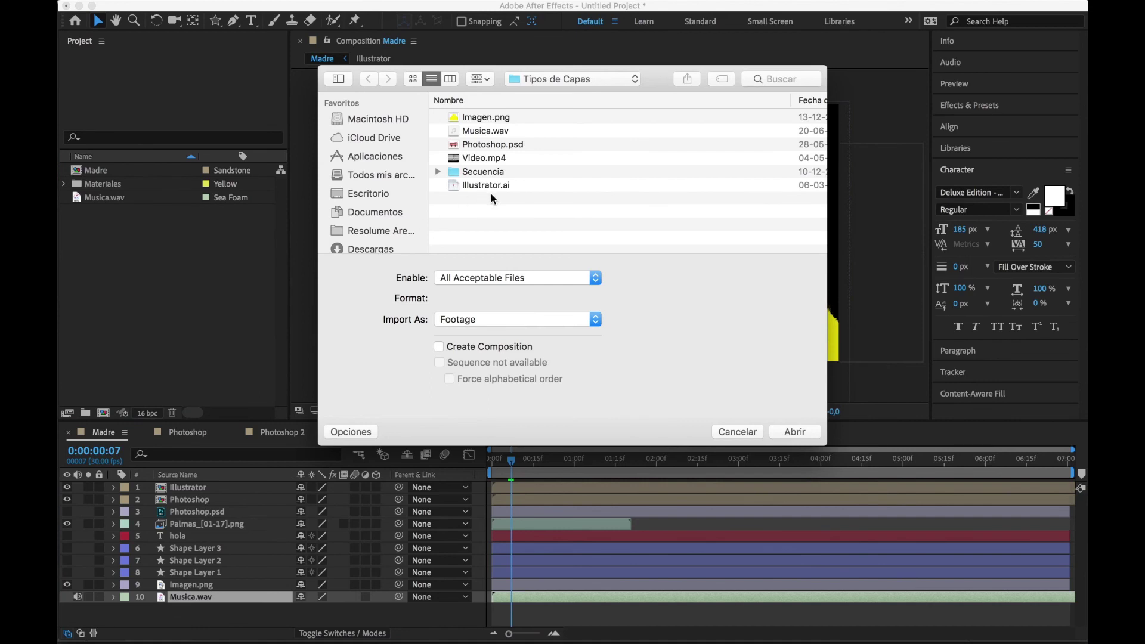
pyautogui.click(486, 158)
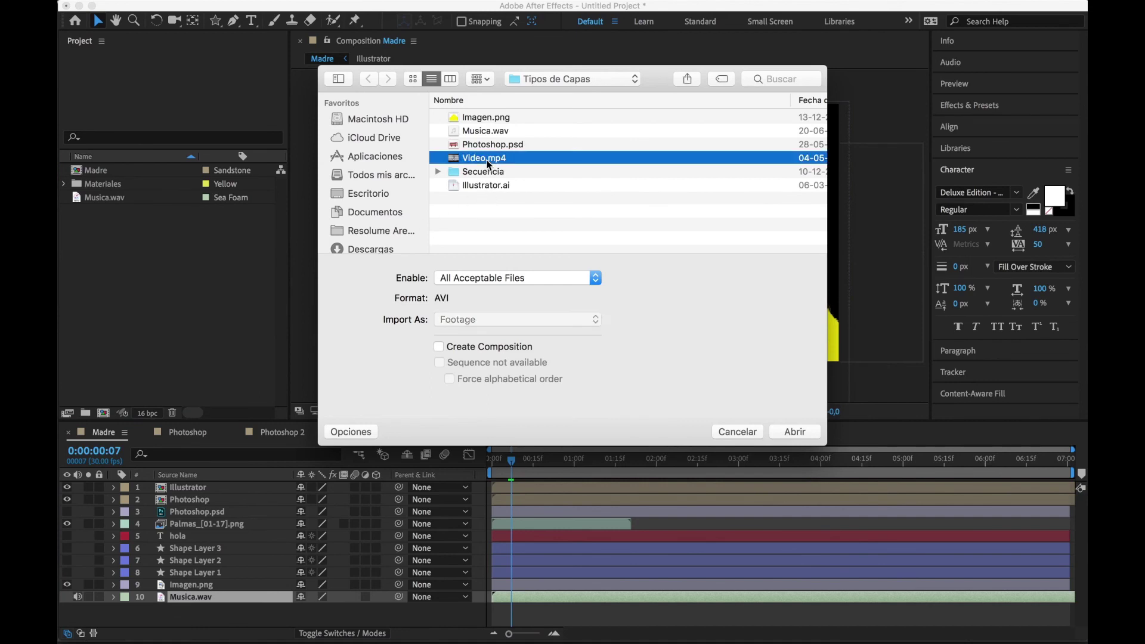
pyautogui.click(782, 434)
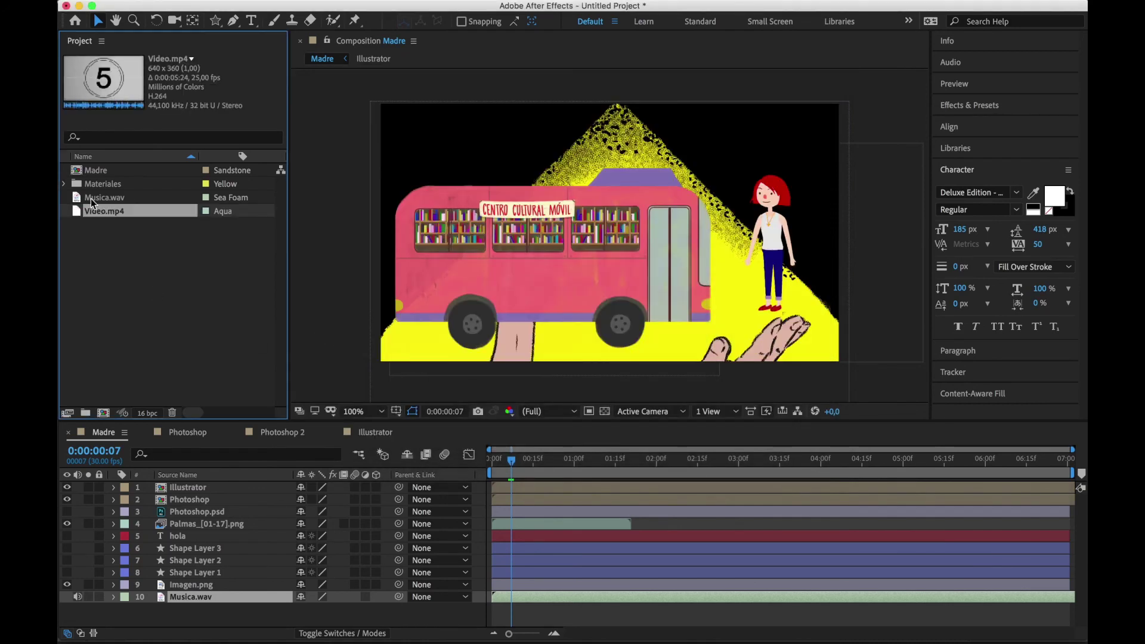
# Add Video.mp4 as the top layer of Madre and set the current time to 0:00:00:06
pyautogui.moveTo(95, 211); pyautogui.dragTo(156, 487)
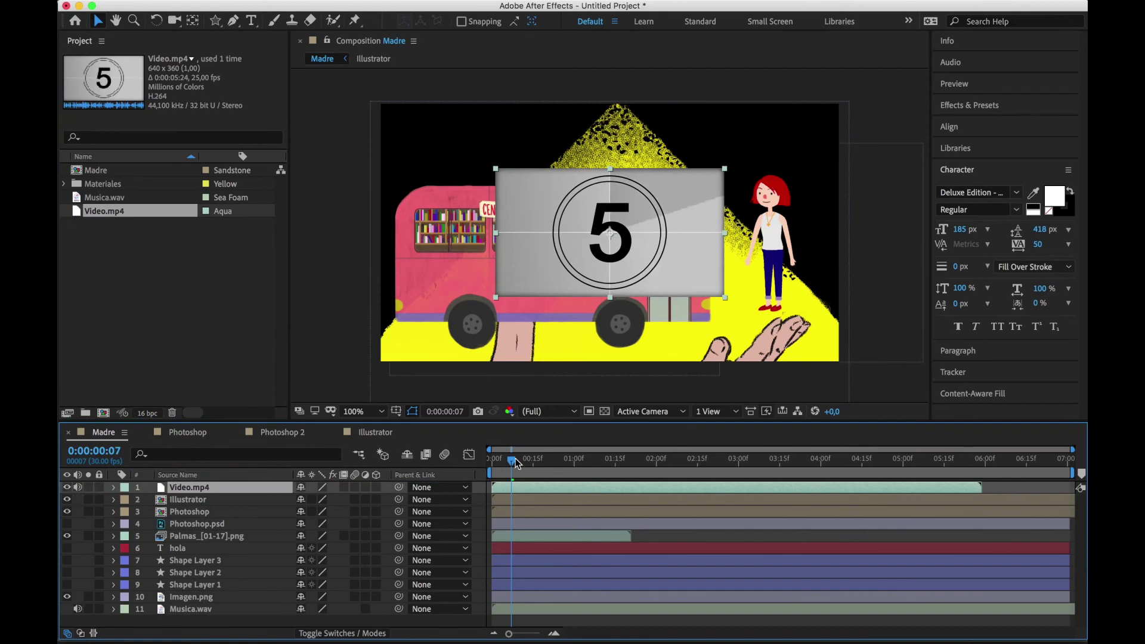
pyautogui.moveTo(519, 464); pyautogui.dragTo(508, 488)
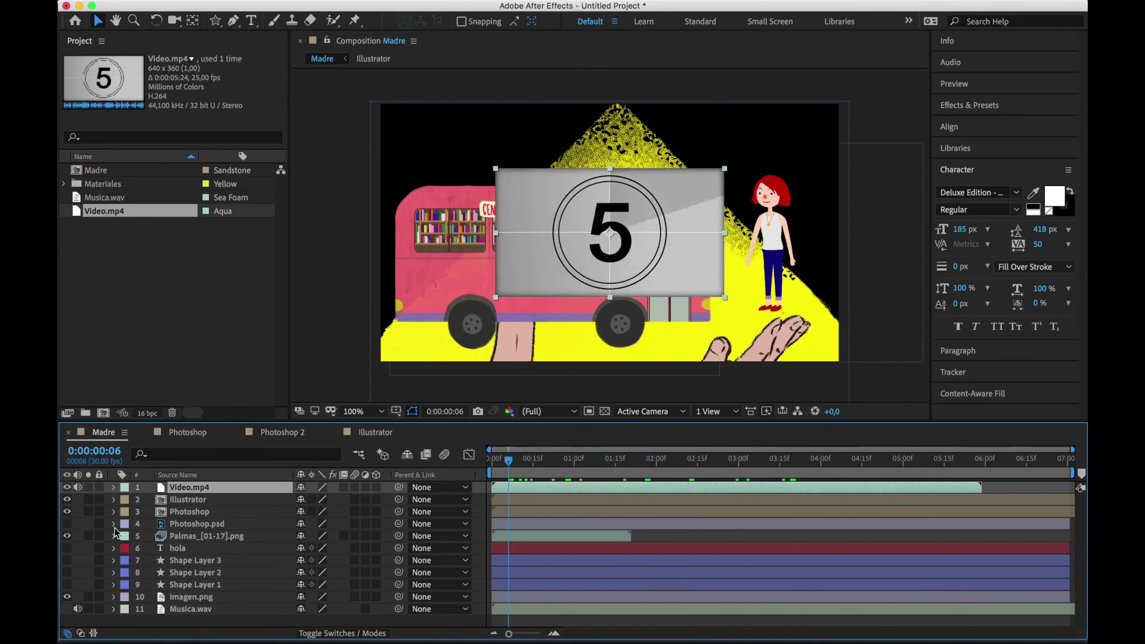
# Mute the Musica.wav and Video.mp4 audio and hide all visible layers in Madre
pyautogui.click(77, 609)
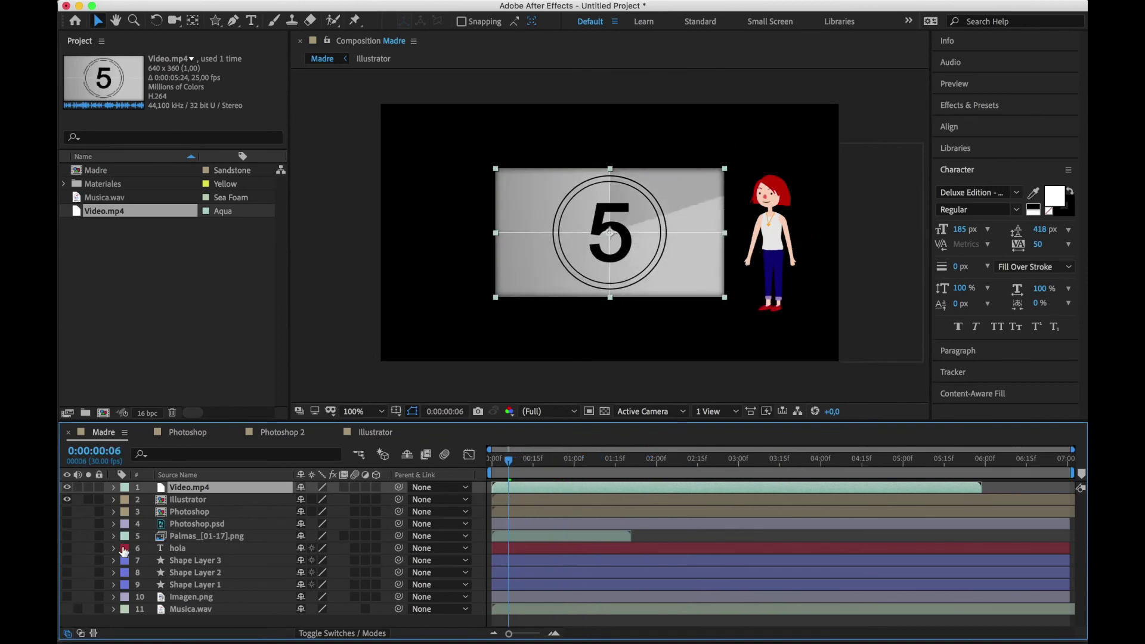
pyautogui.click(67, 499)
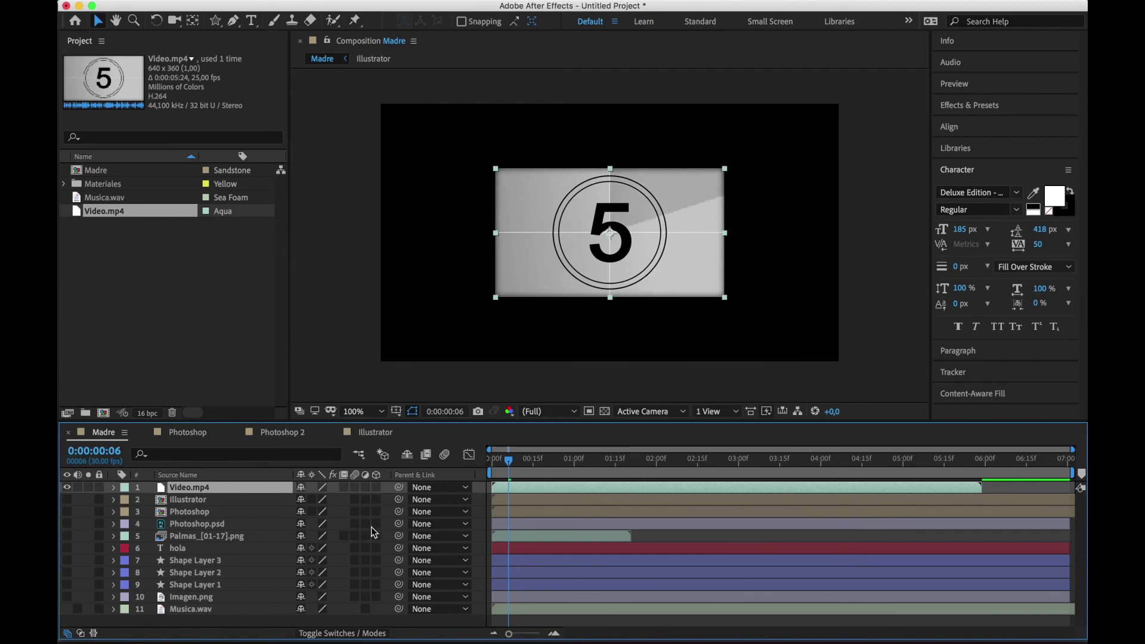
pyautogui.click(67, 488)
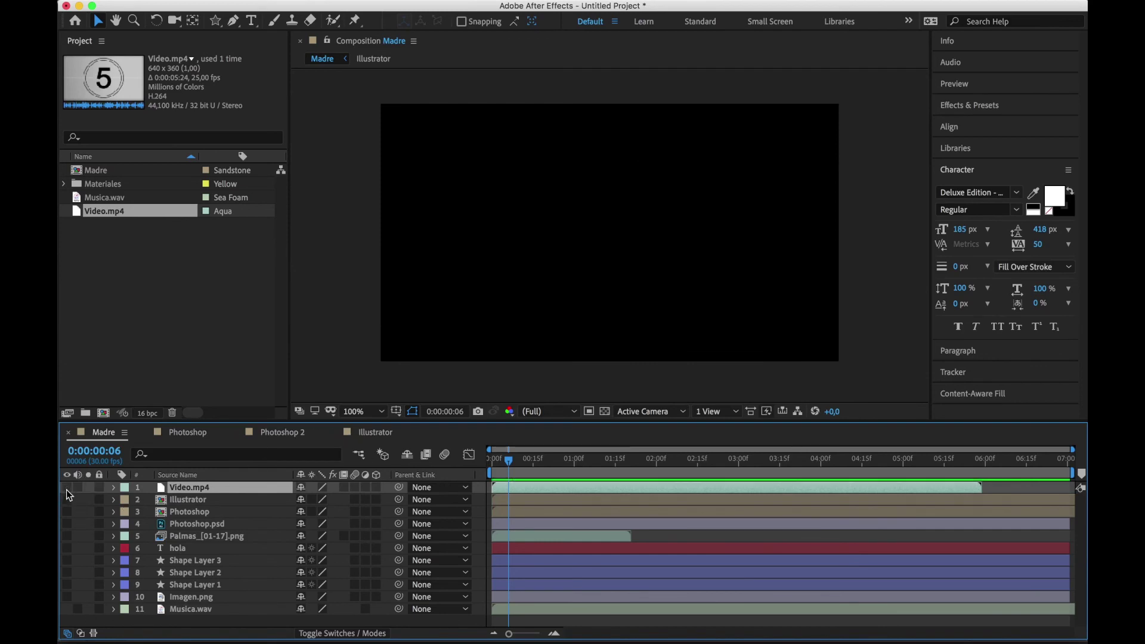